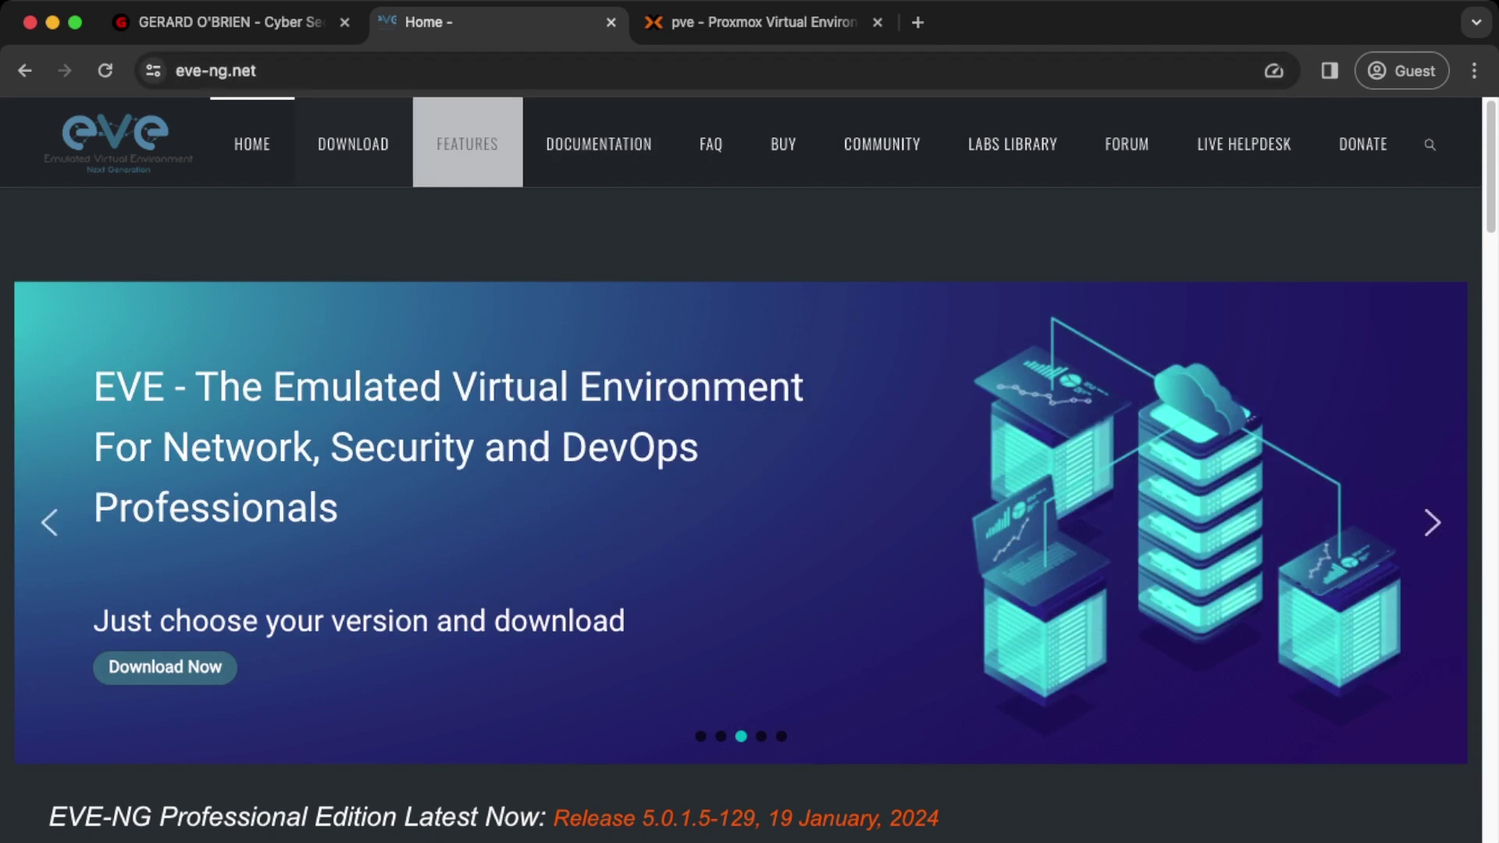
# - Go from EVE-NG's Community Edition downloads to the Linux images how-to and open its MEGA image pack
pyautogui.click(353, 144)
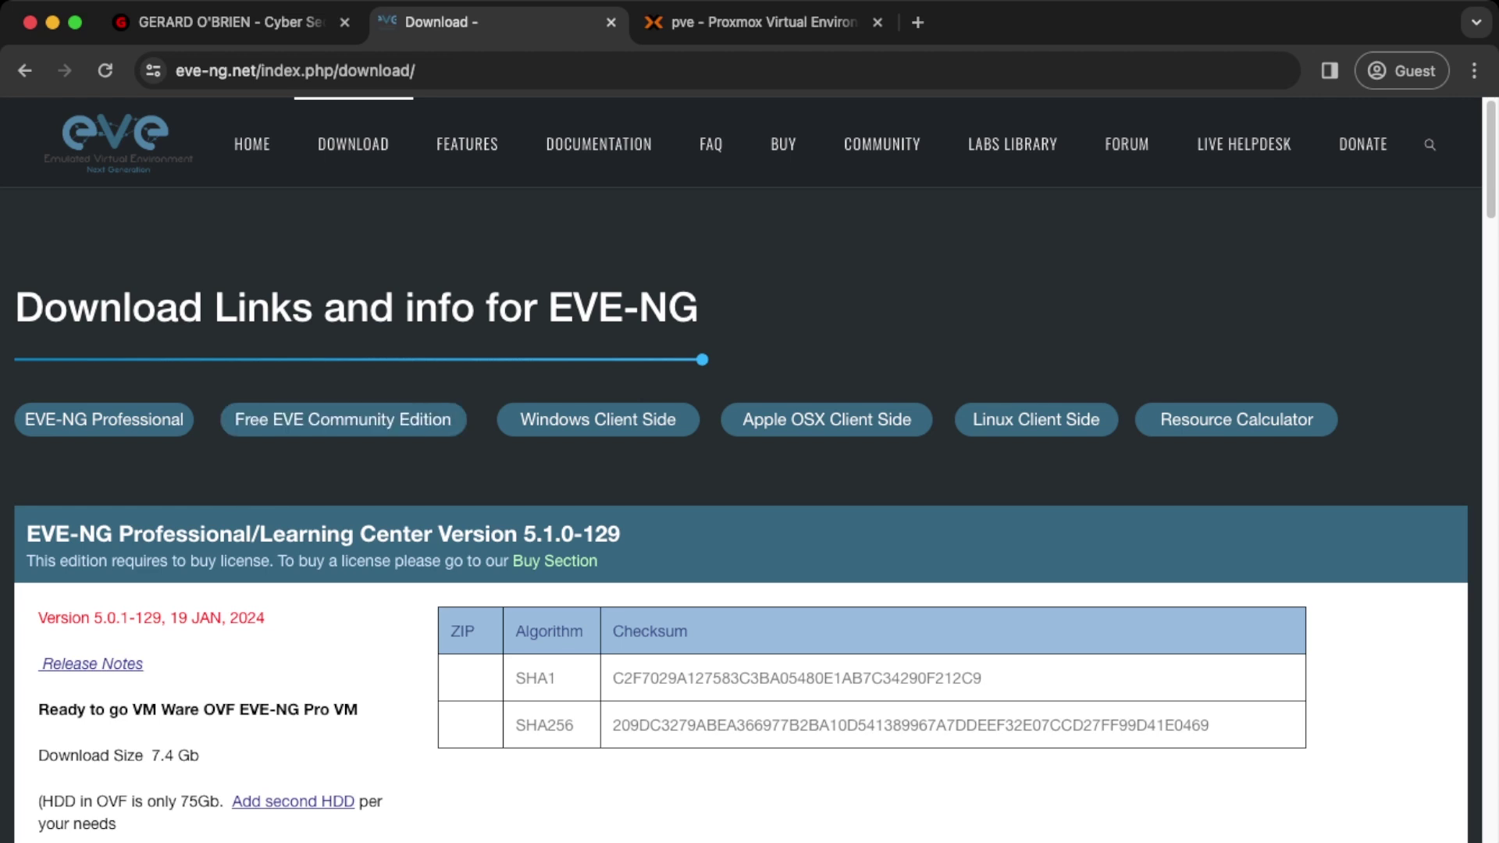
pyautogui.click(344, 419)
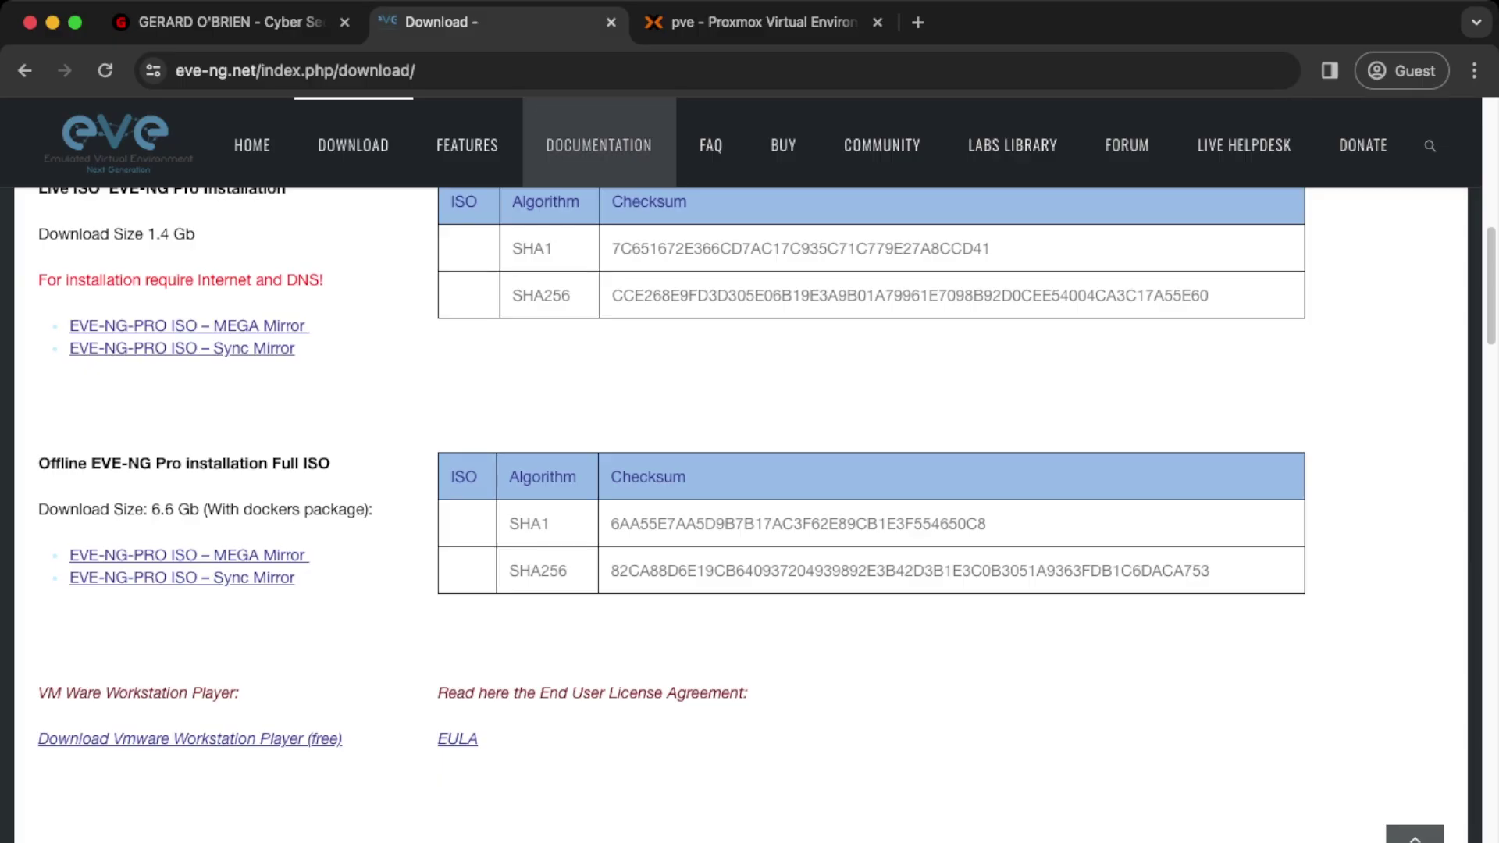
pyautogui.click(599, 143)
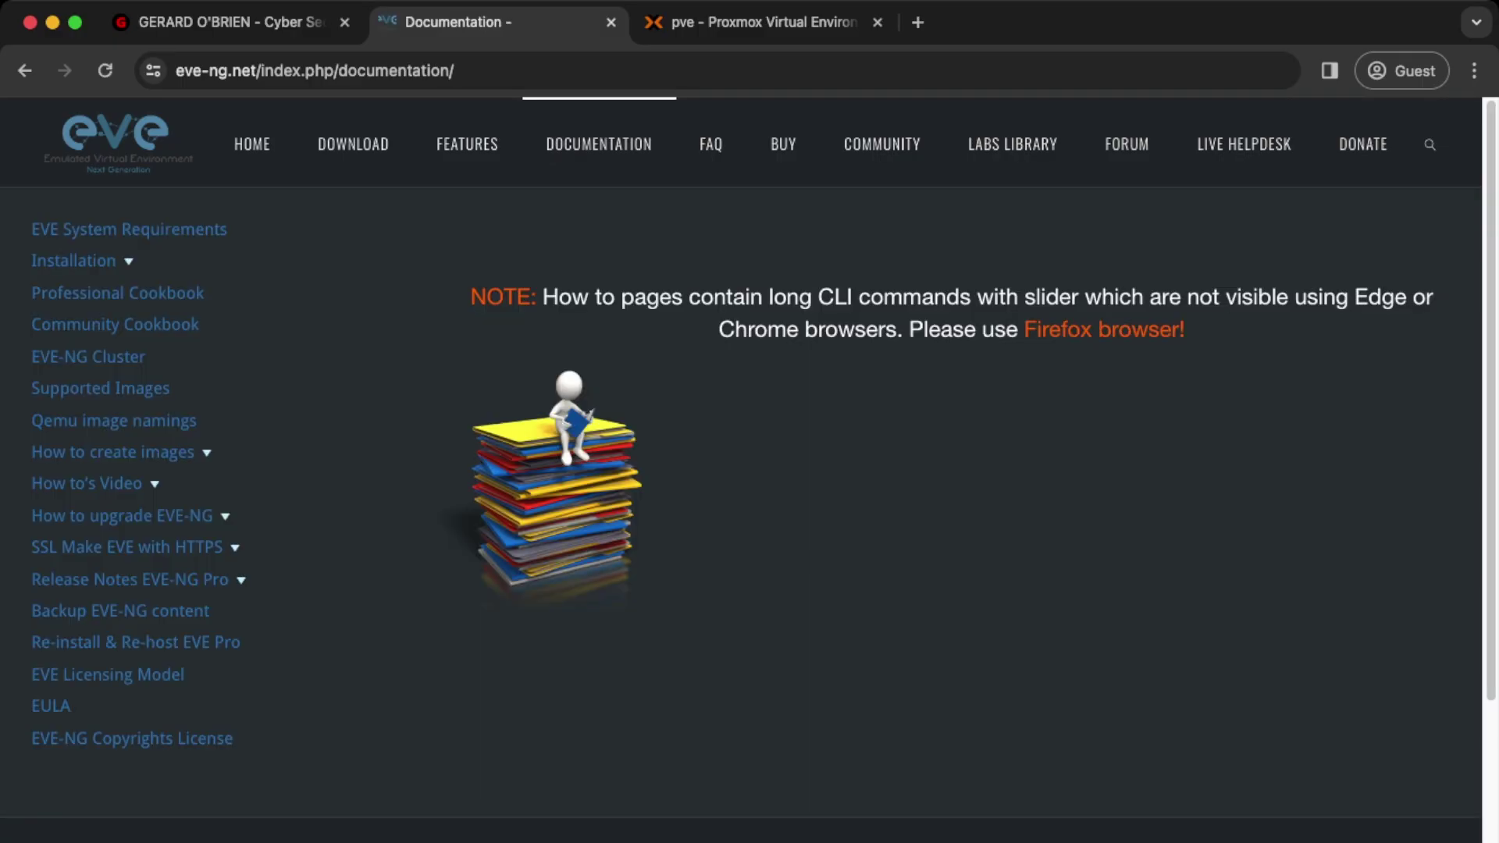
pyautogui.click(113, 452)
pyautogui.scroll(-8, 140, 582)
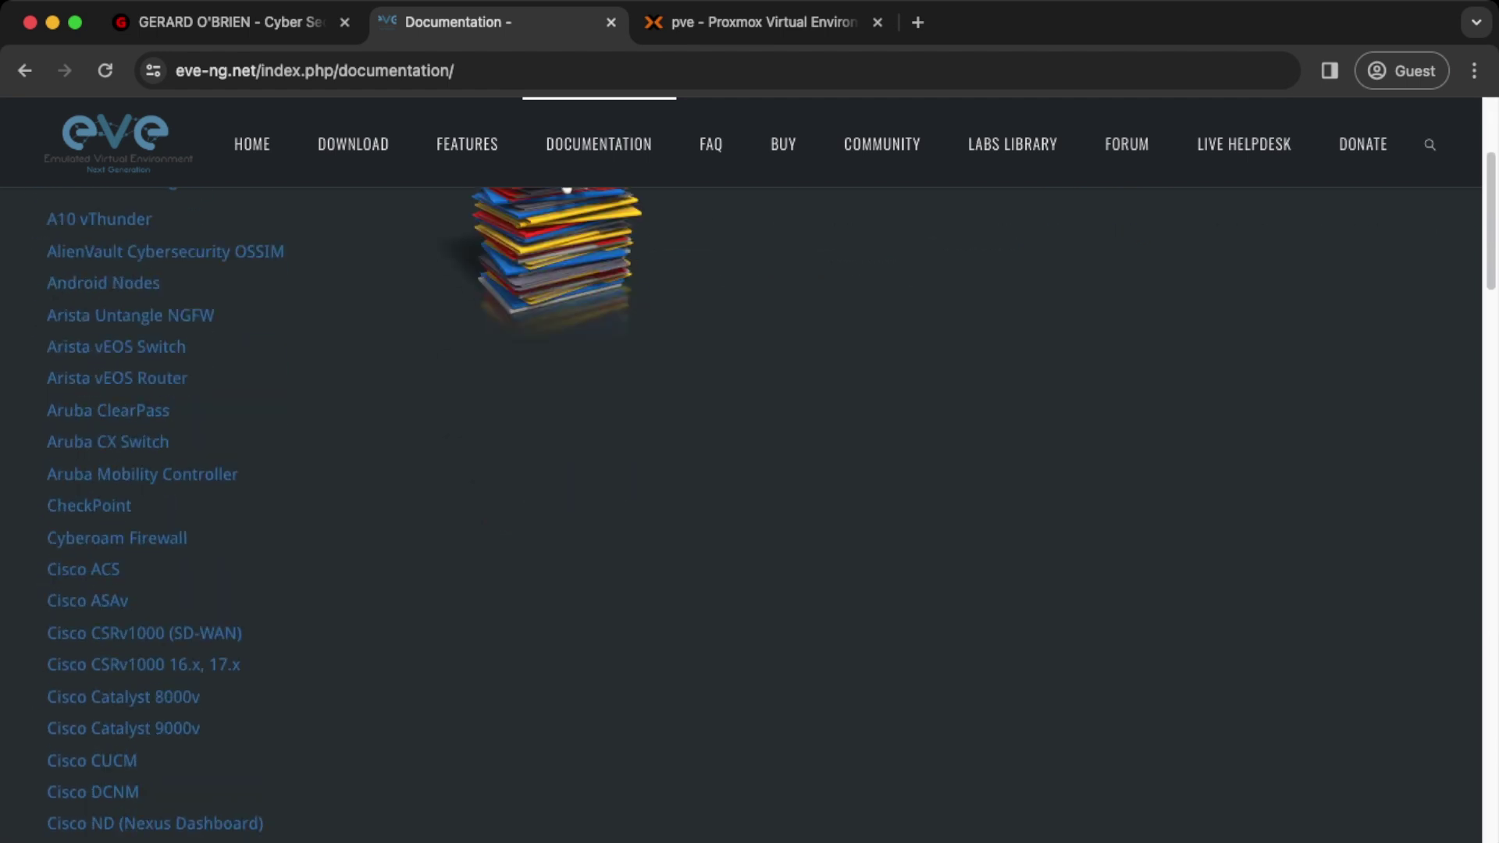
pyautogui.scroll(-15, 141, 582)
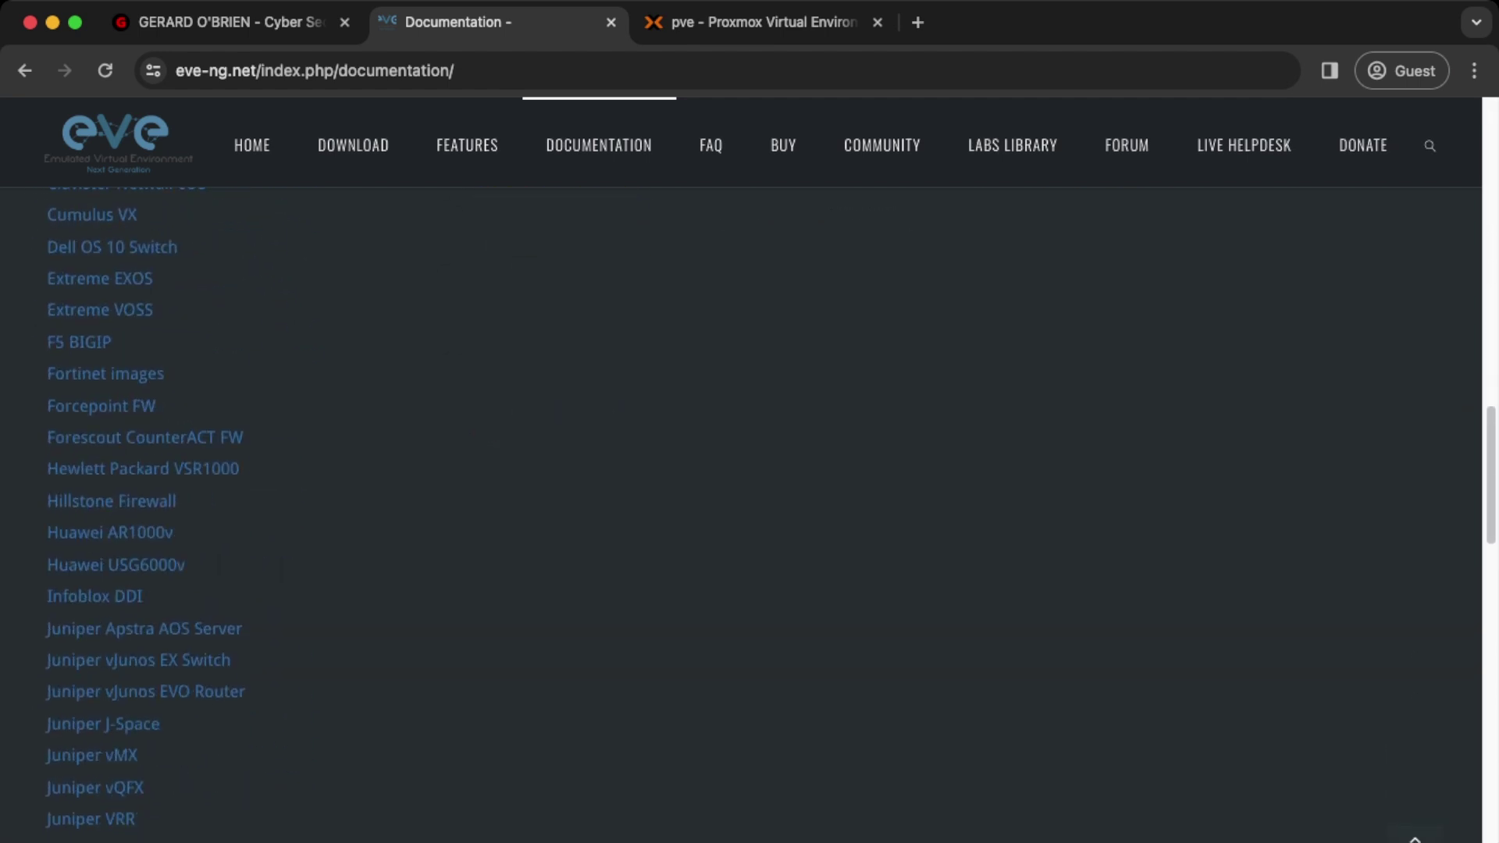
pyautogui.scroll(-12, 140, 582)
pyautogui.scroll(5, 141, 581)
pyautogui.scroll(4, 141, 582)
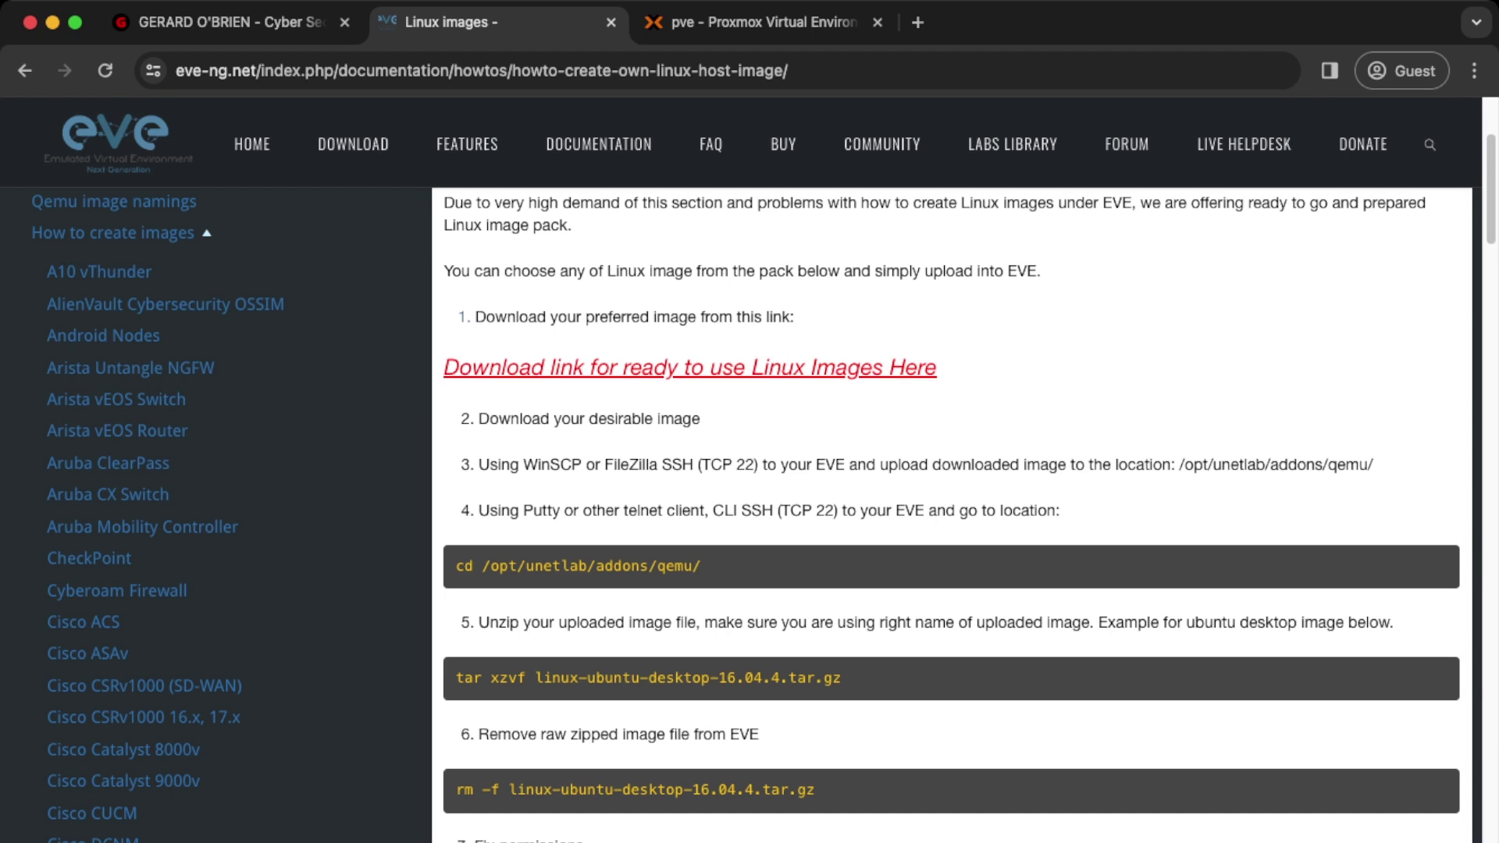
pyautogui.click(690, 367)
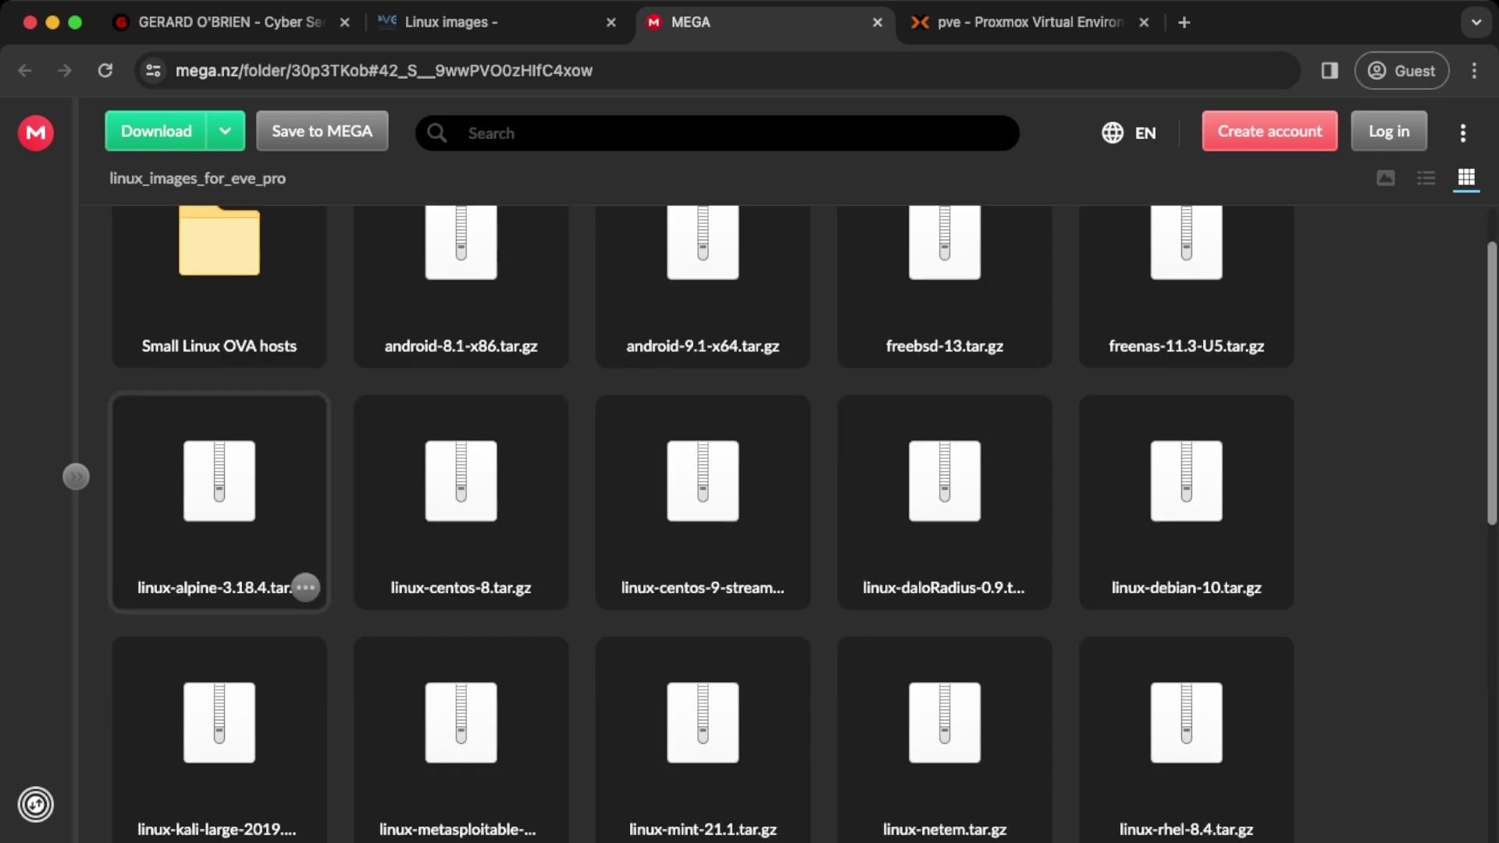
# - Browse the MEGA linux_images_for_eve_pro folder and select the linux-kali-large image
pyautogui.scroll(-6, 789, 586)
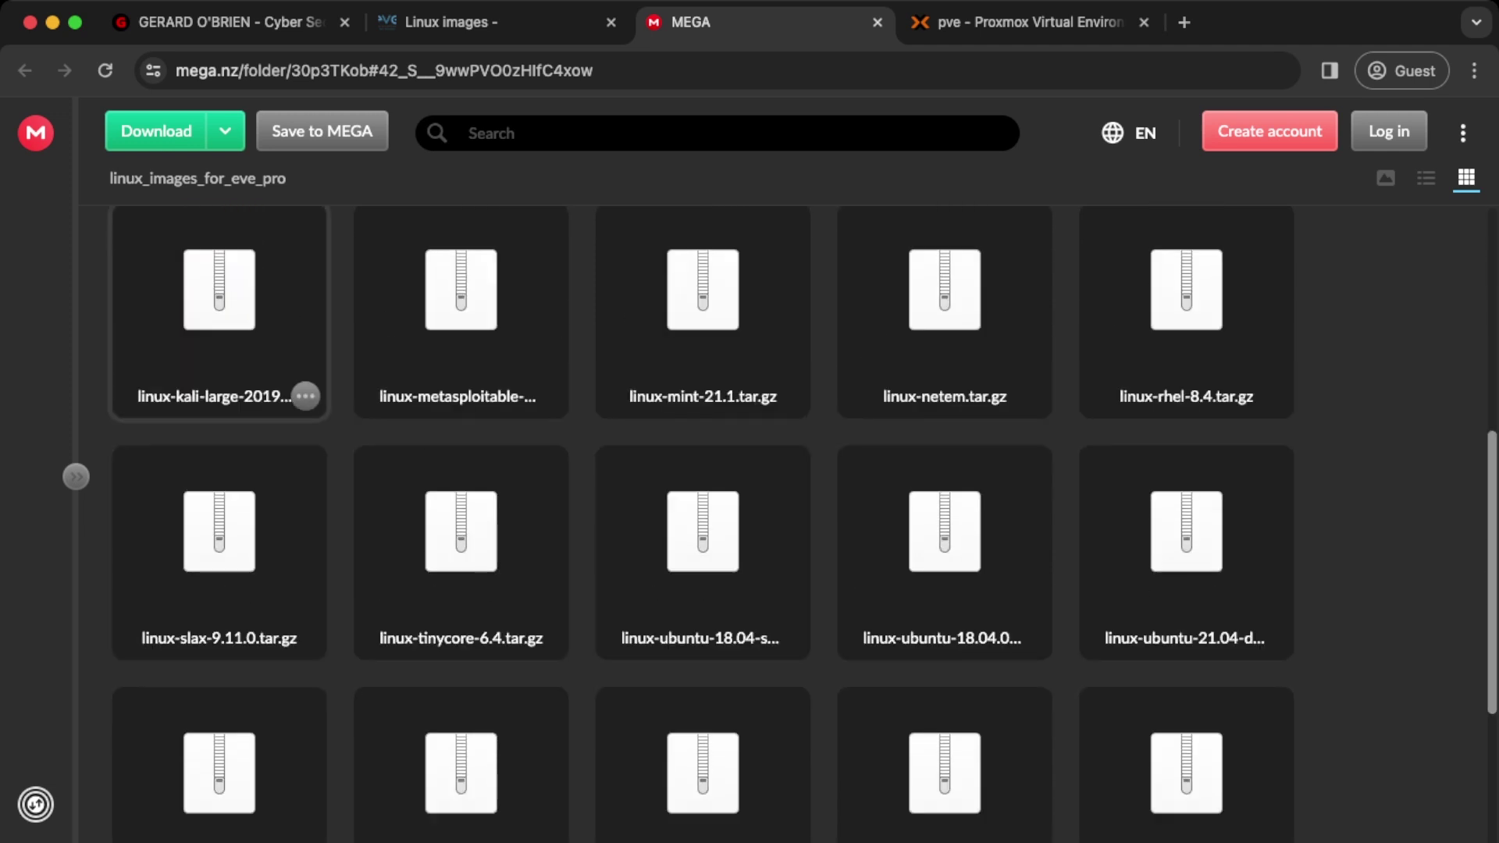
pyautogui.click(218, 297)
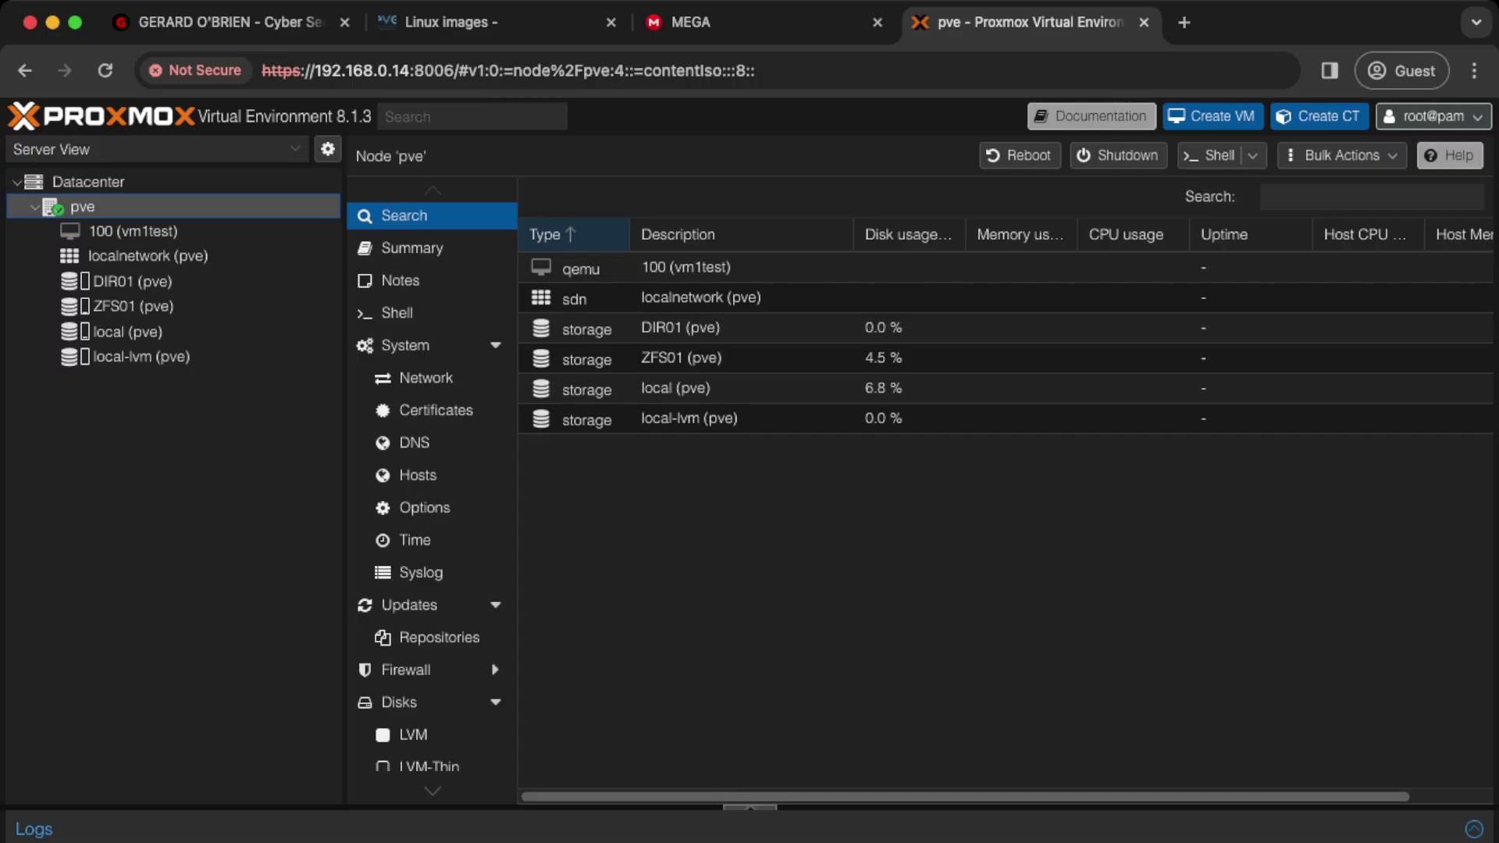
# - Upload eve-com-v5-20230720.iso into the ISO Images of DIR01 storage
pyautogui.click(133, 282)
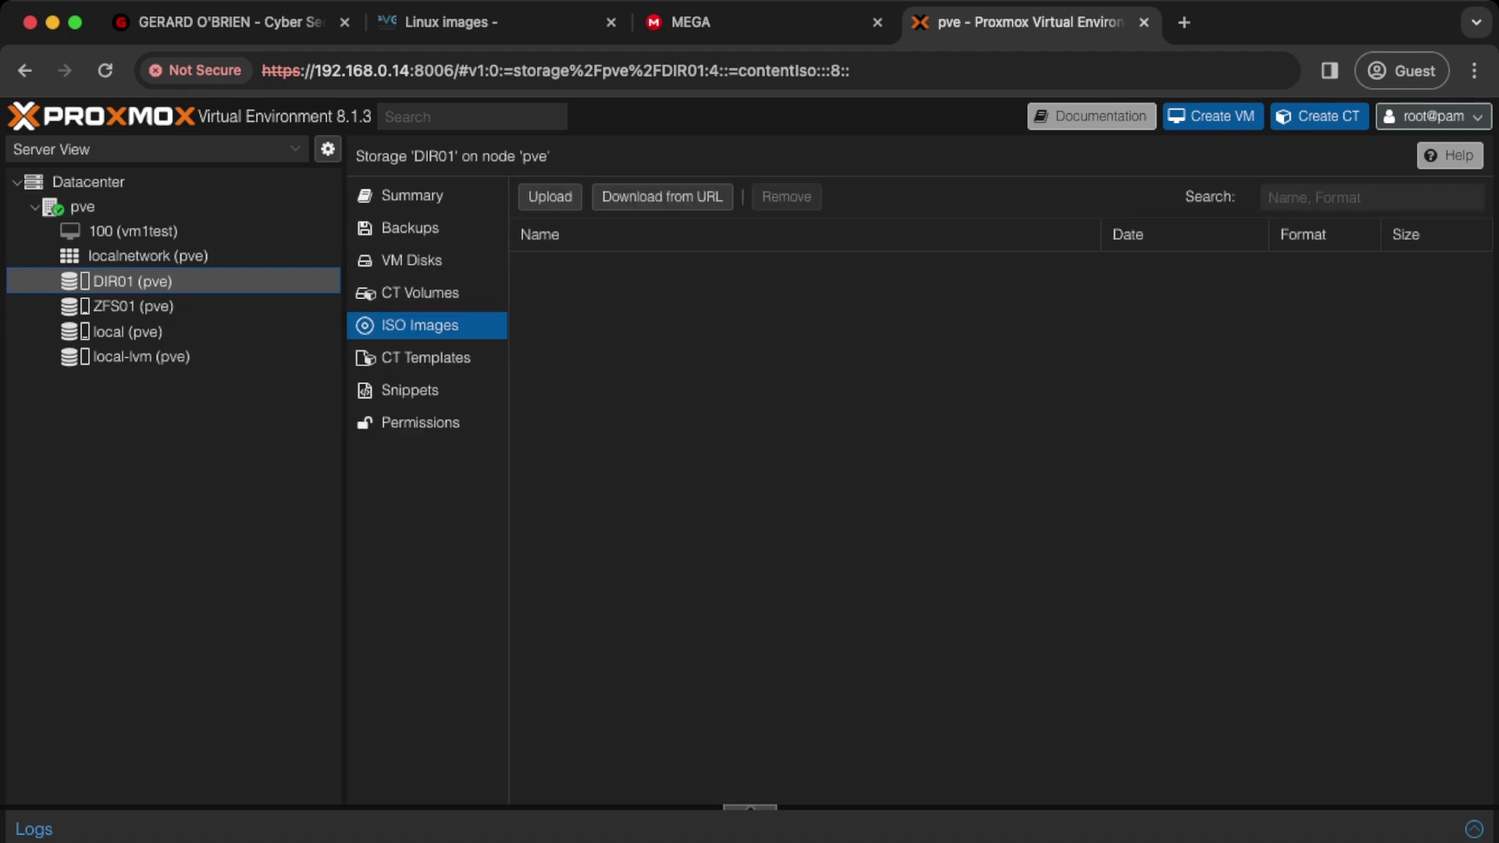
pyautogui.click(550, 196)
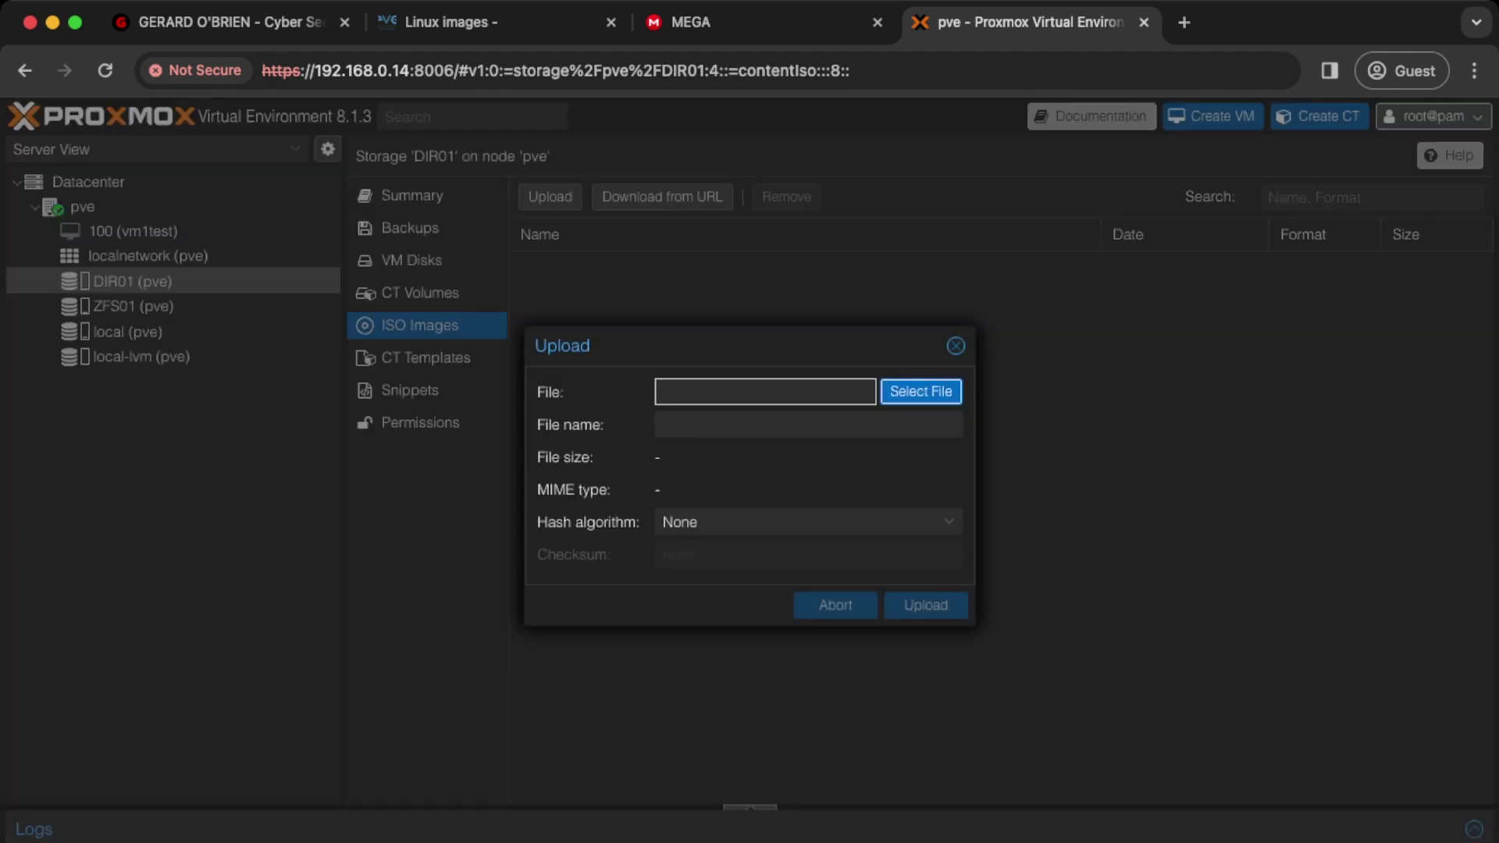
pyautogui.click(920, 392)
pyautogui.press('Return')
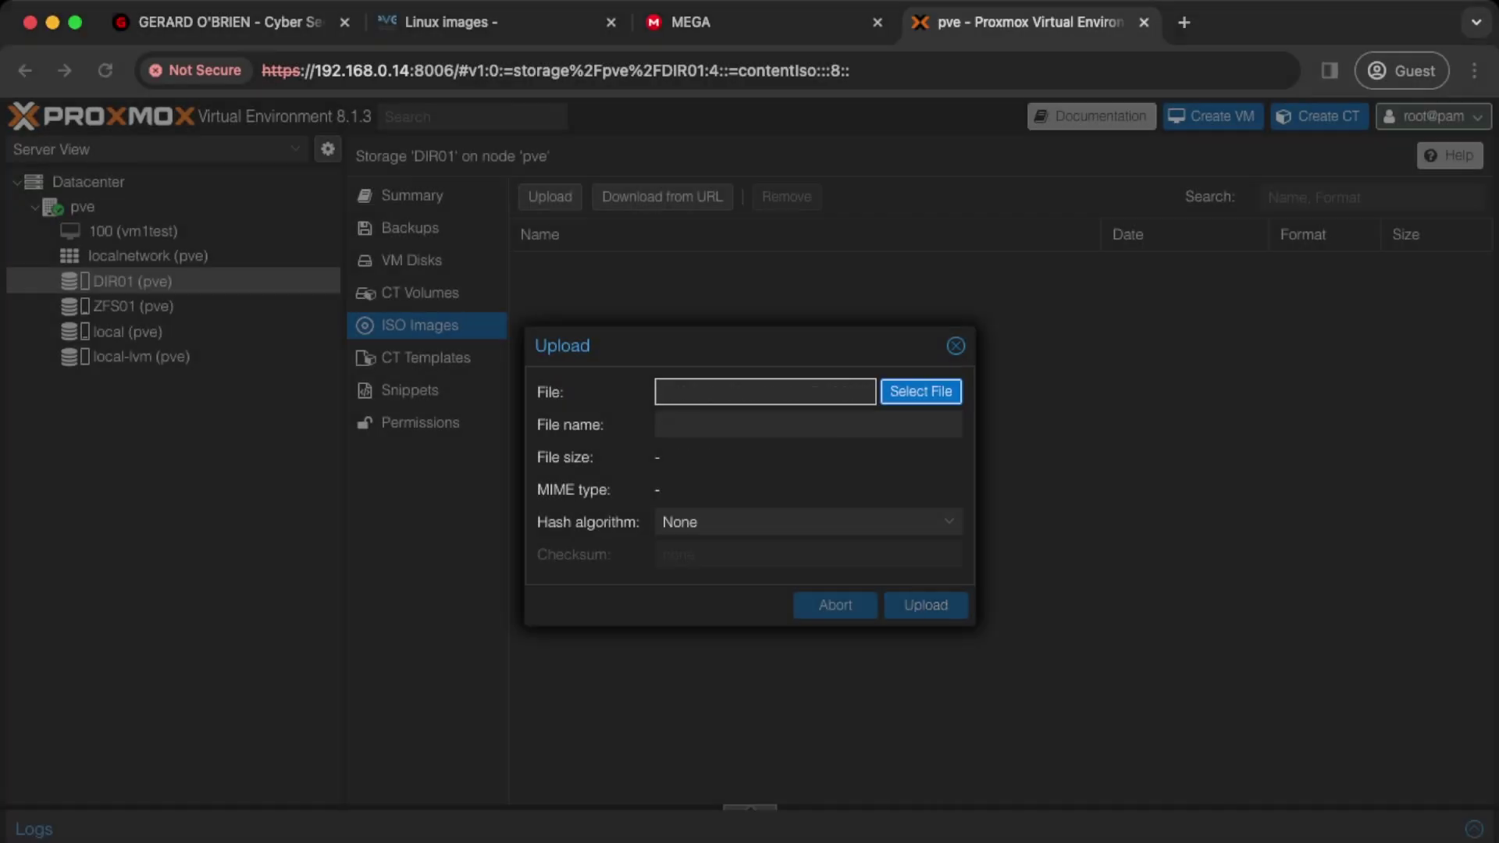
pyautogui.press('Return')
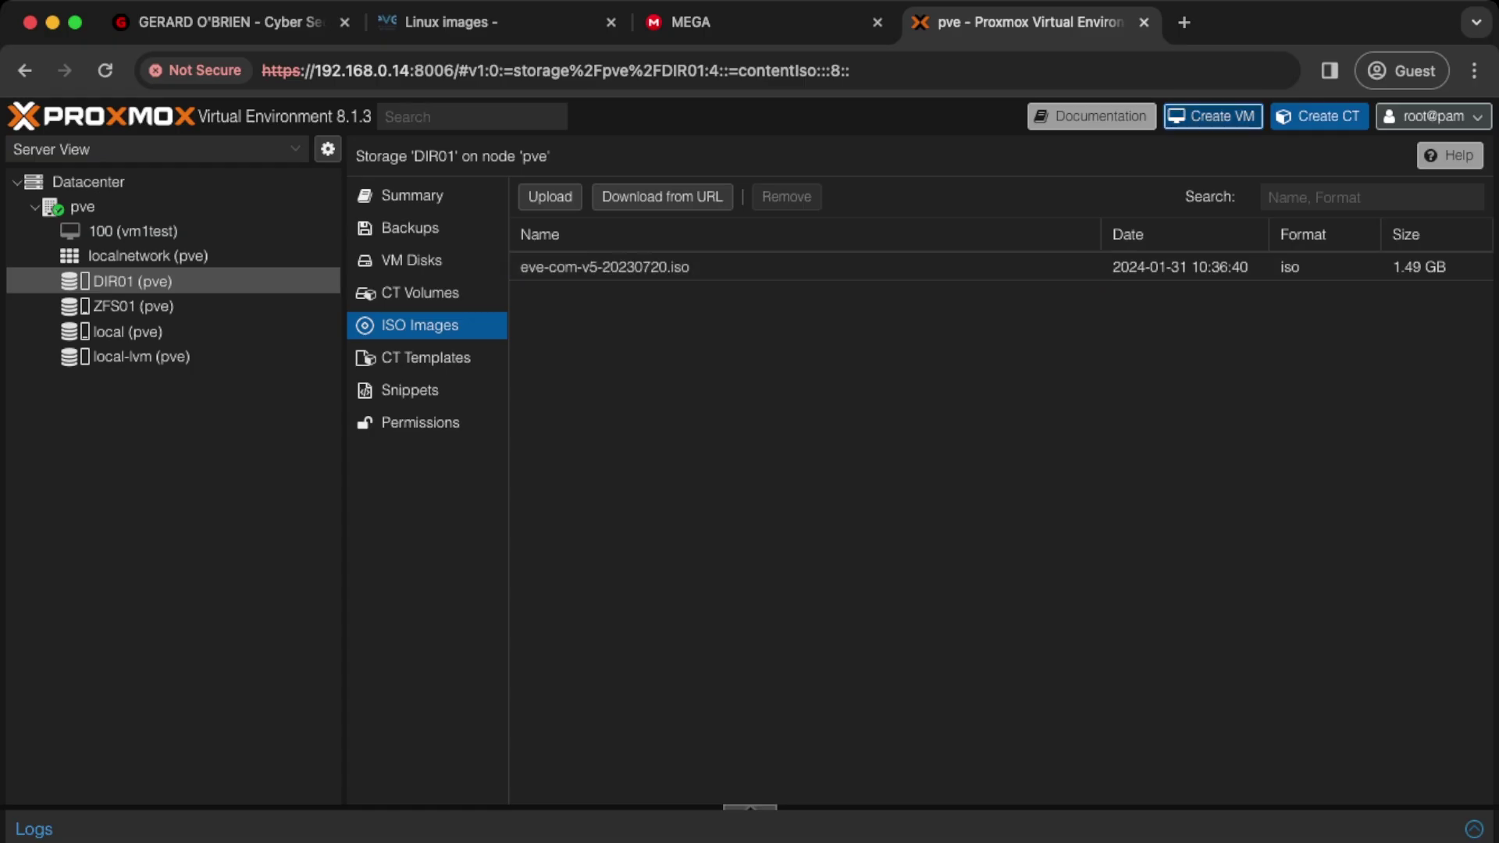
pyautogui.click(1212, 115)
# - Build VM 101 'eveng' from the EVE ISO with a 160 GiB disk, 2×4 CPU cores and 65536 MiB memory
pyautogui.click(607, 345)
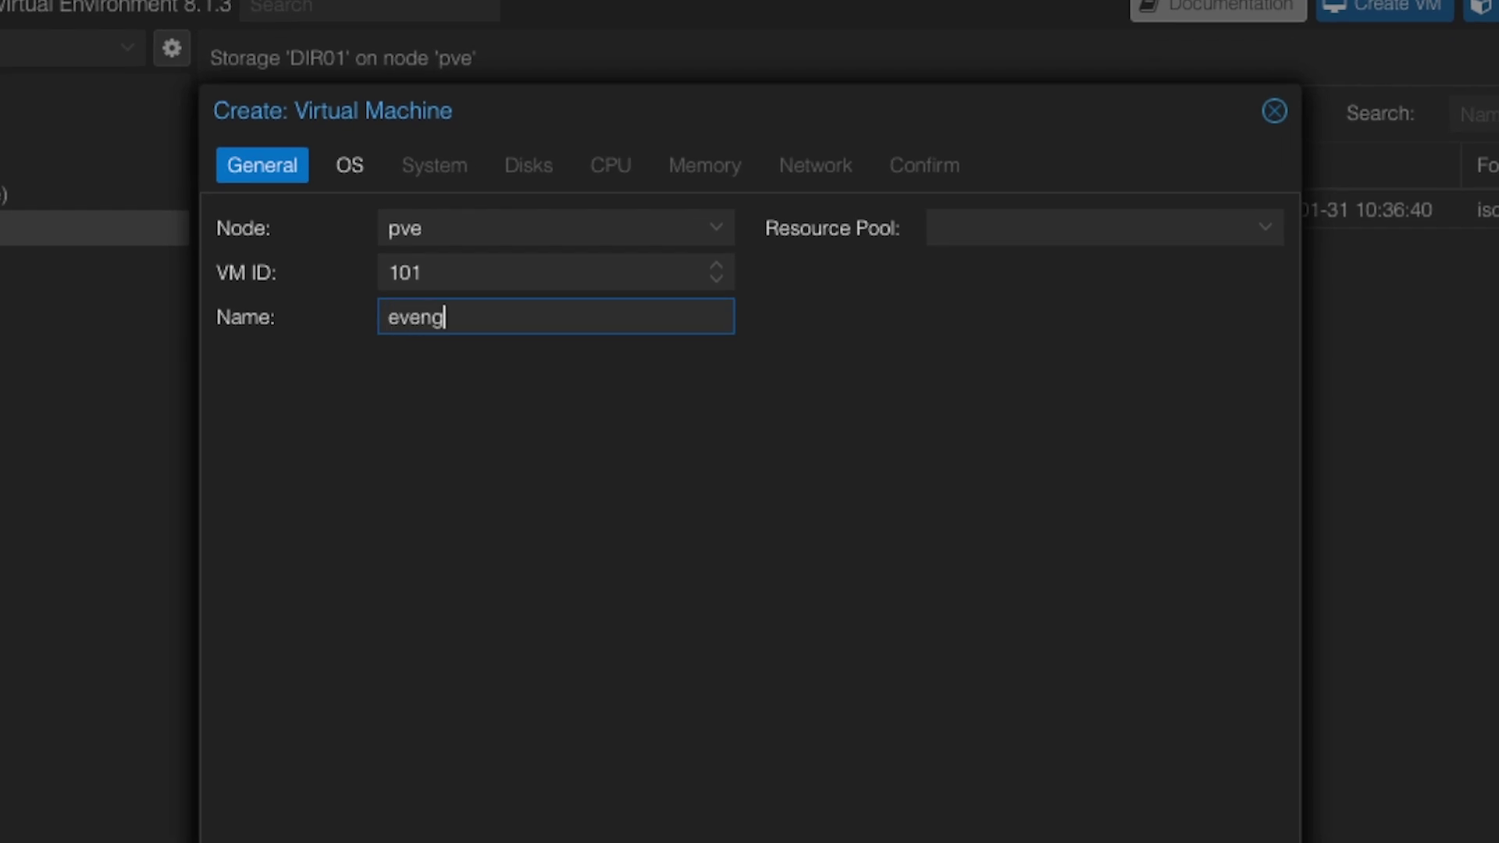
pyautogui.press('Return')
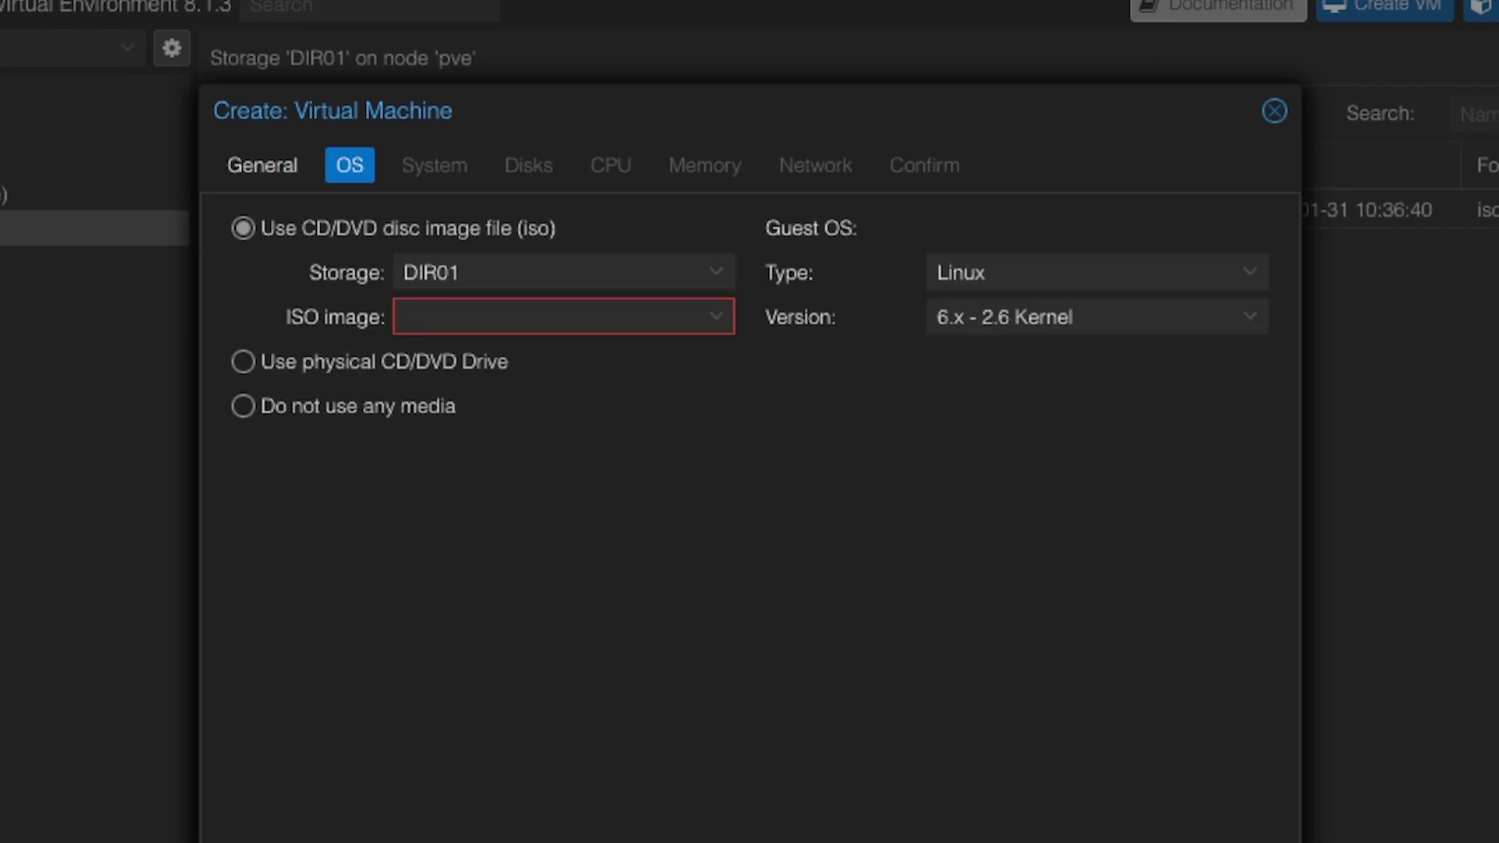
pyautogui.click(563, 316)
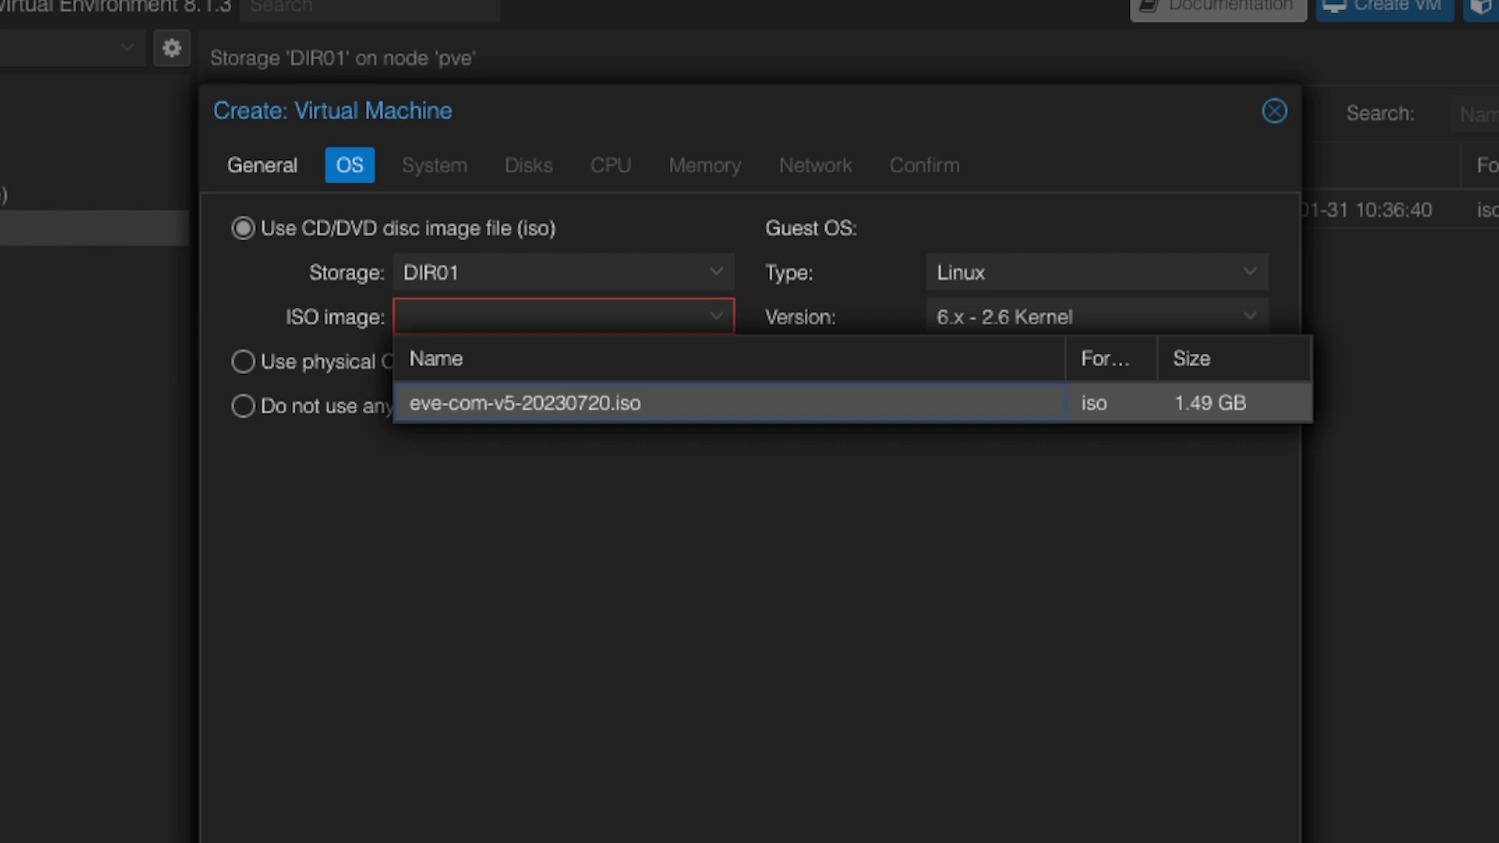
pyautogui.press('Return')
pyautogui.press('Return')
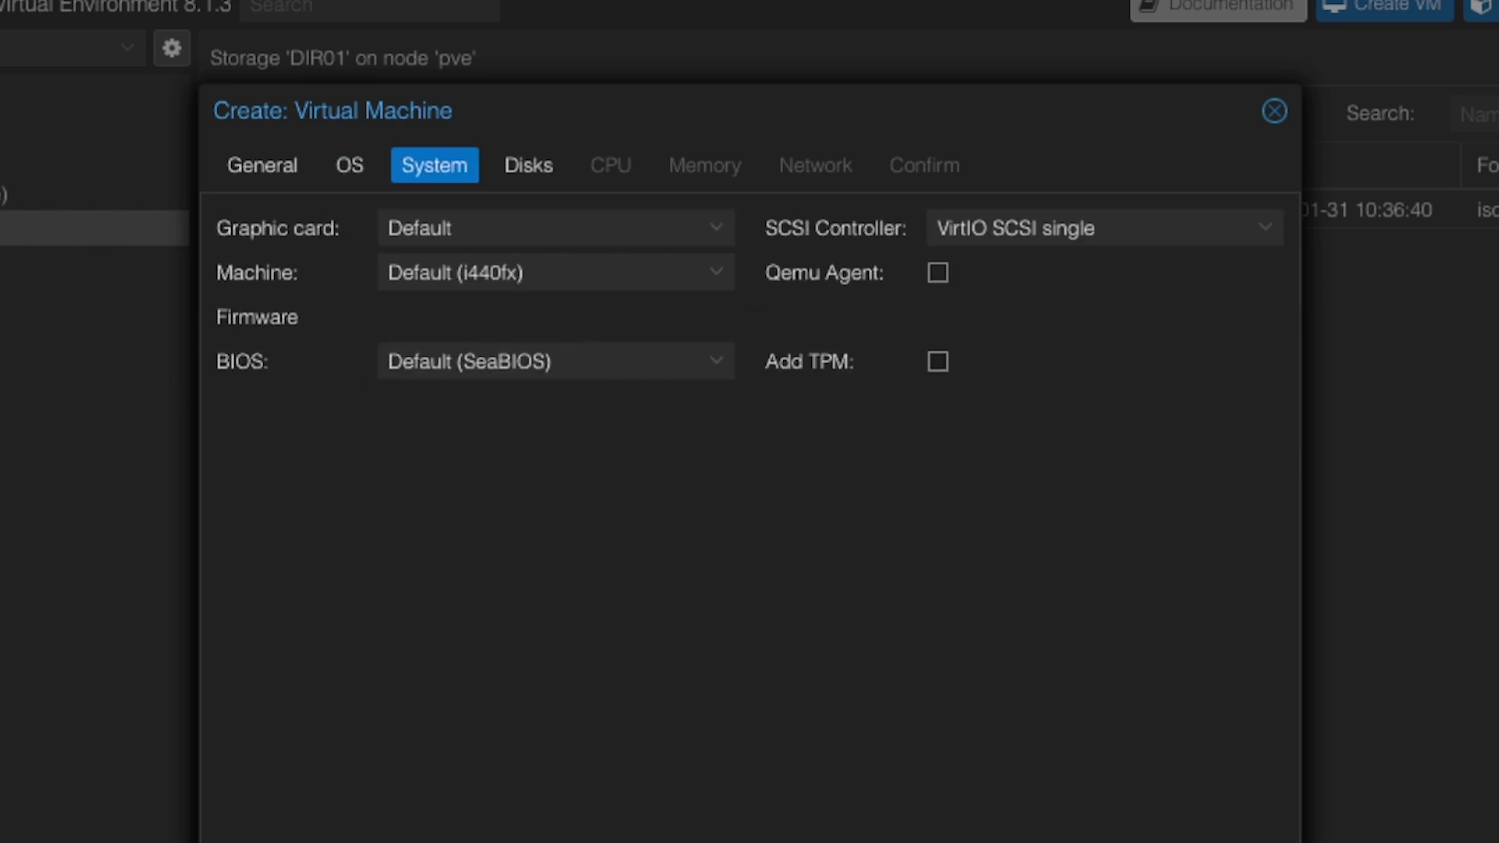
pyautogui.press('Return')
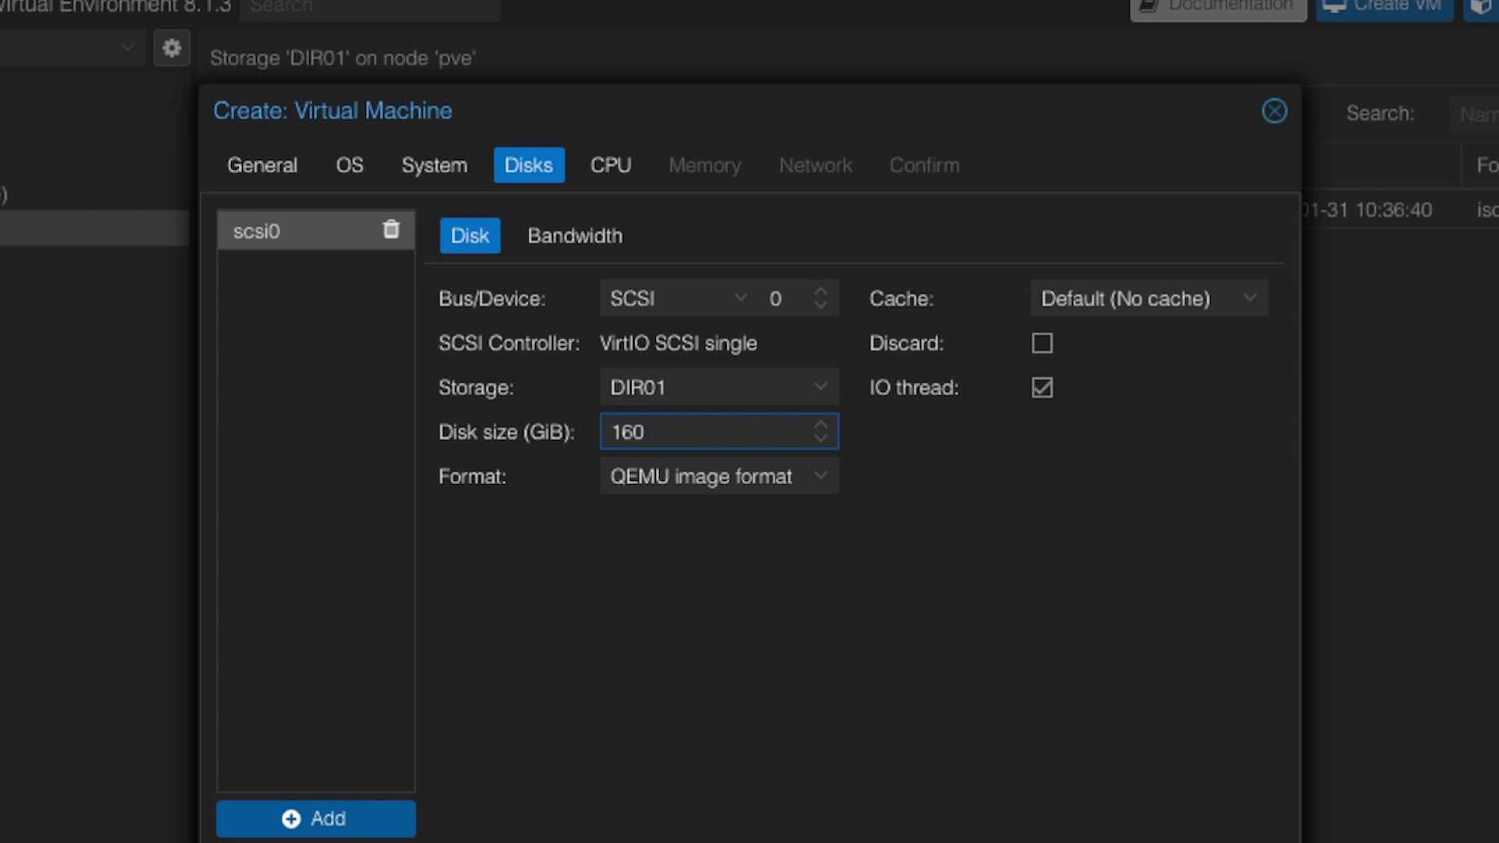
pyautogui.press('Return')
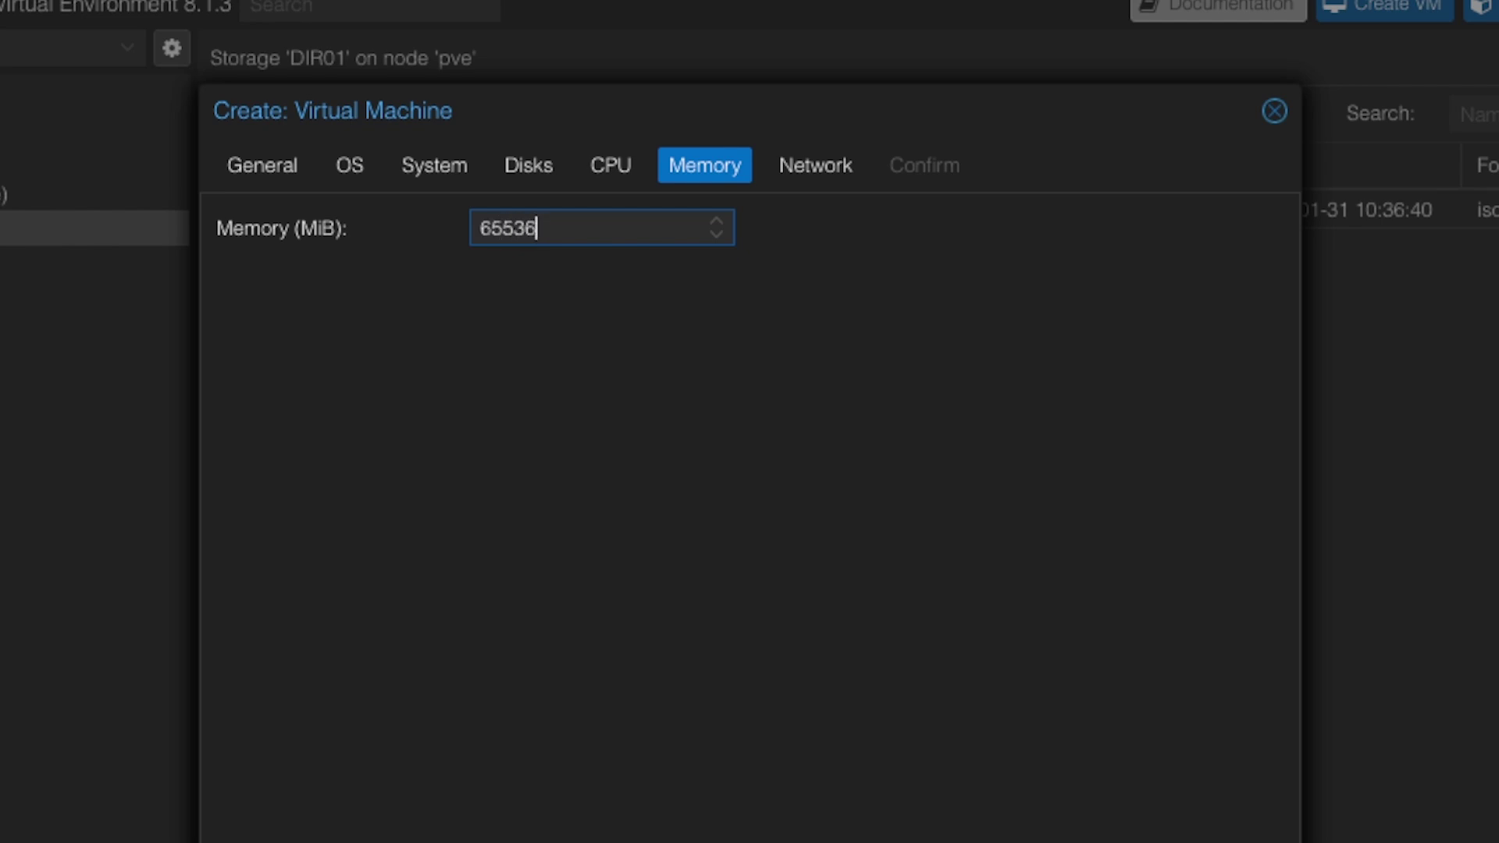
pyautogui.press('Return')
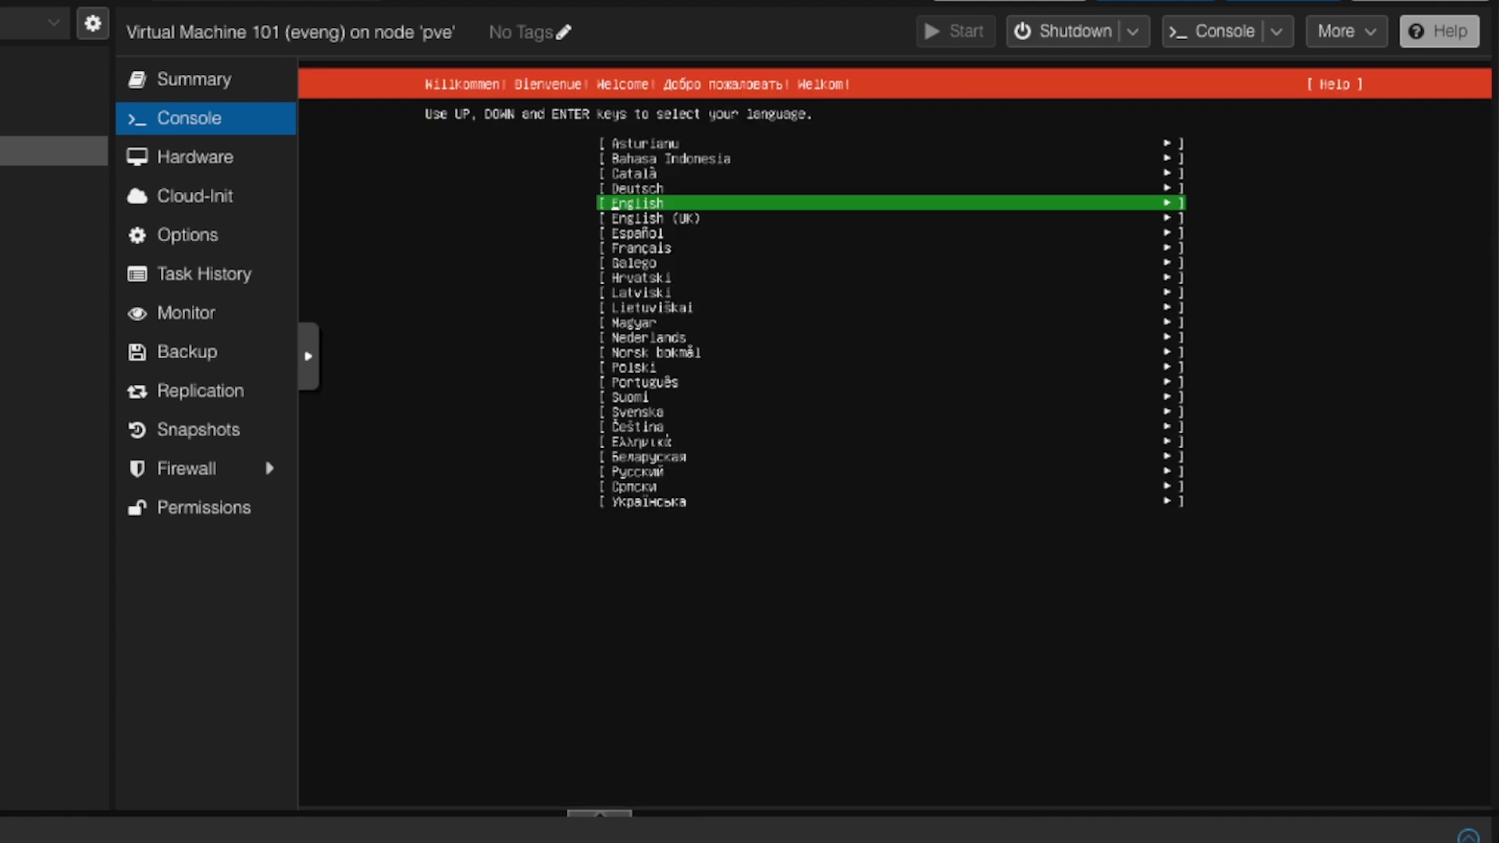
# - Run the EVE-NG installer in English, accepting network settings and confirming the disk format
pyautogui.press('Return')
pyautogui.press('Return')
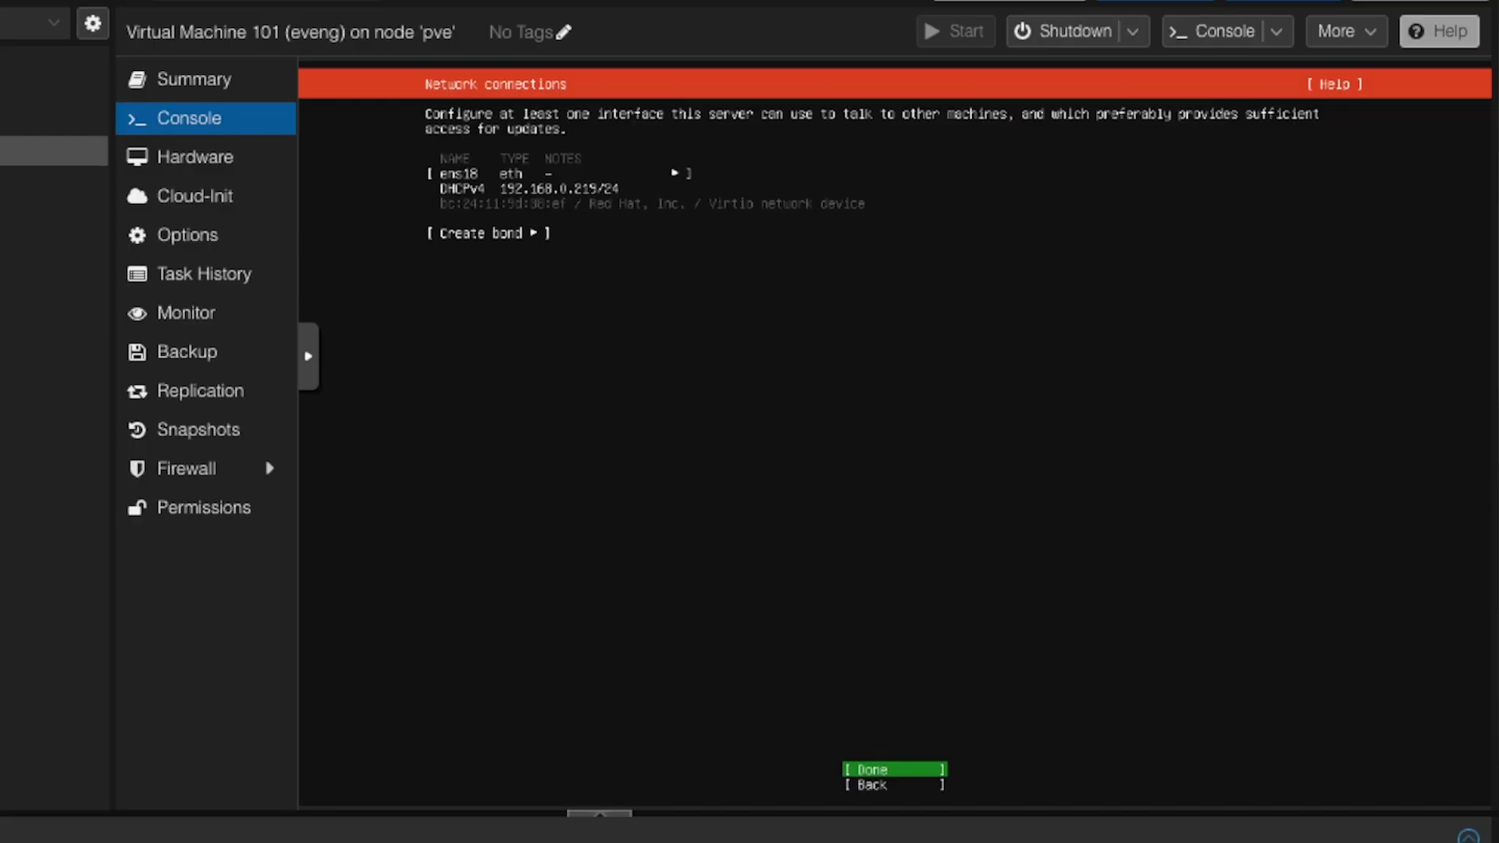
pyautogui.press('Return')
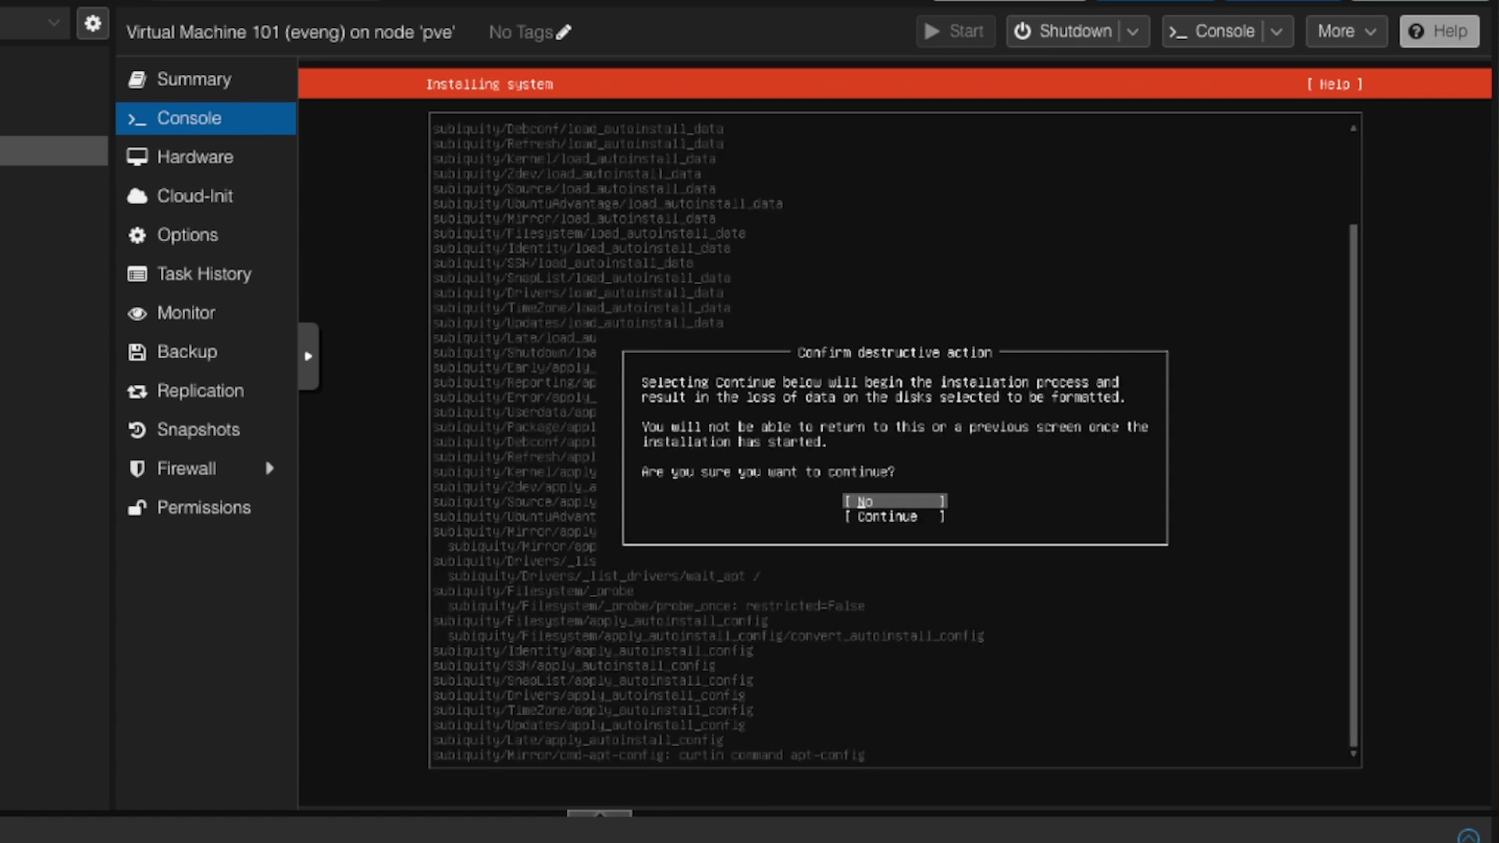
pyautogui.press('Return')
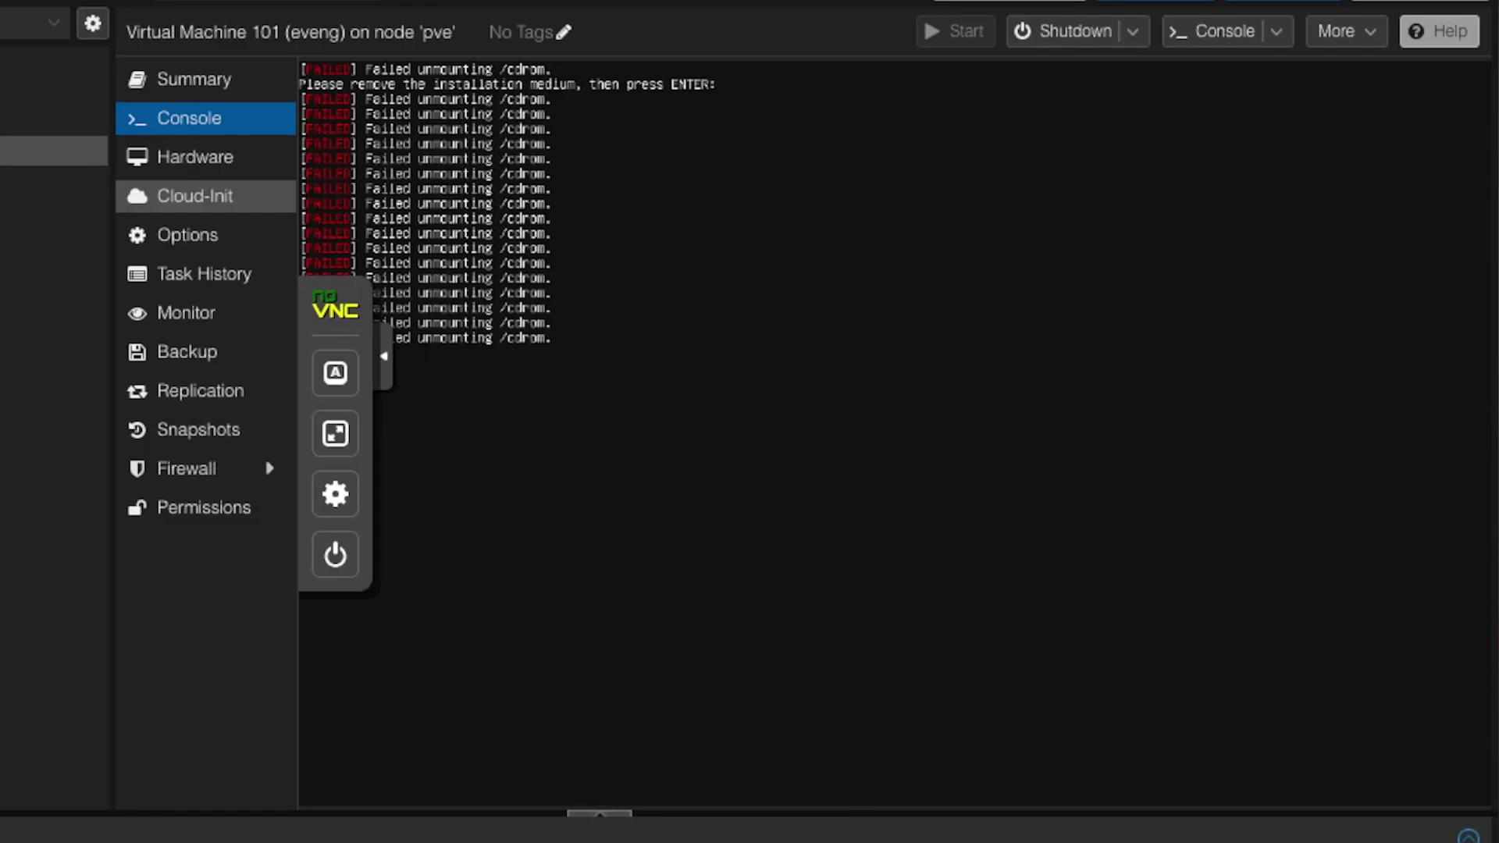
# - Set VM 101's CD/DVD drive to 'Do not use any media' and return to its console
pyautogui.click(195, 157)
pyautogui.click(421, 326)
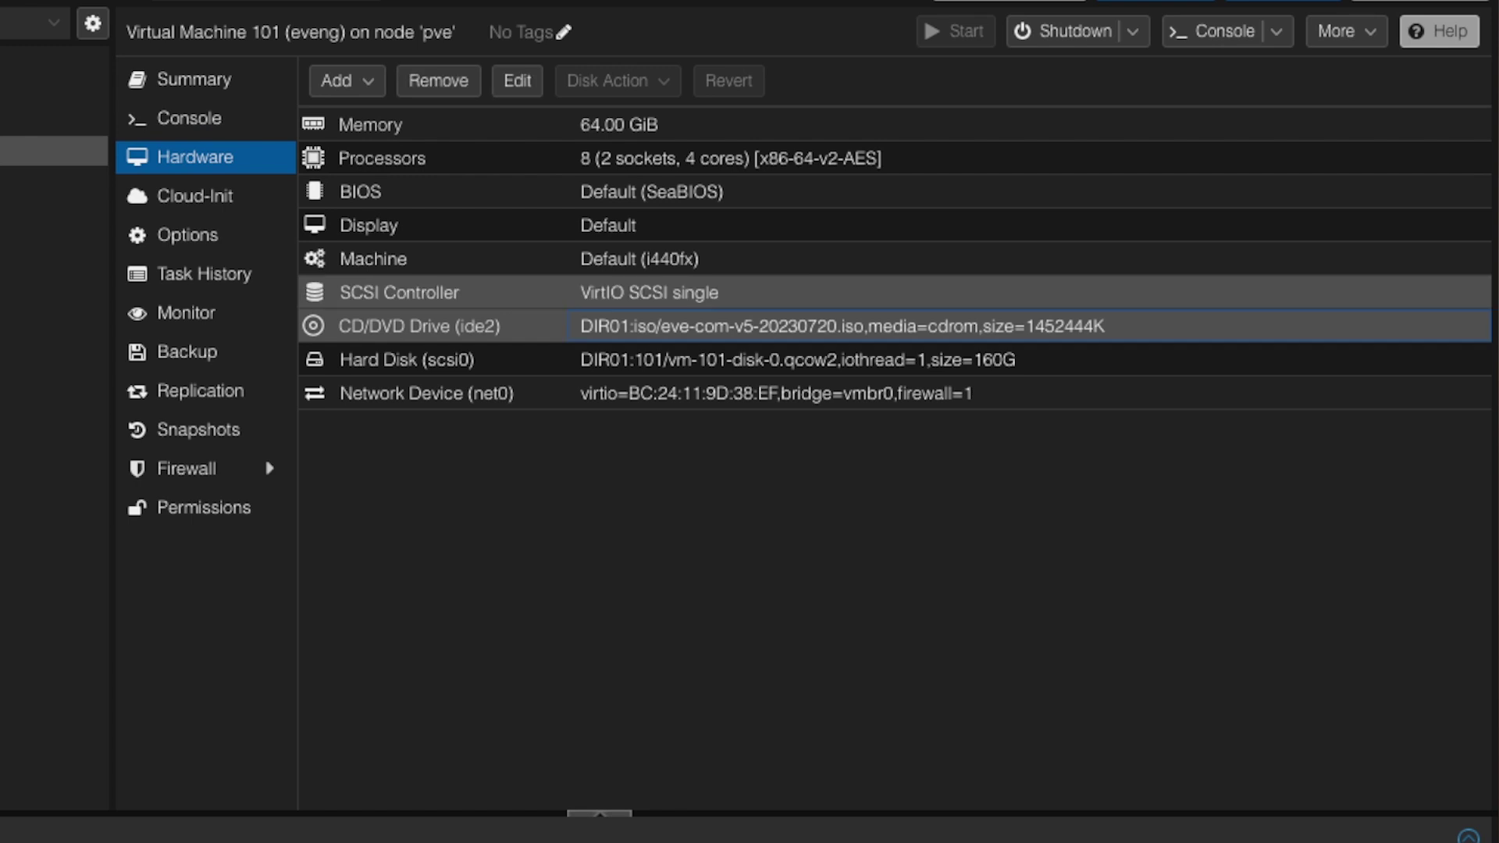
pyautogui.click(516, 81)
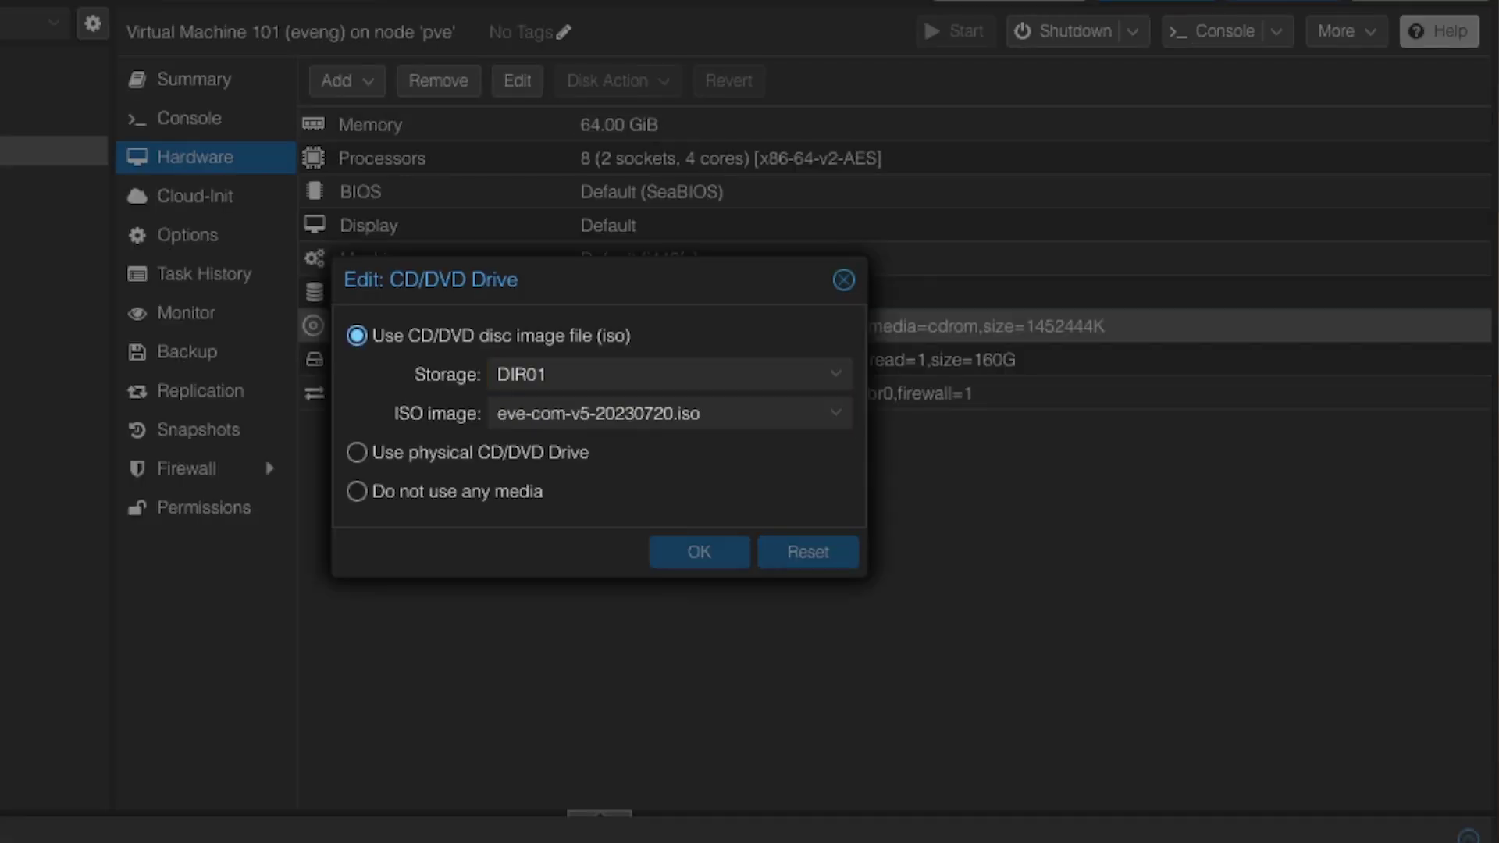
pyautogui.click(356, 492)
pyautogui.press('Return')
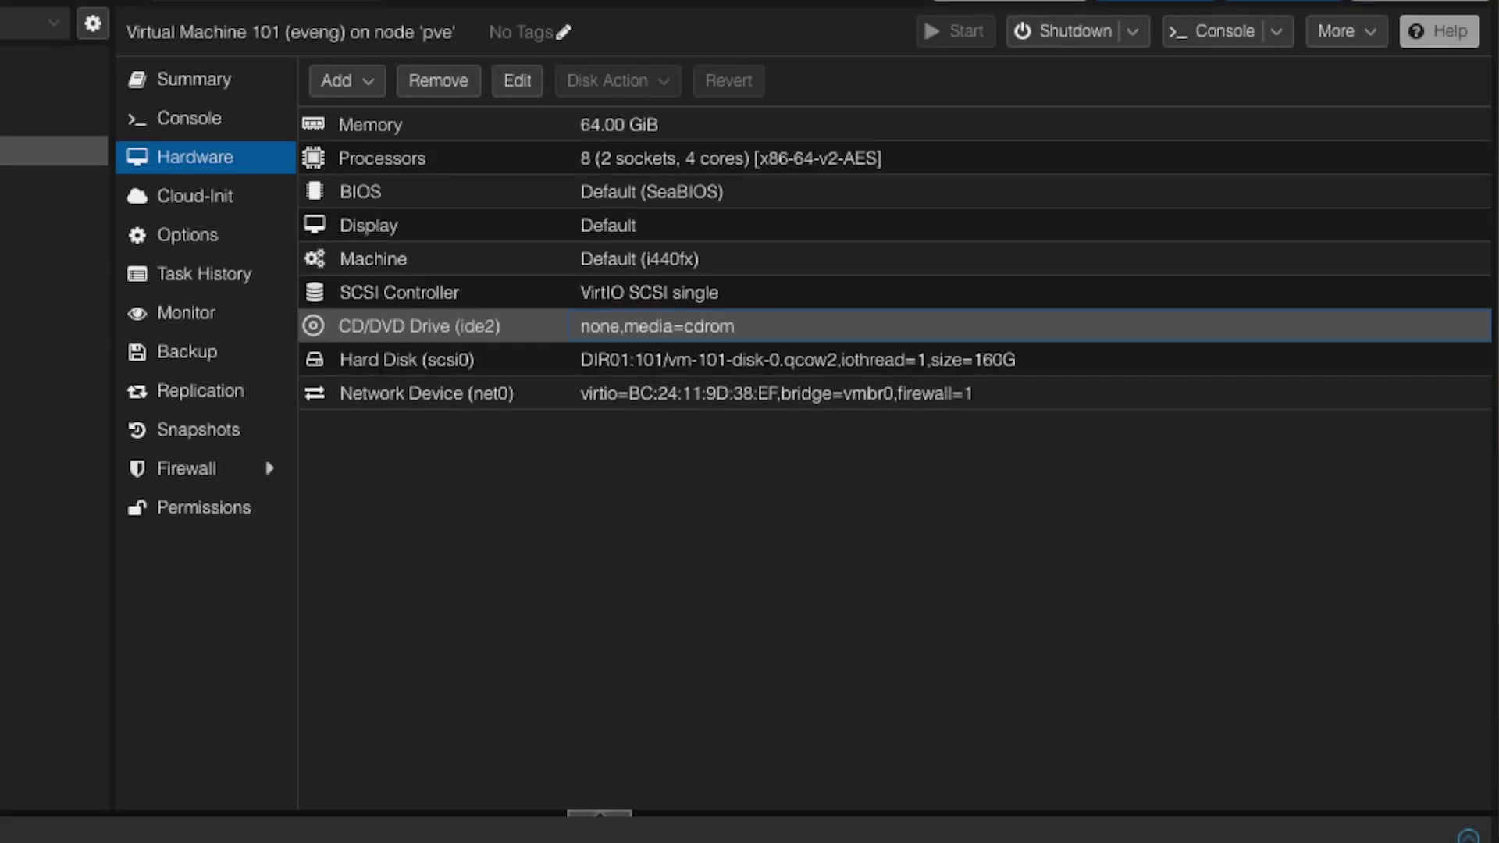
pyautogui.click(189, 118)
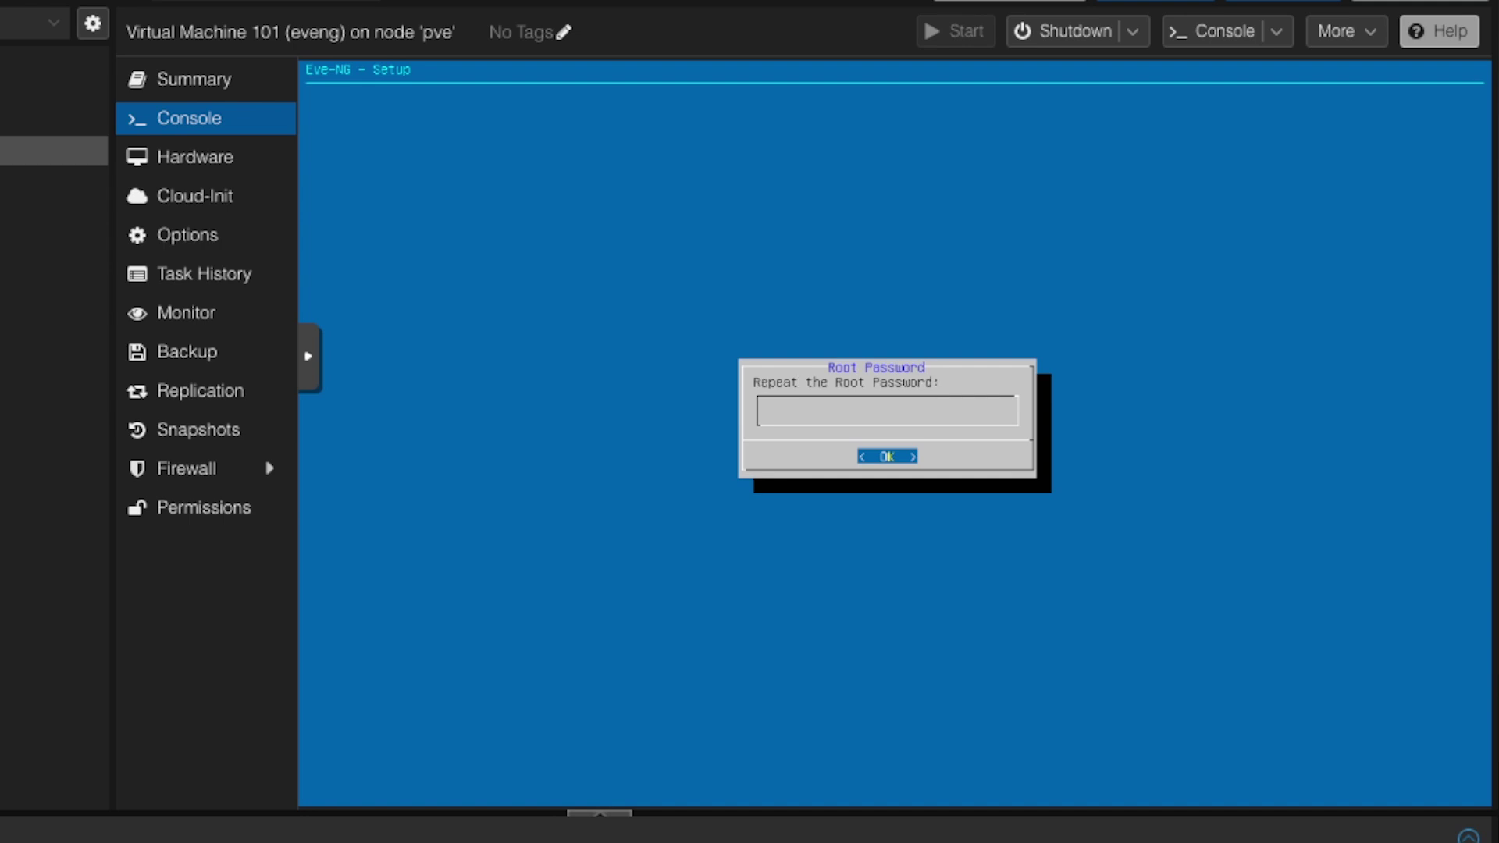
# - Confirm the root password and accept hostname eve-ng, domain example.com, DHCP and no NTP server
pyautogui.press('Return')
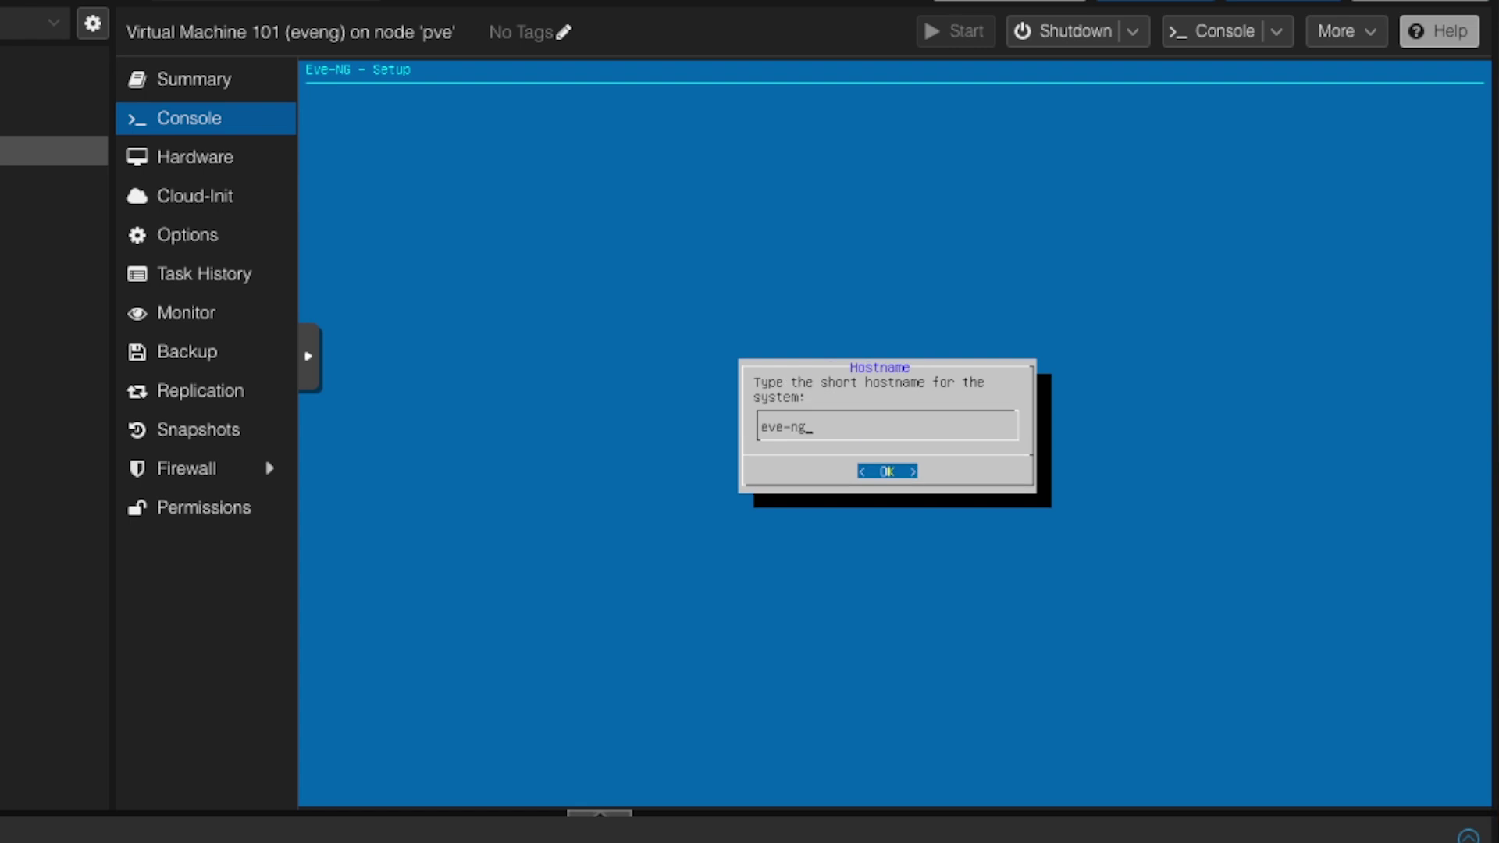
pyautogui.press('Return')
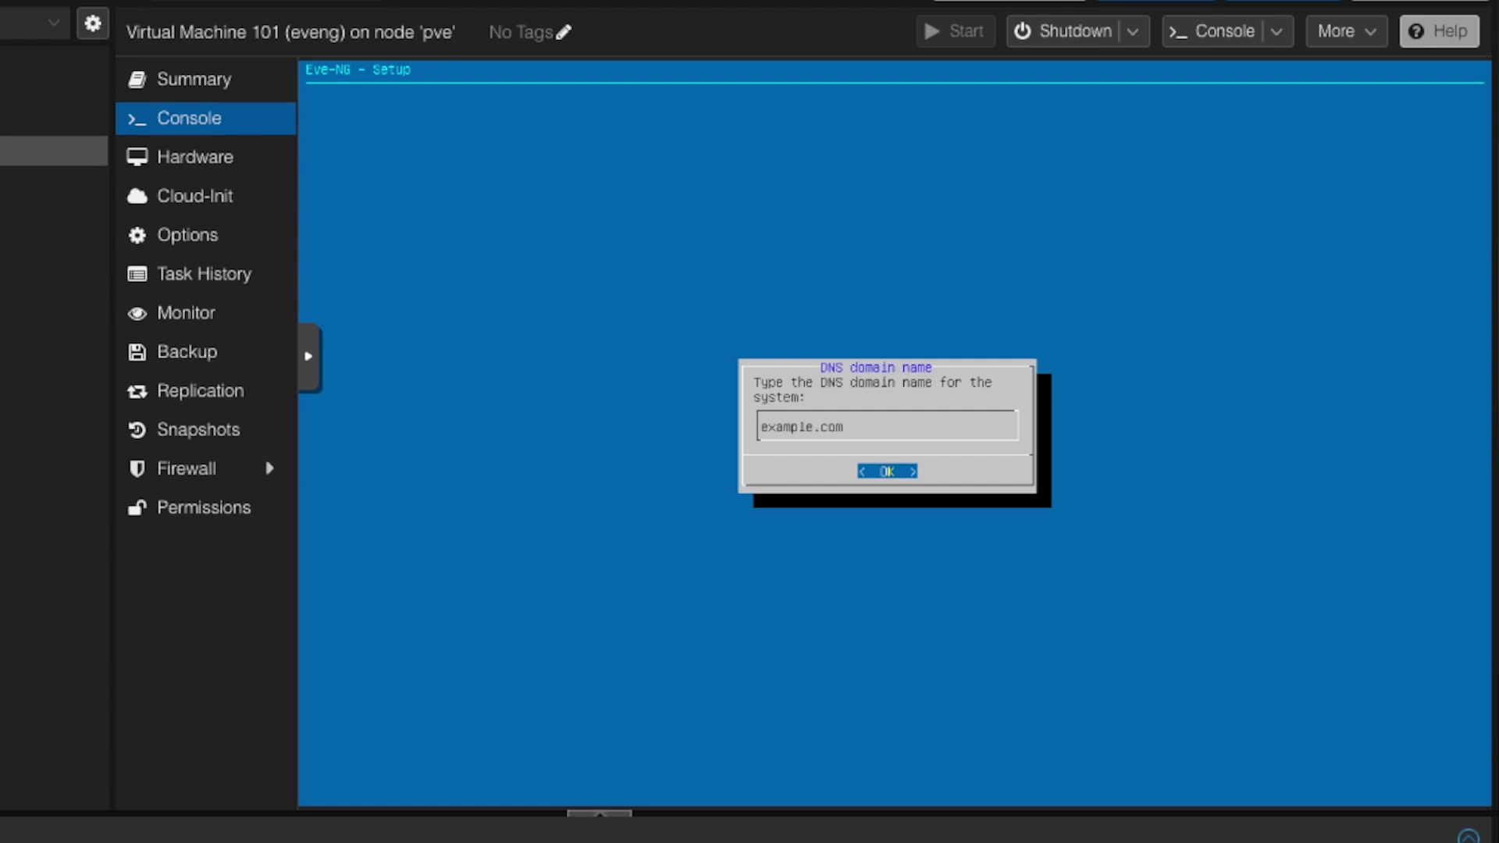
pyautogui.press('Return')
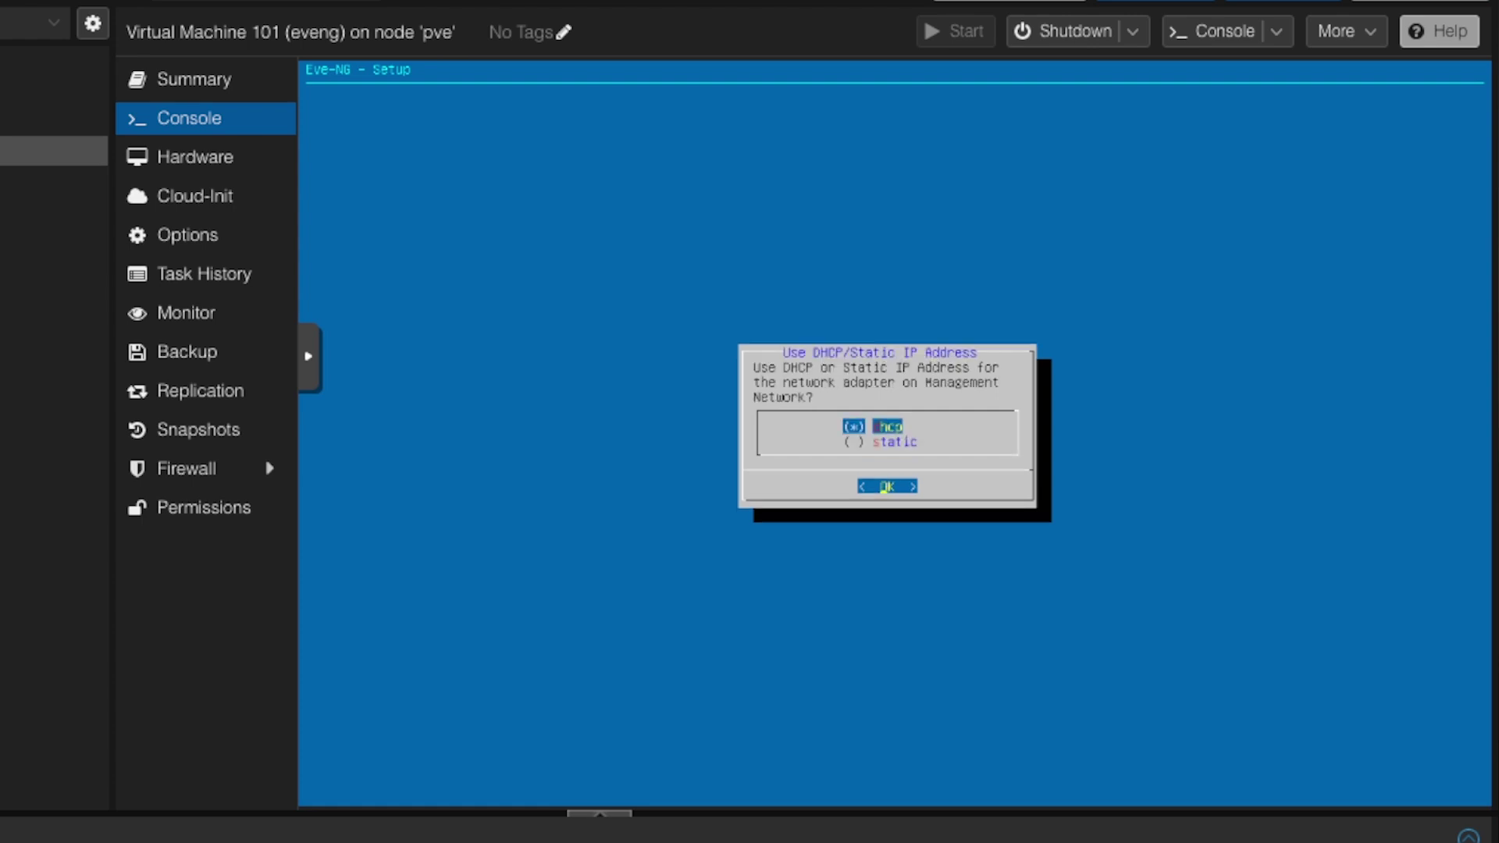
pyautogui.press('Return')
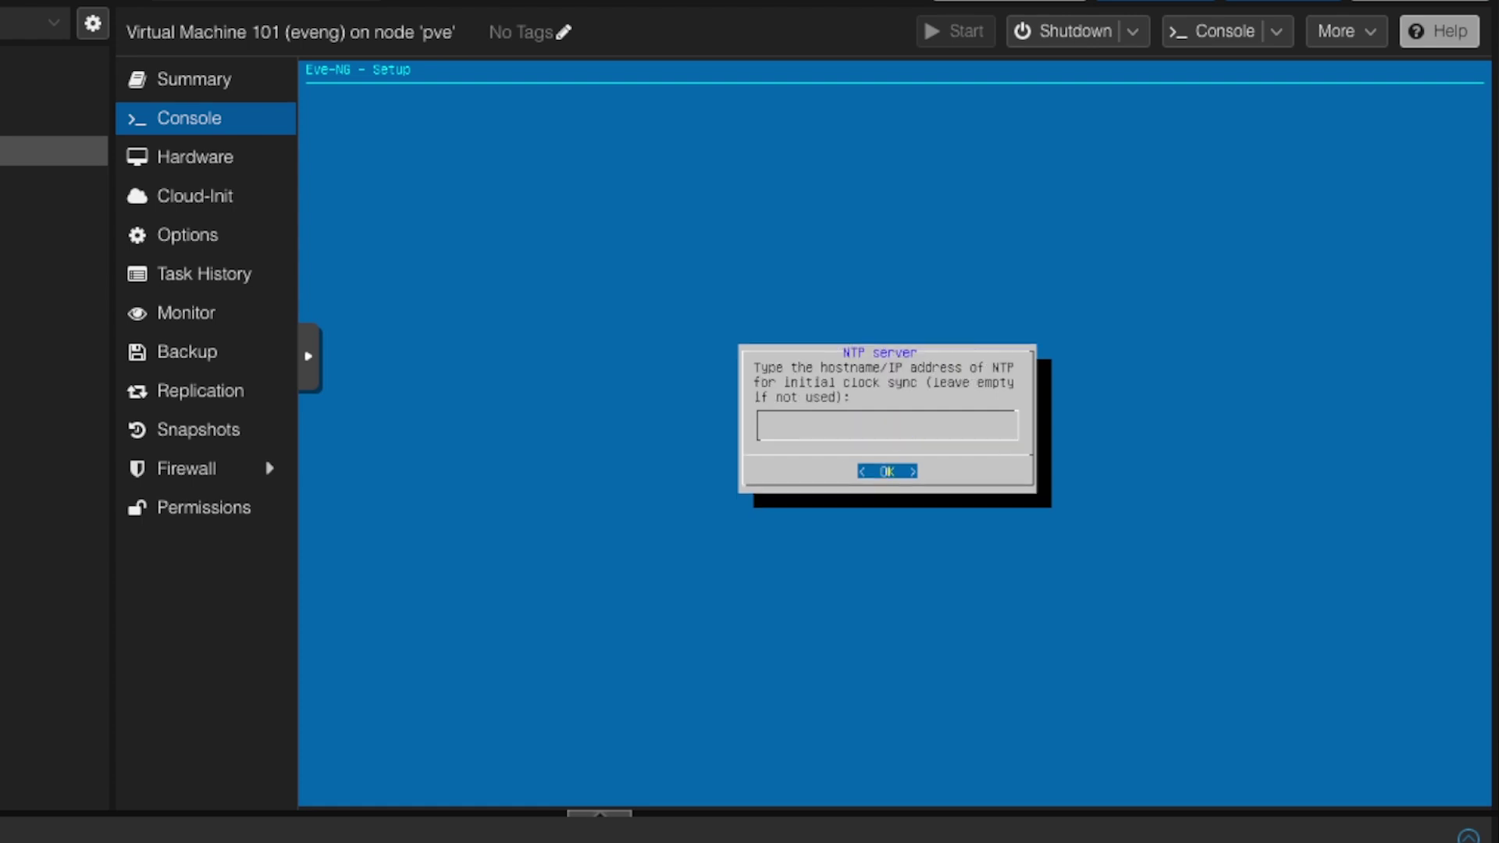
pyautogui.press('Return')
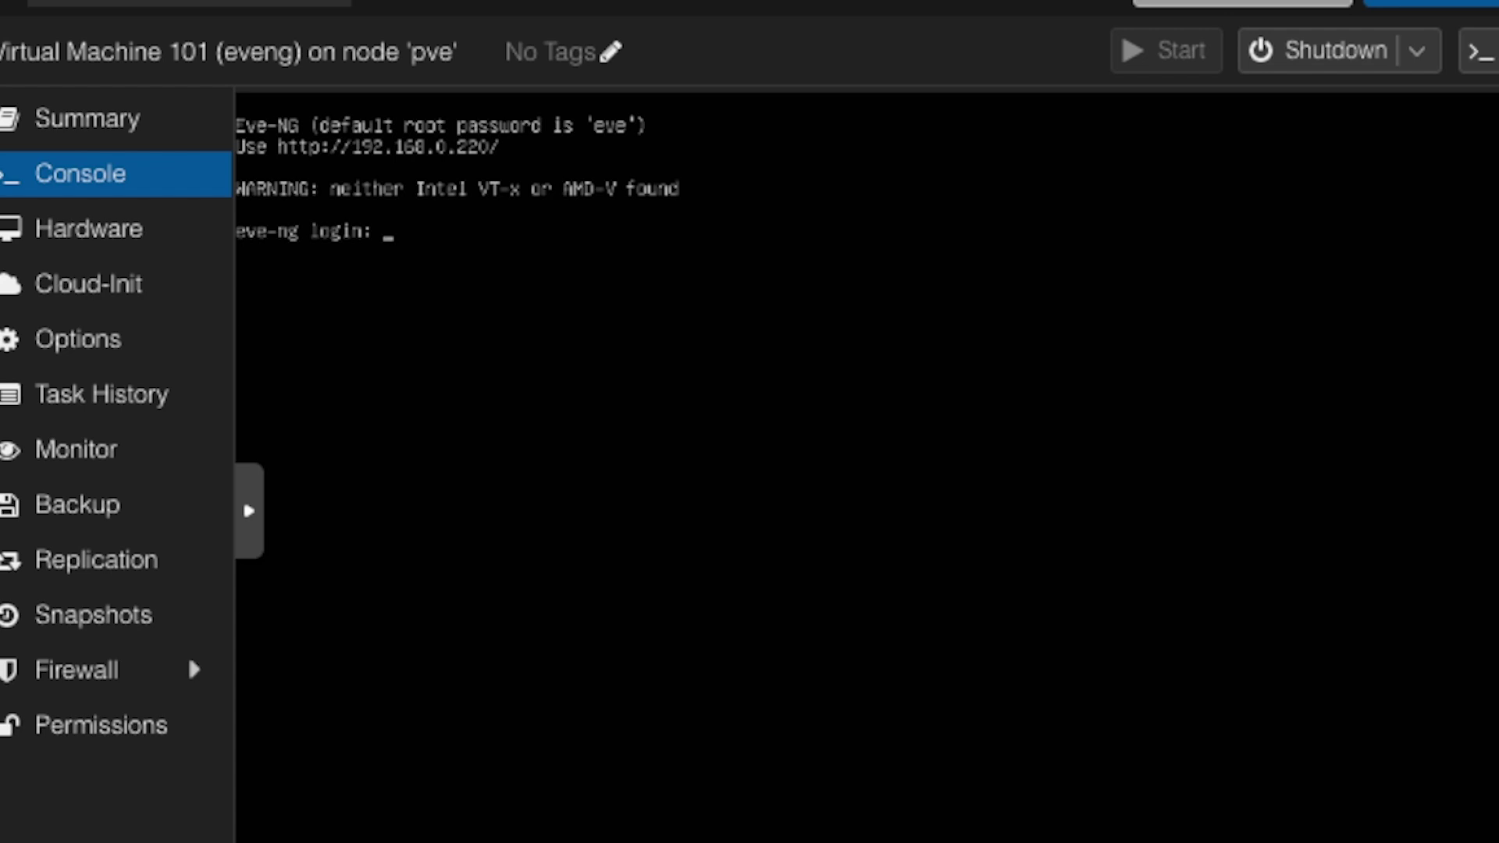
# - Open 192.168.0.220 in a new tab and sign in to EVE-NG as admin with its password
pyautogui.press('super+t')
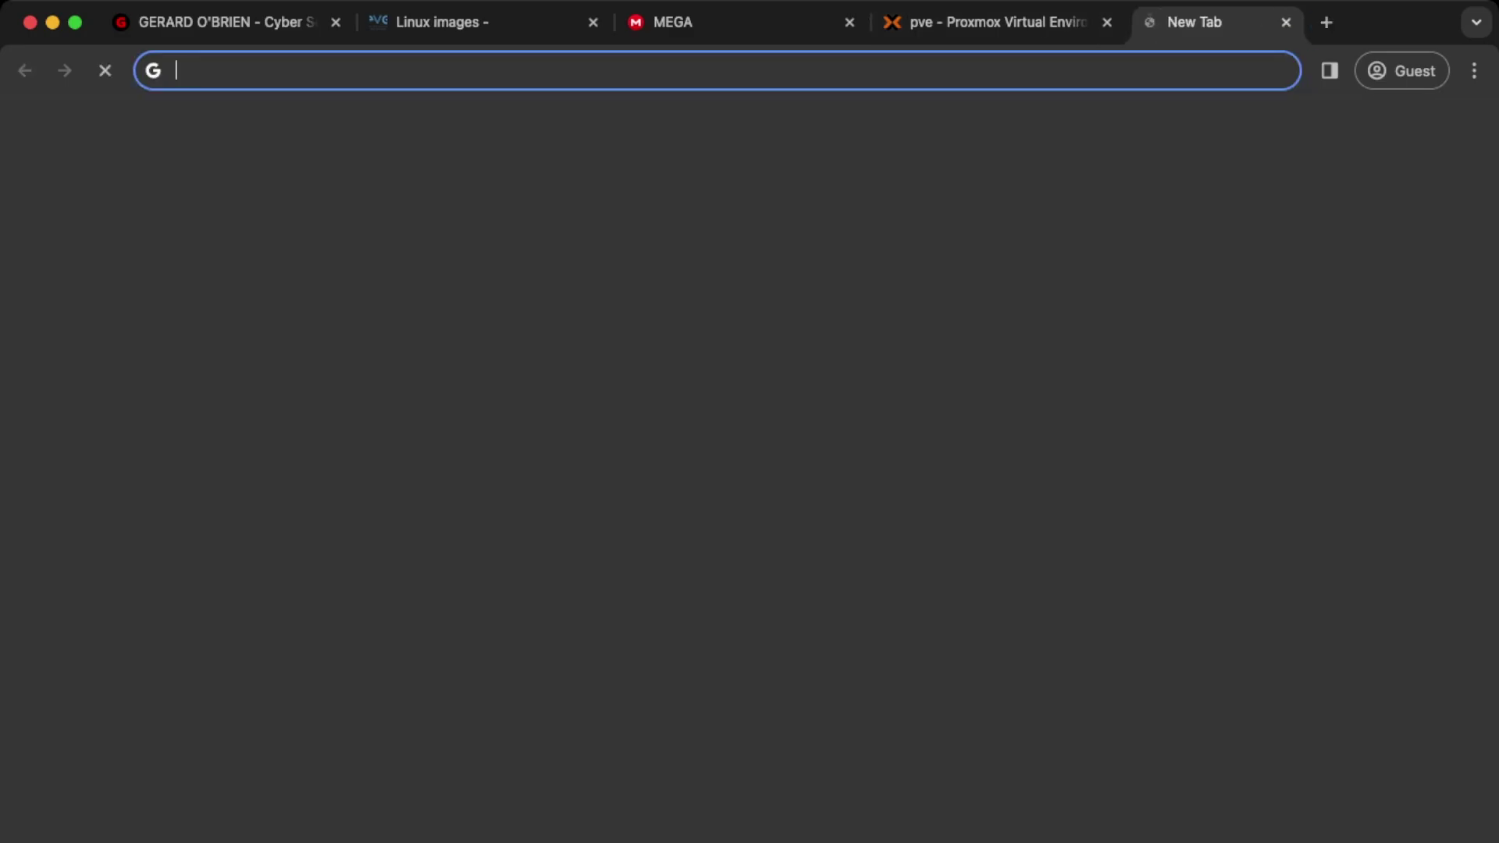
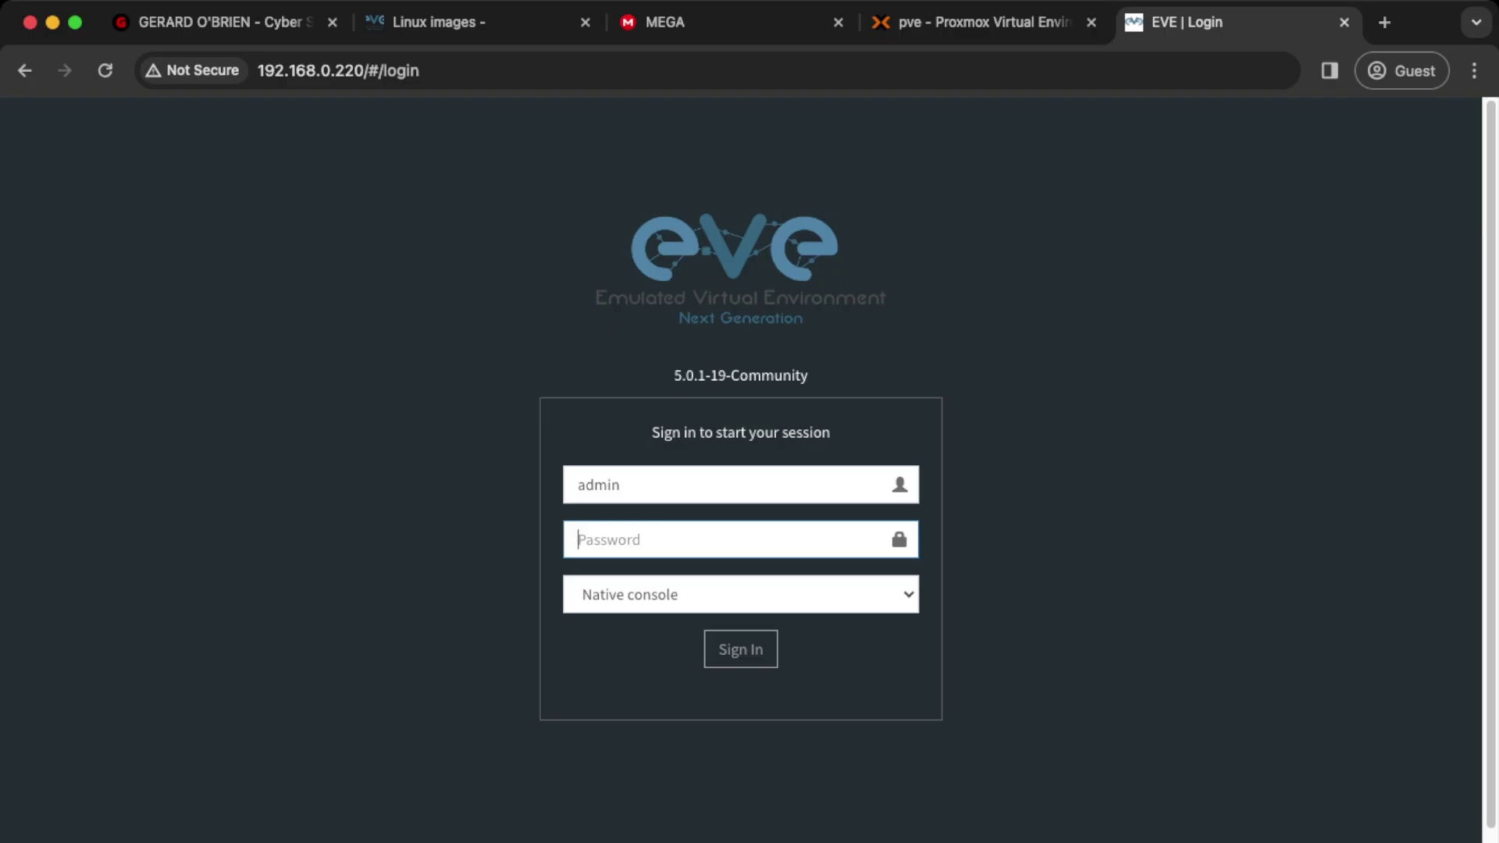
pyautogui.press('Return')
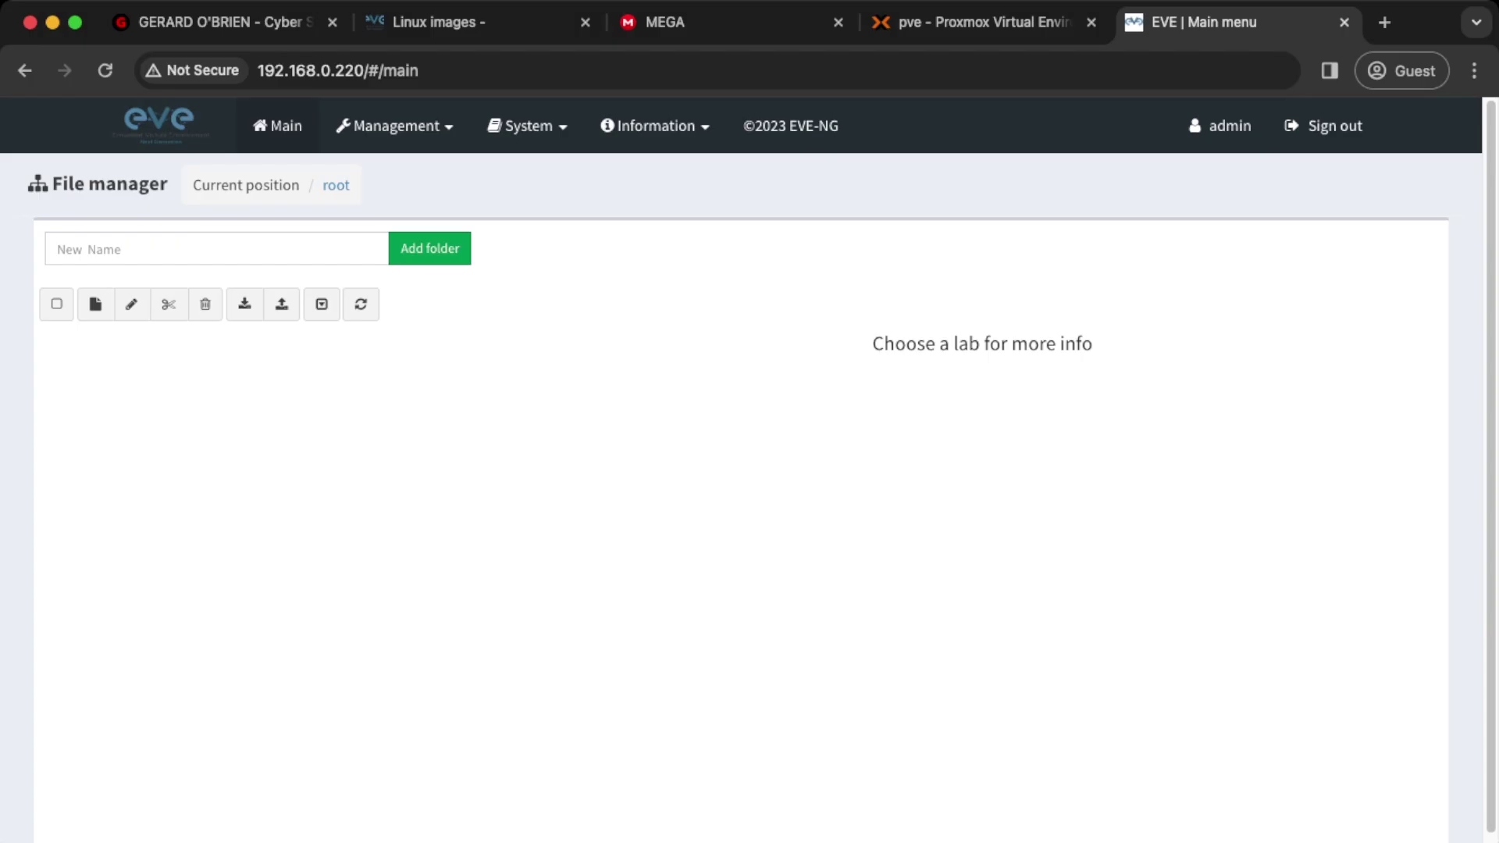
# - Switch back to the Proxmox tab showing VM 101's eve-ng login prompt
pyautogui.click(976, 22)
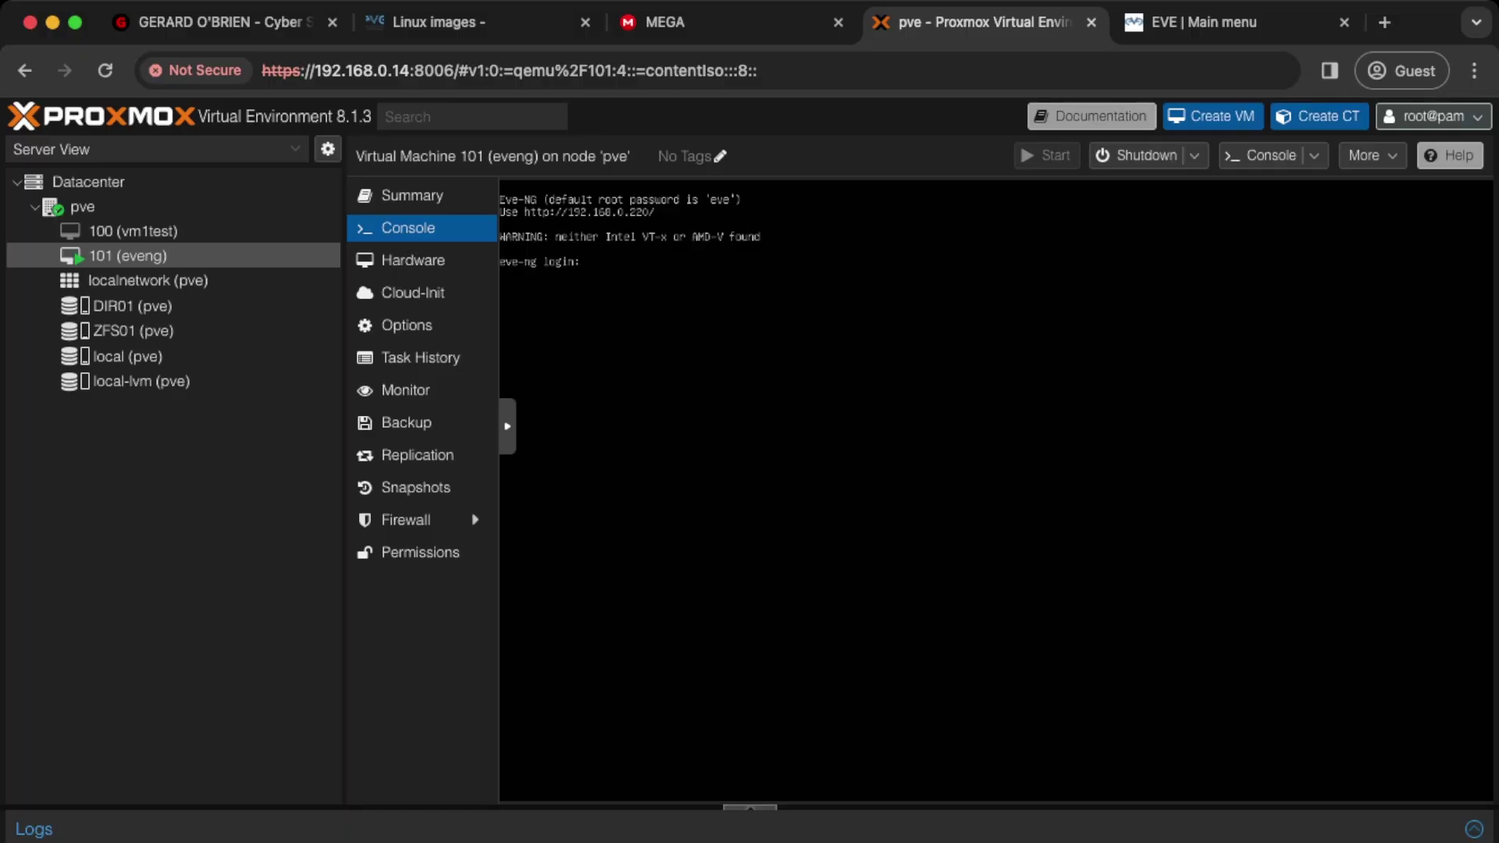
# - In node pve's shell, run 'cat /sys/module/kvm_intel/parameters/nested' and confirm it returns Y
pyautogui.click(82, 206)
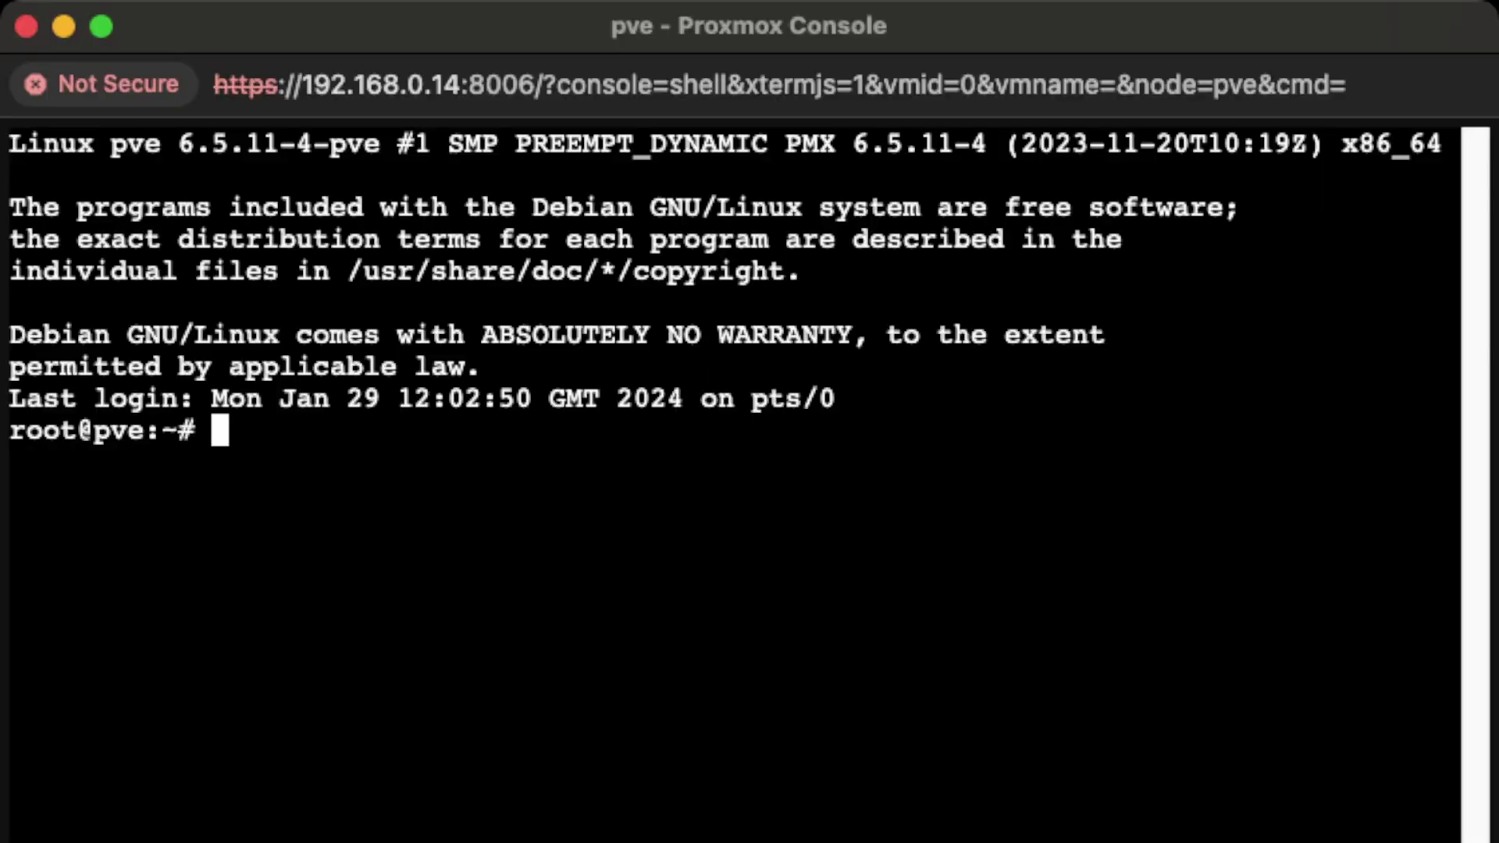
pyautogui.write('cat /sys/module/kvm_intel/parameters/nested')
pyautogui.press('Return')
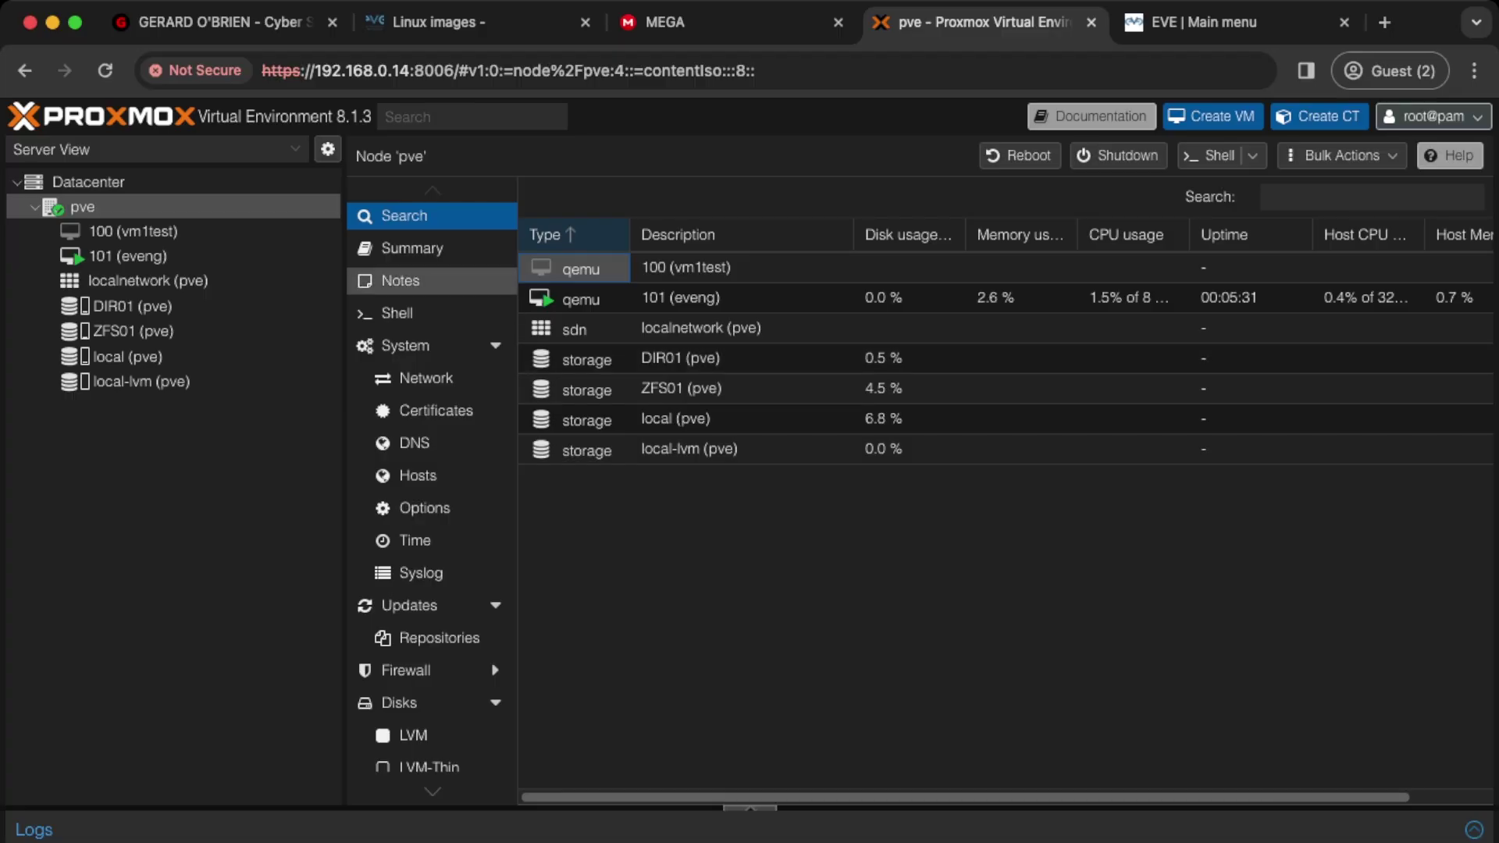
# - Edit VM 101's Processors hardware entry and change the CPU type from x86-64-v2-AES to host
pyautogui.click(127, 256)
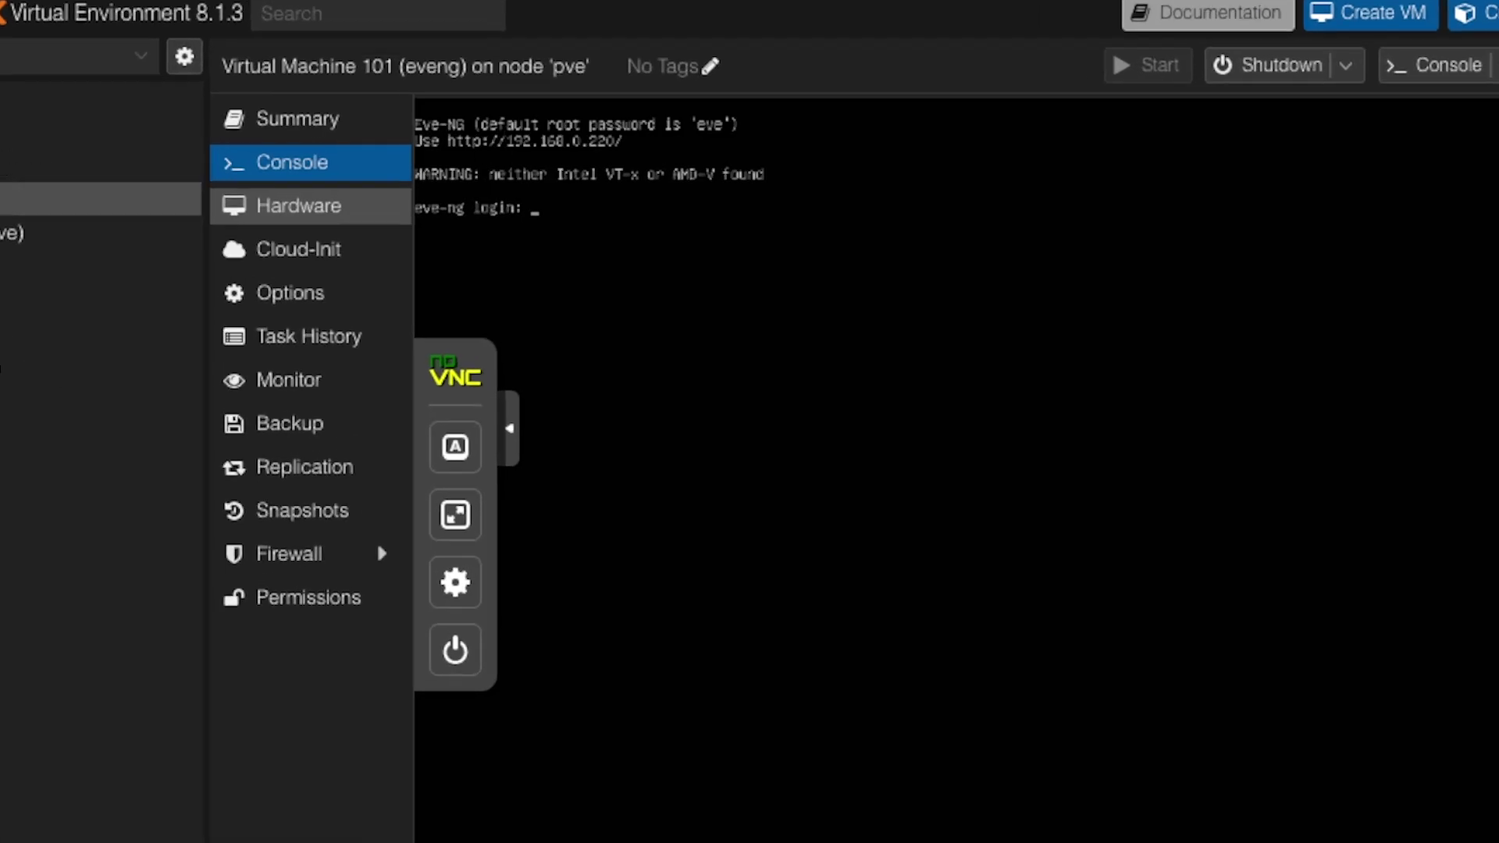
pyautogui.click(299, 206)
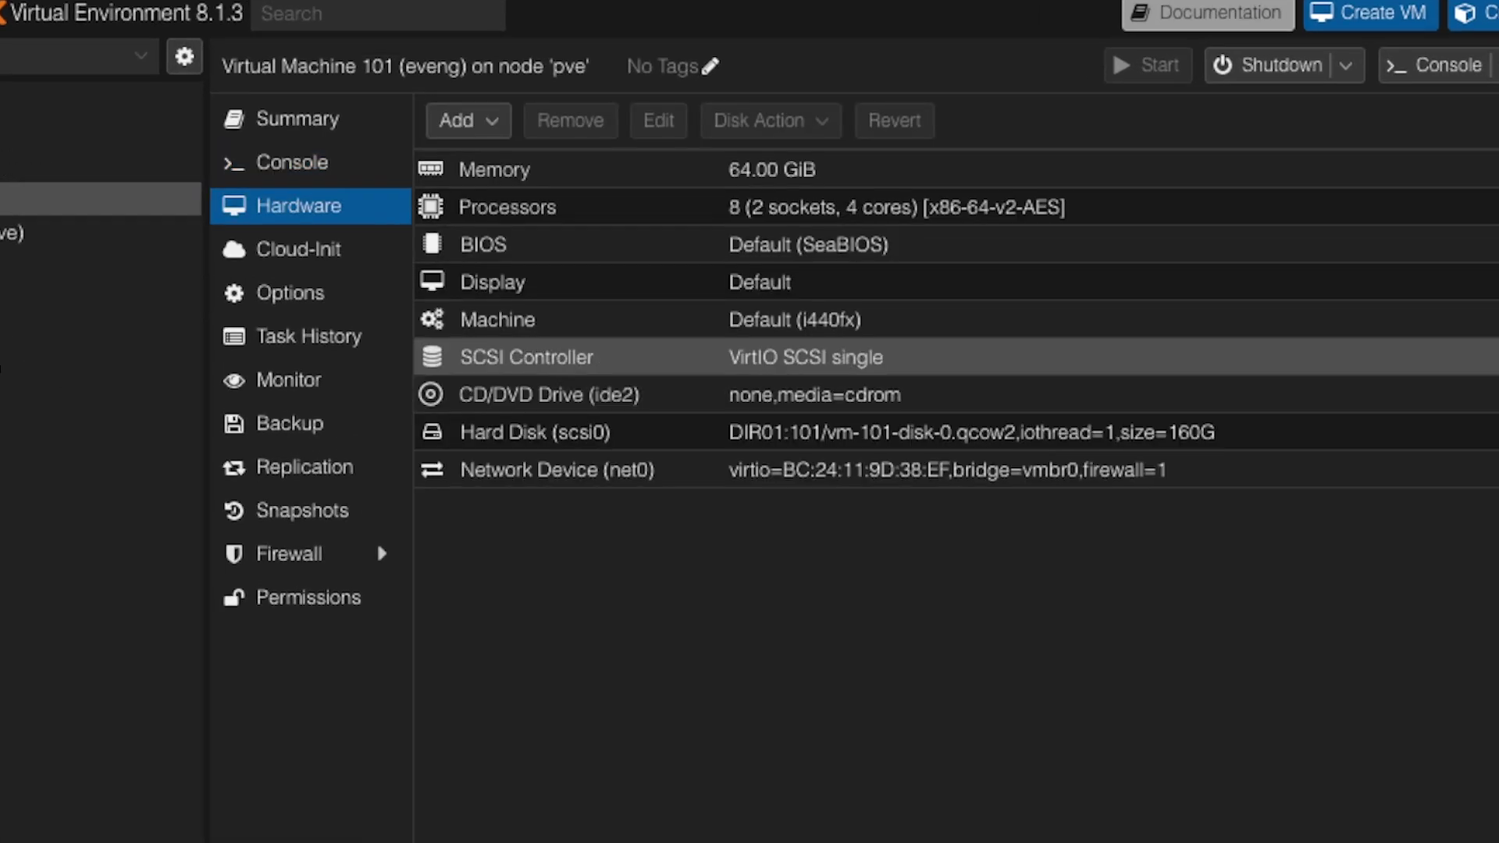
pyautogui.click(546, 207)
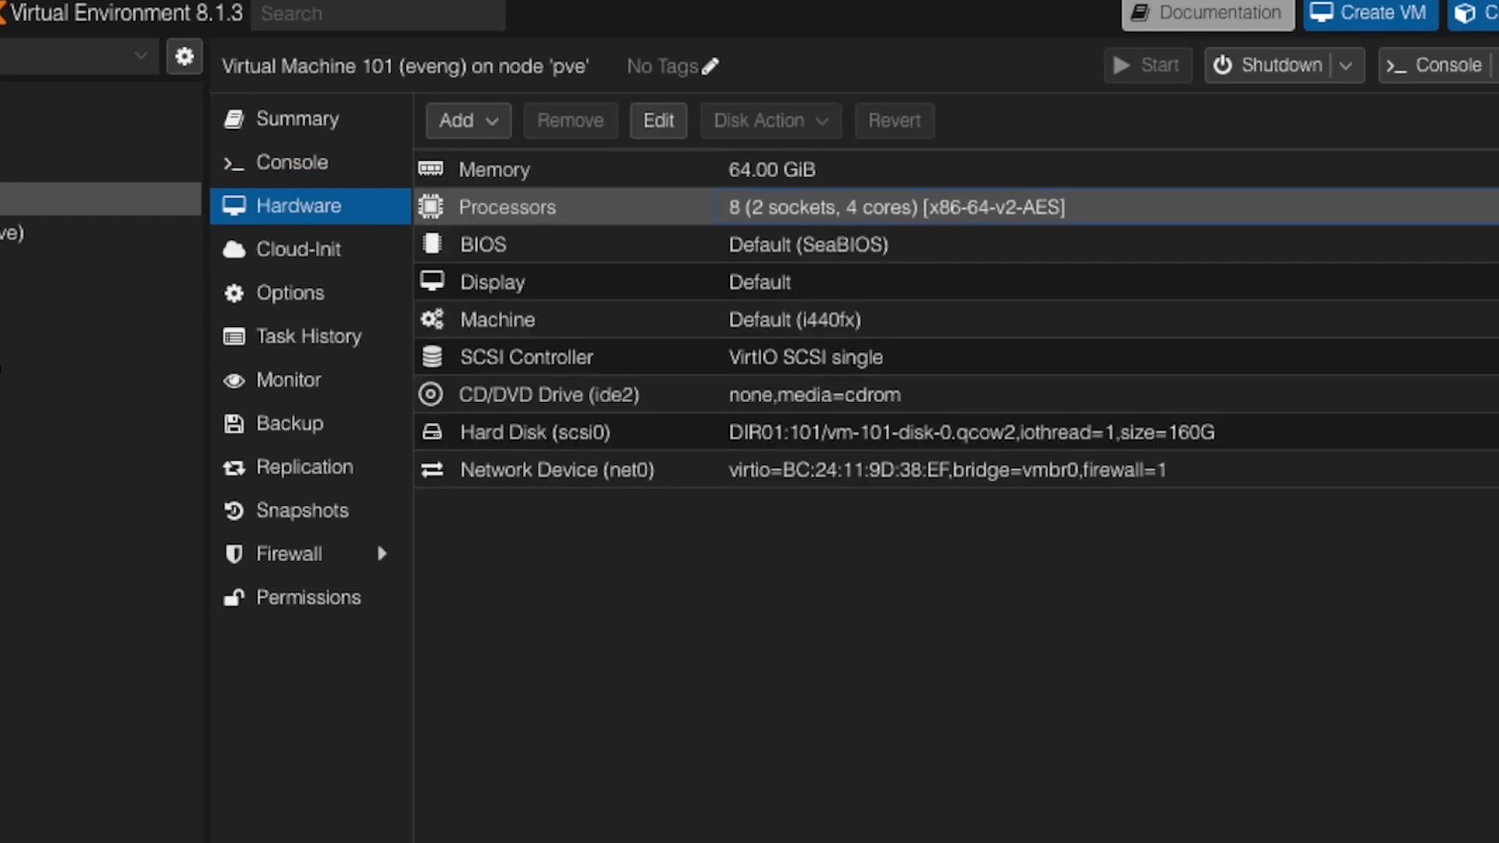
pyautogui.click(658, 120)
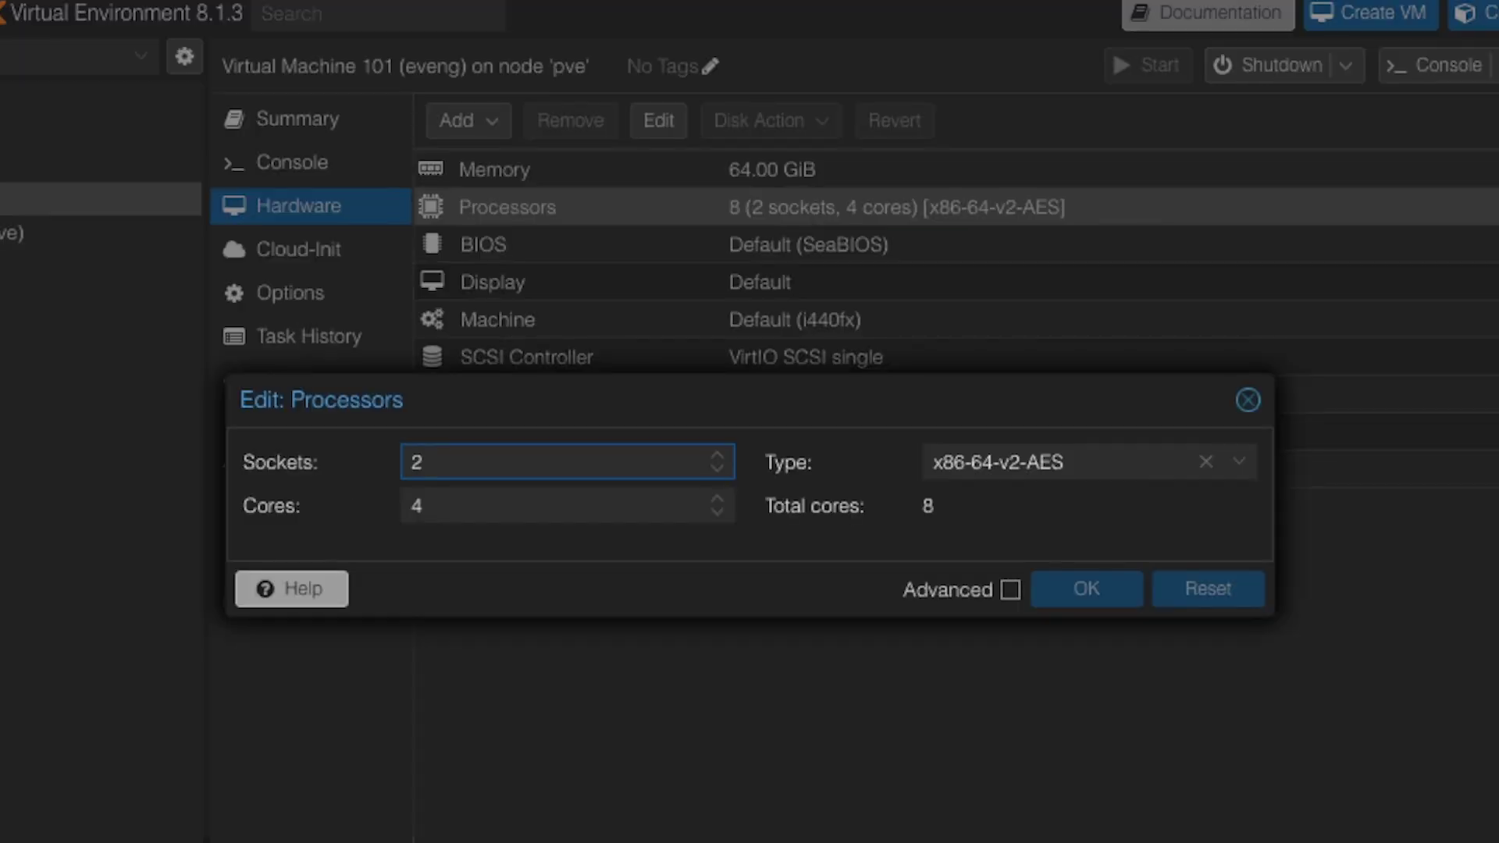
pyautogui.click(1062, 462)
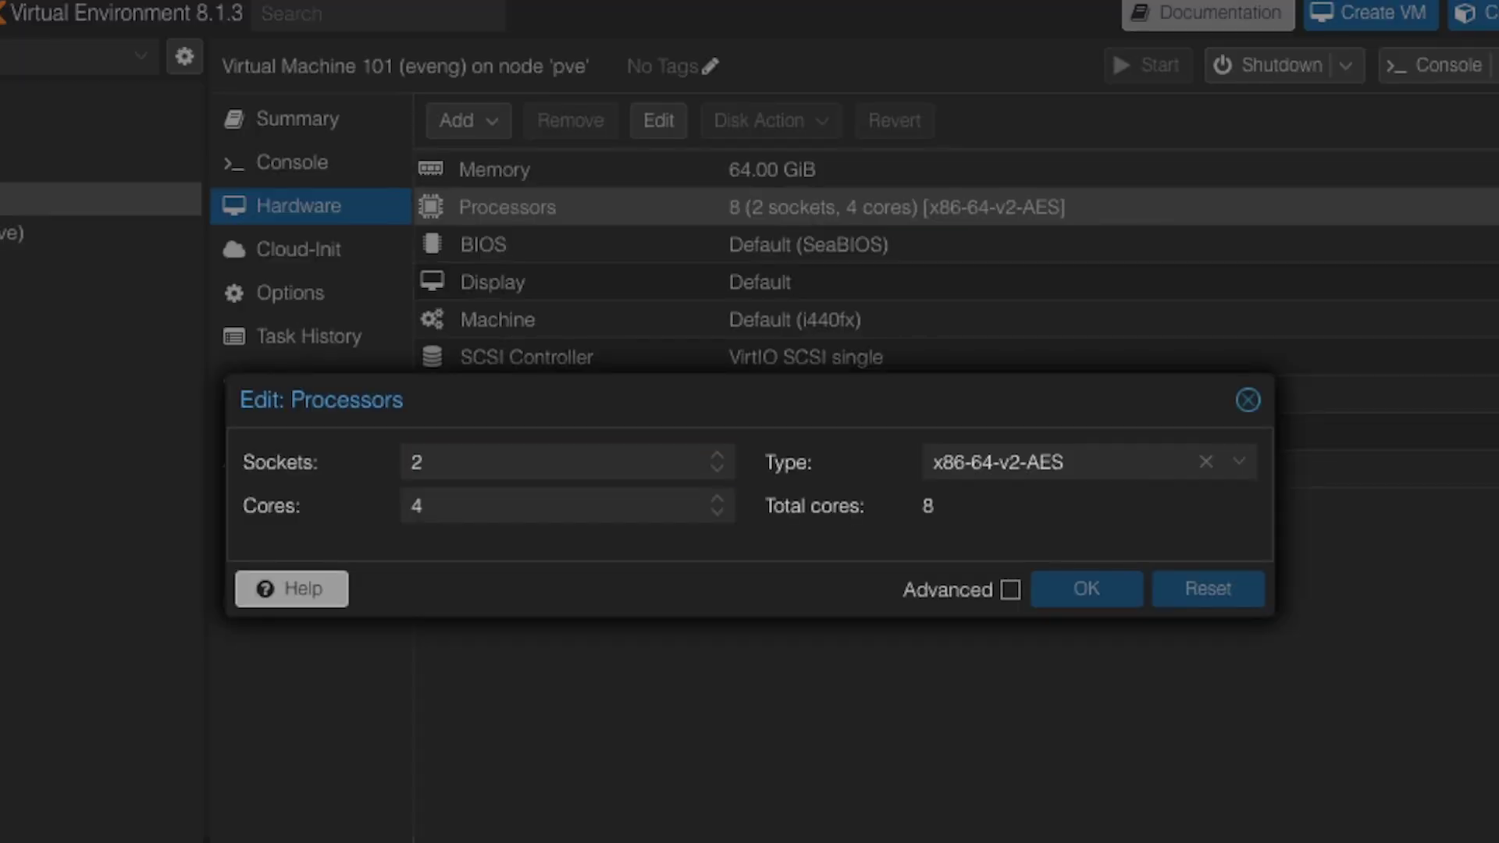
pyautogui.moveTo(1064, 462); pyautogui.dragTo(932, 463)
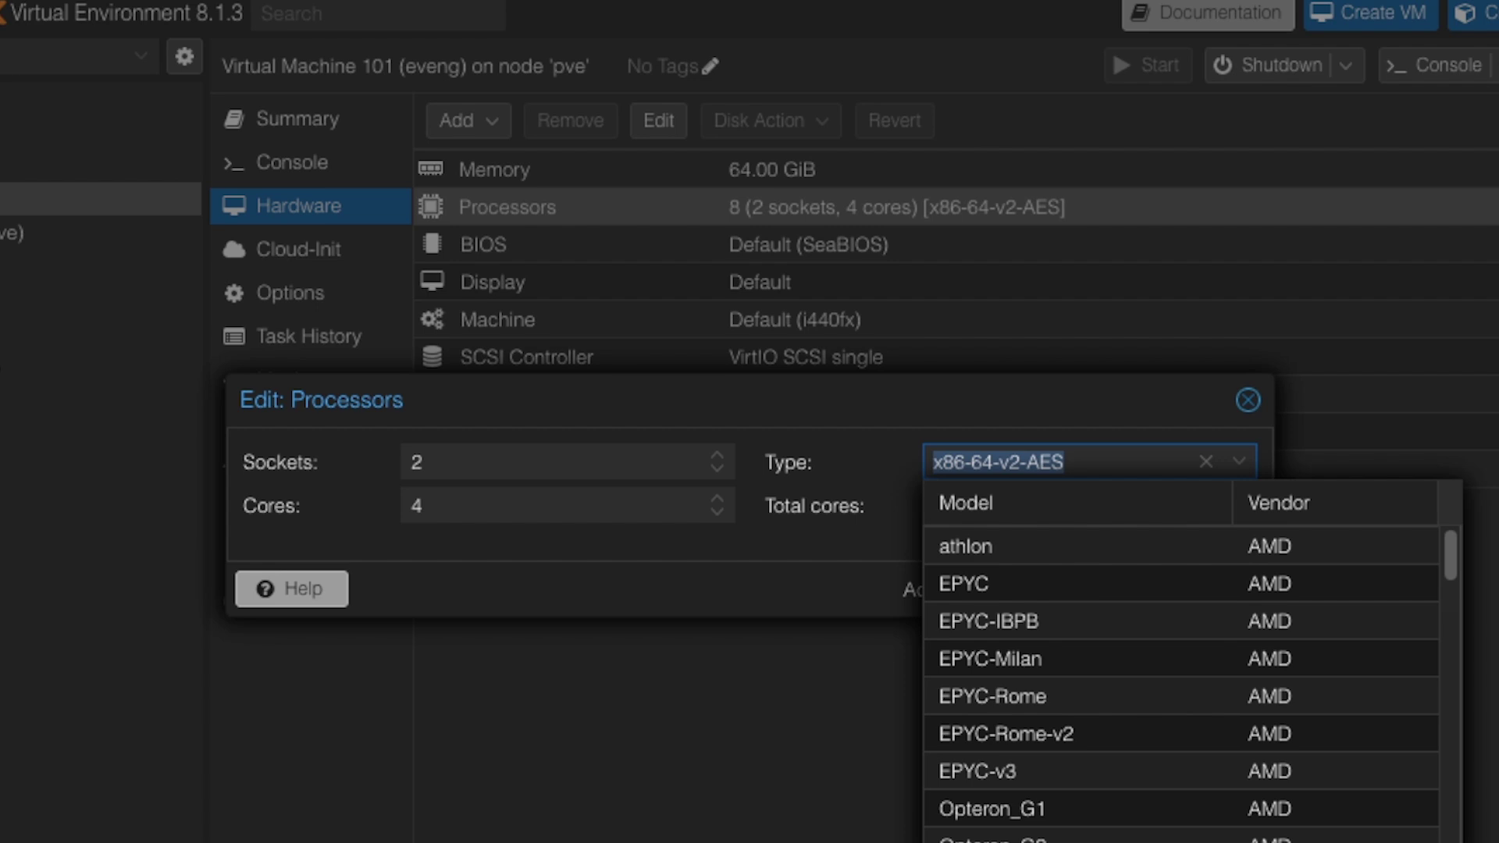
pyautogui.click(437, 463)
pyautogui.click(1062, 462)
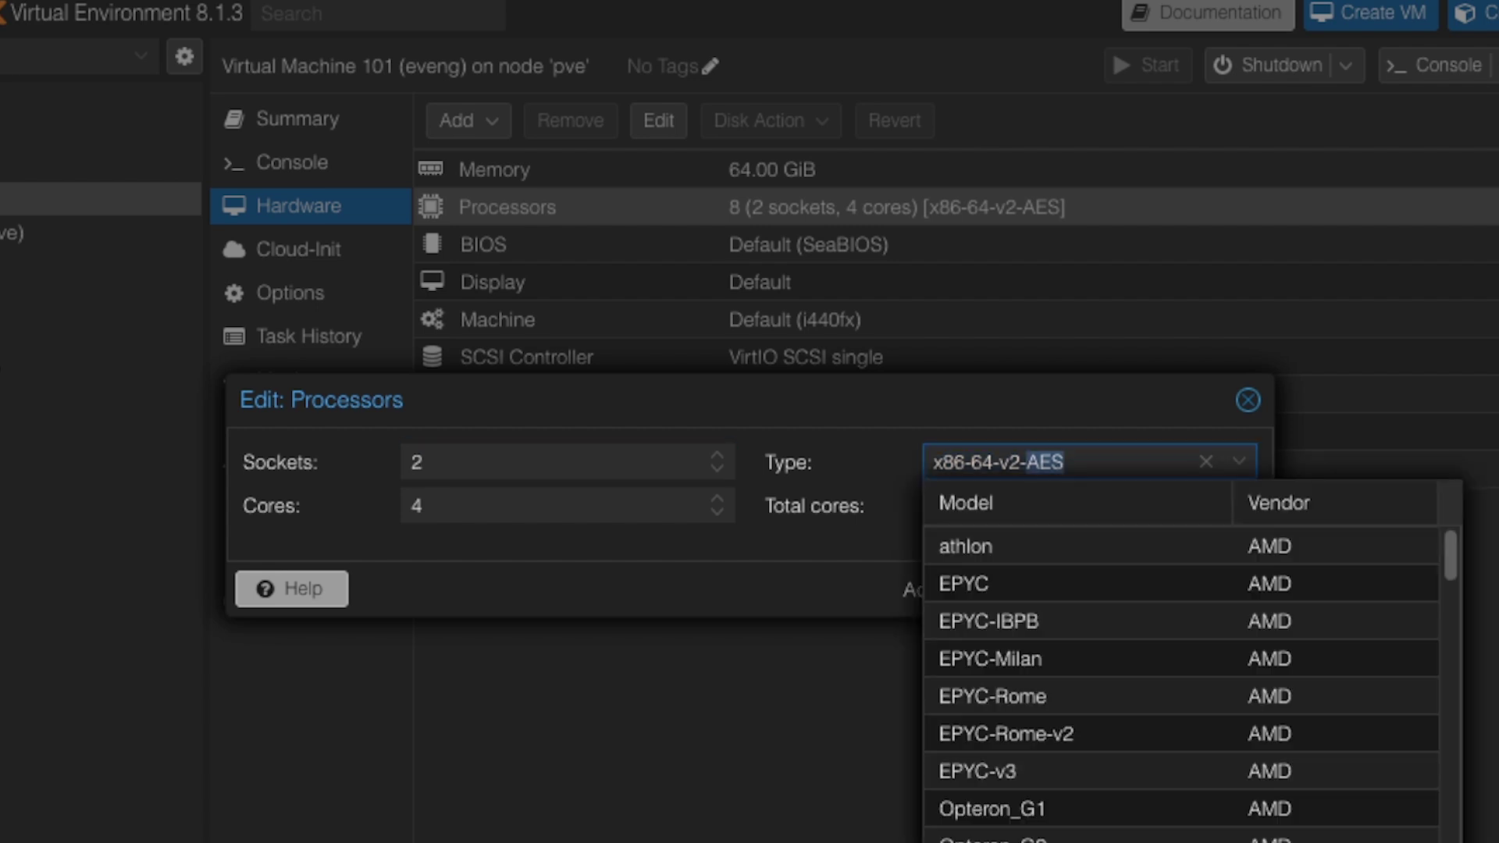
pyautogui.write('host')
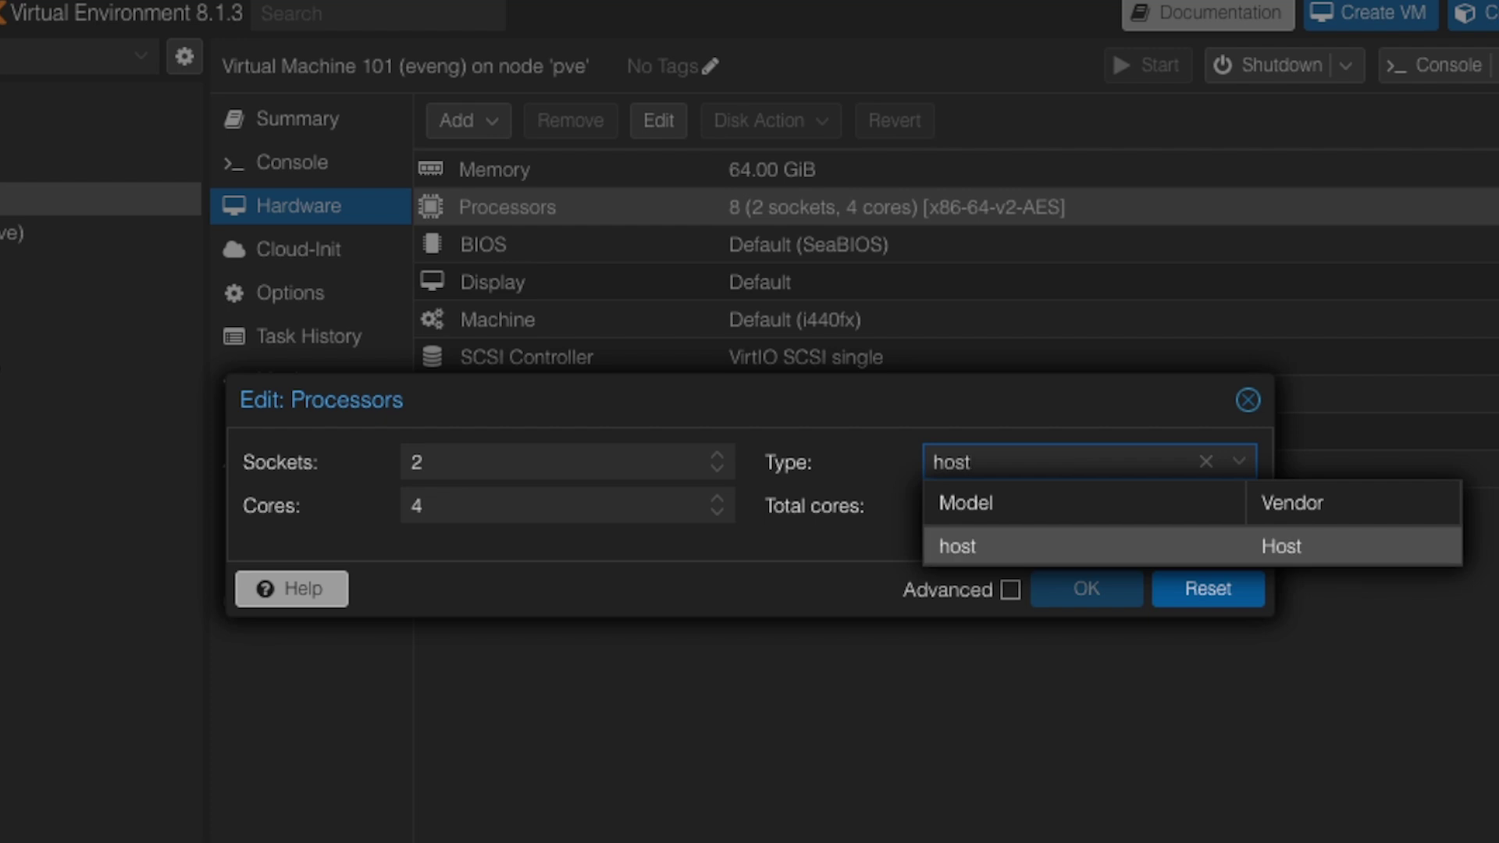
pyautogui.press('Return')
pyautogui.click(1086, 589)
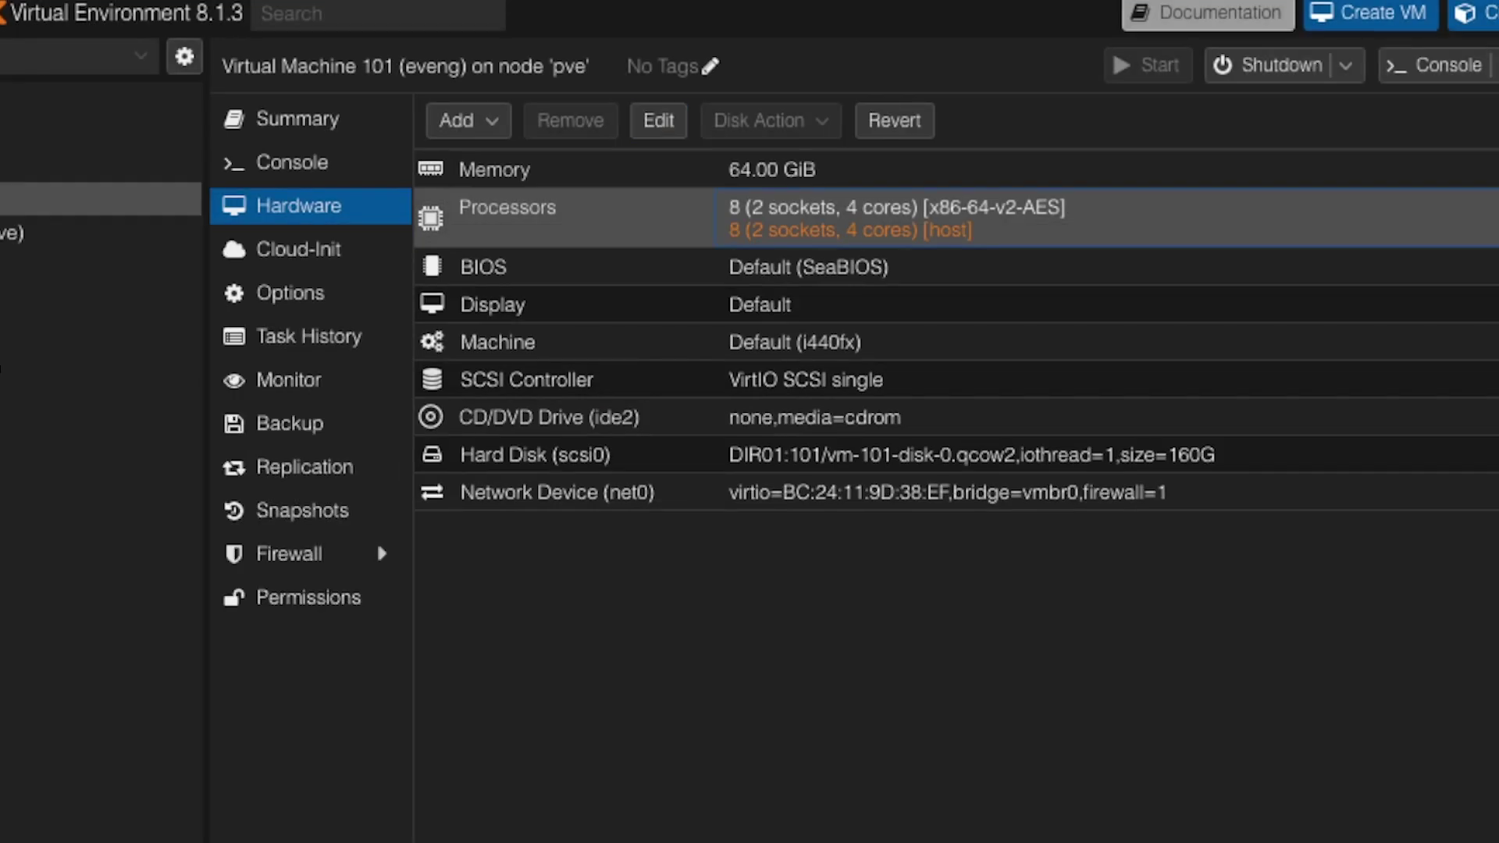
# - Reboot VM 101 from its Console's Shutdown menu and confirm with Yes
pyautogui.click(292, 163)
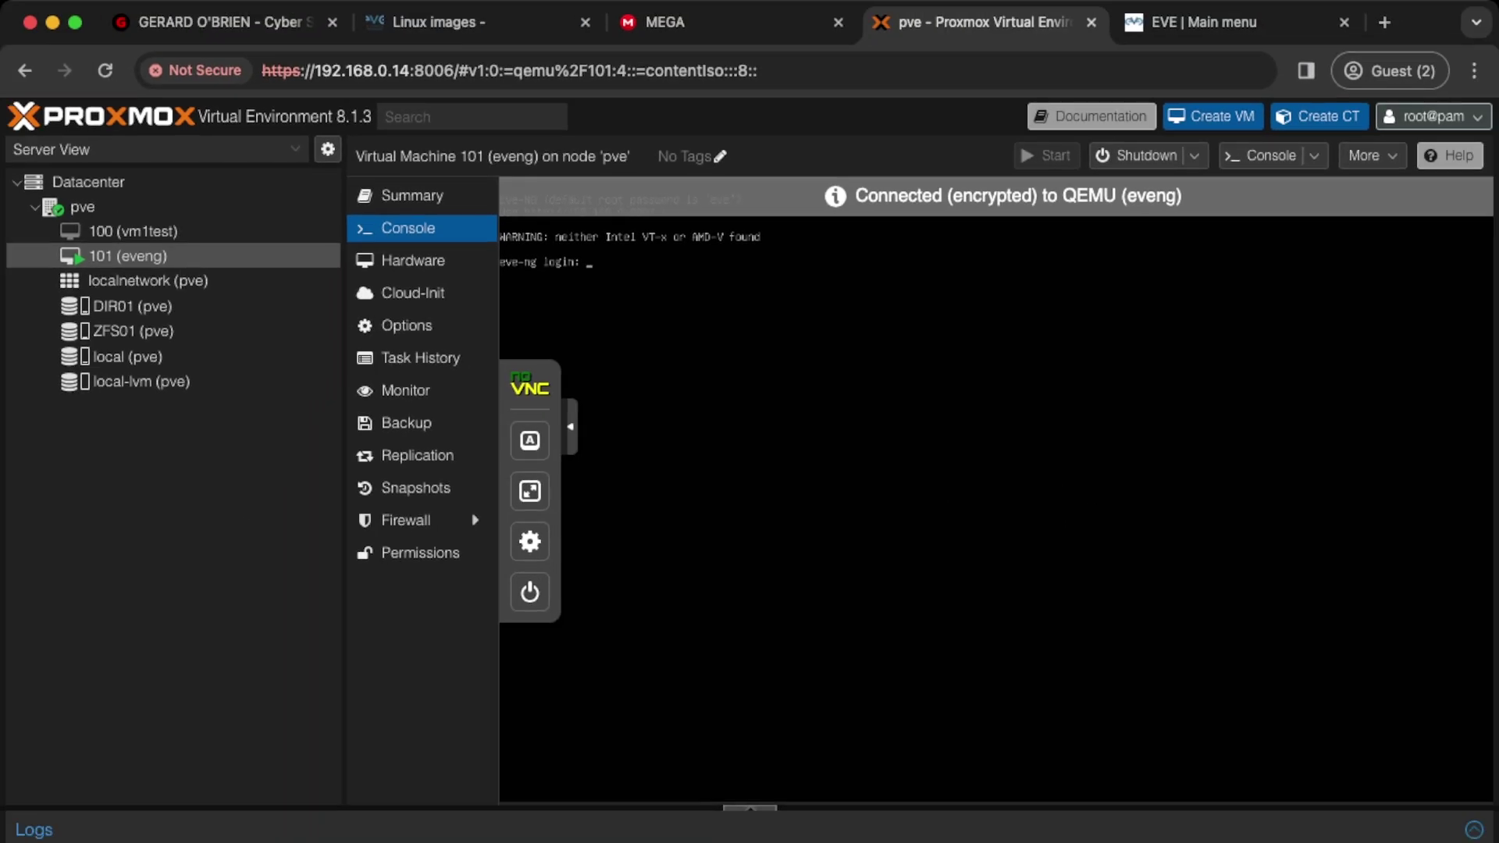
pyautogui.click(1194, 155)
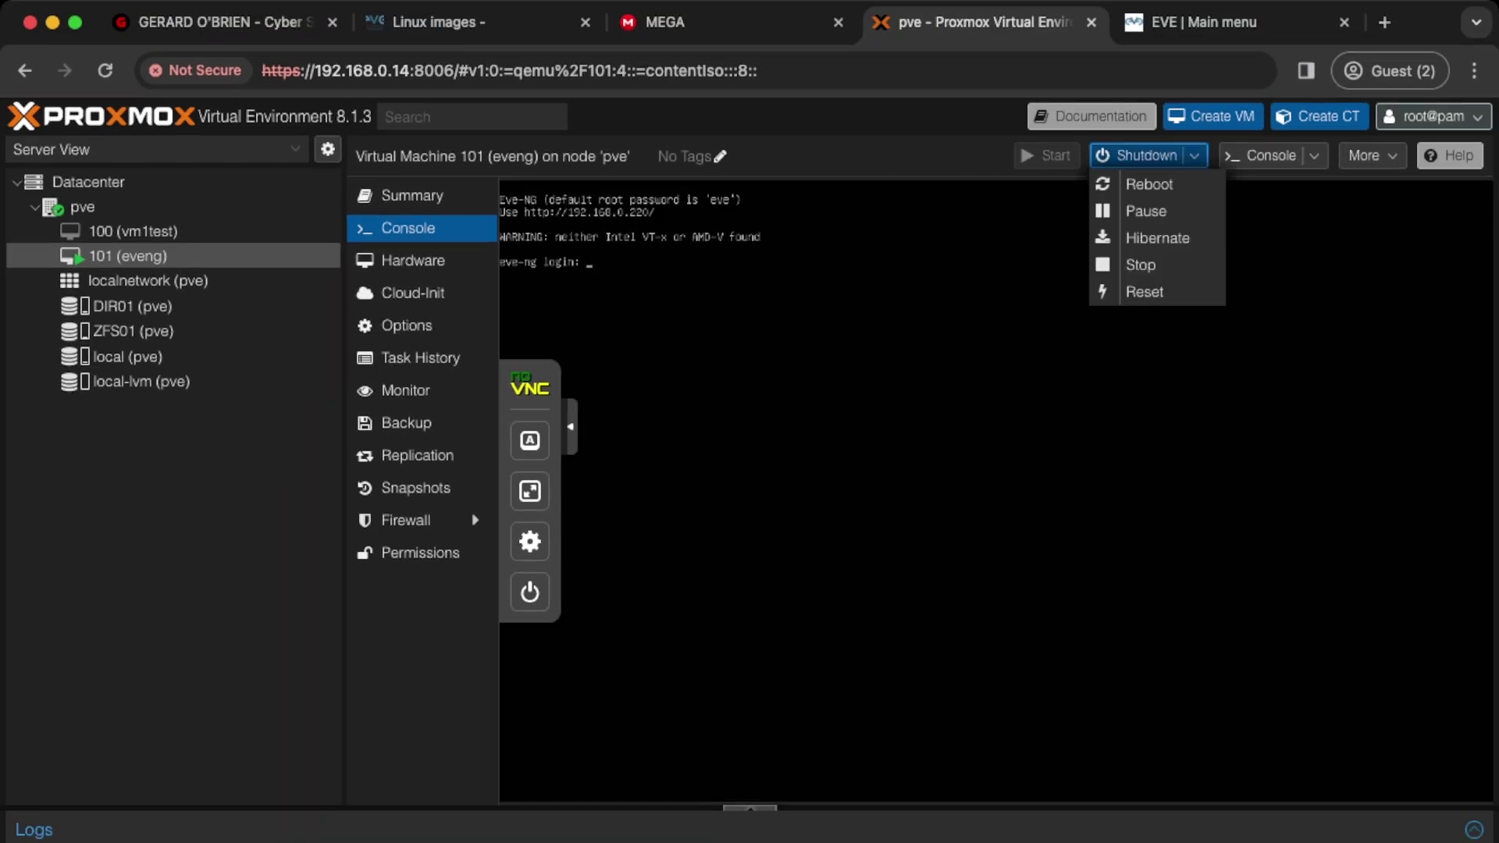
pyautogui.click(1193, 155)
pyautogui.click(1194, 155)
pyautogui.click(1148, 184)
pyautogui.click(703, 522)
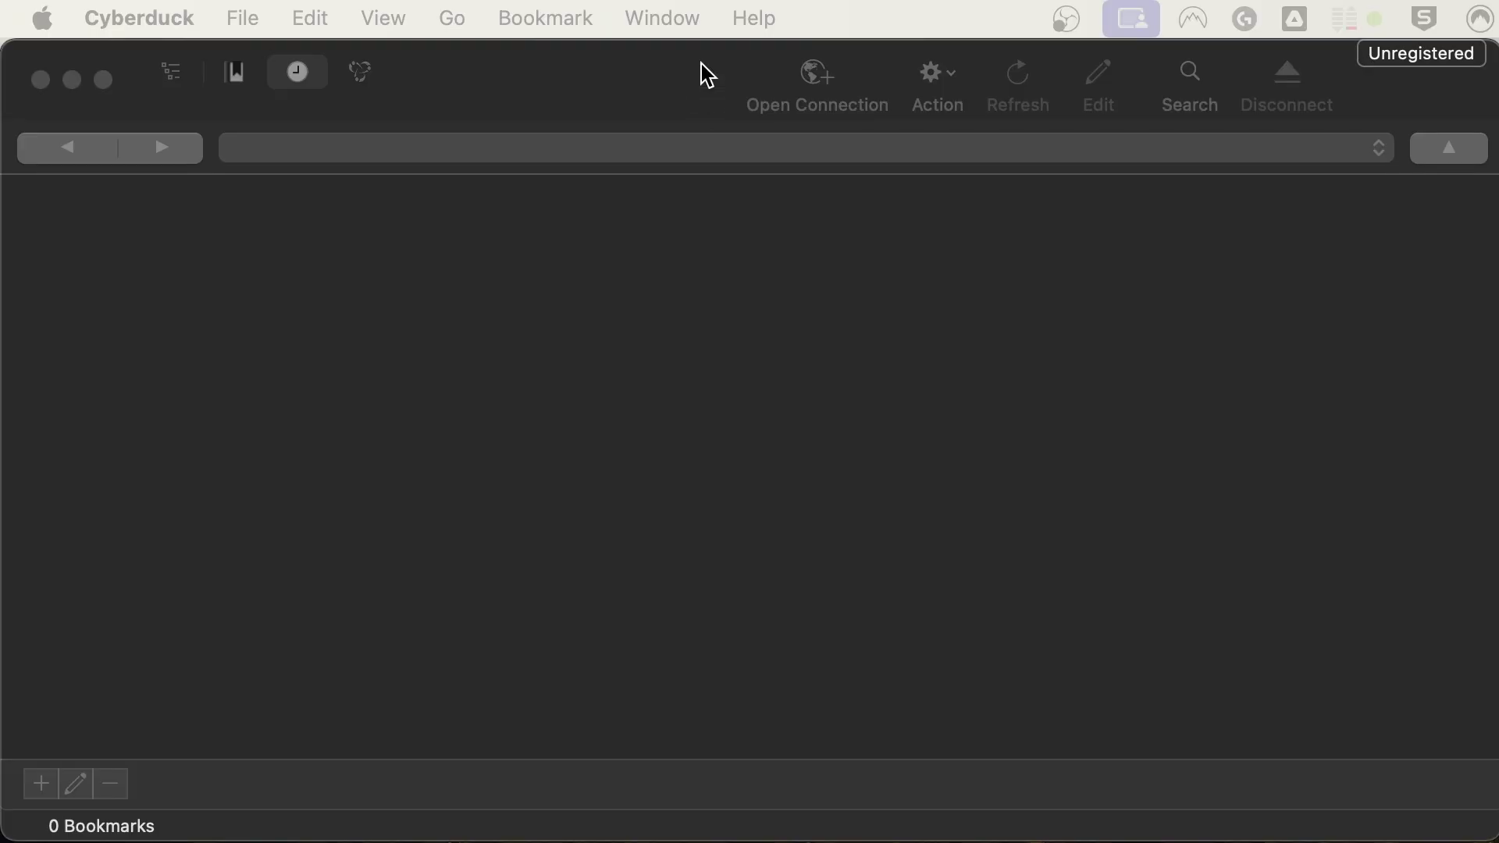
# - Open an SFTP connection to 192.168.0.220 as root with the account password, always trusting the host fingerprint
pyautogui.click(708, 221)
pyautogui.click(833, 80)
pyautogui.click(1015, 250)
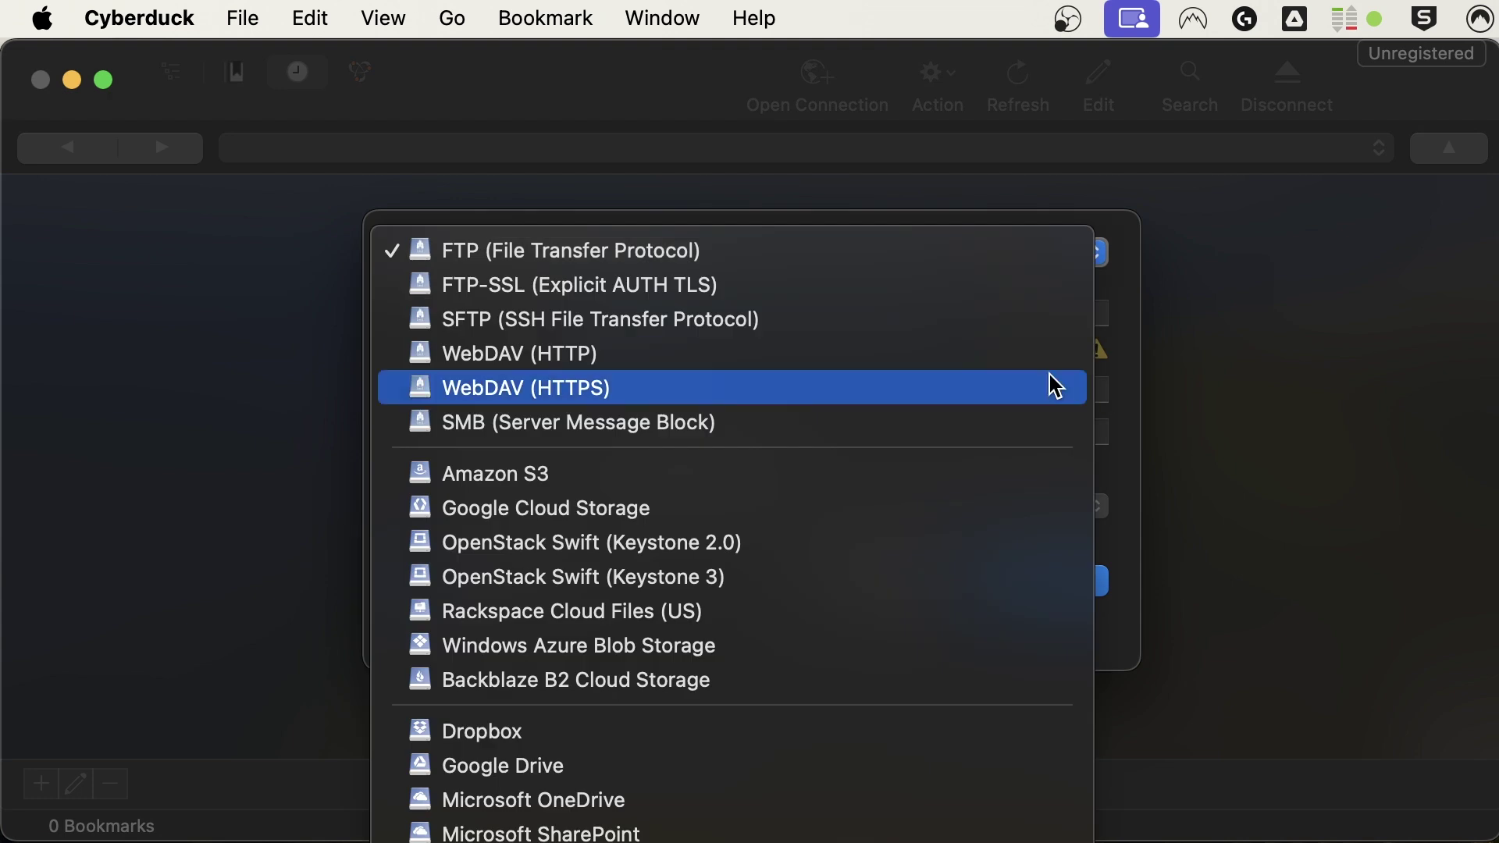
pyautogui.click(672, 323)
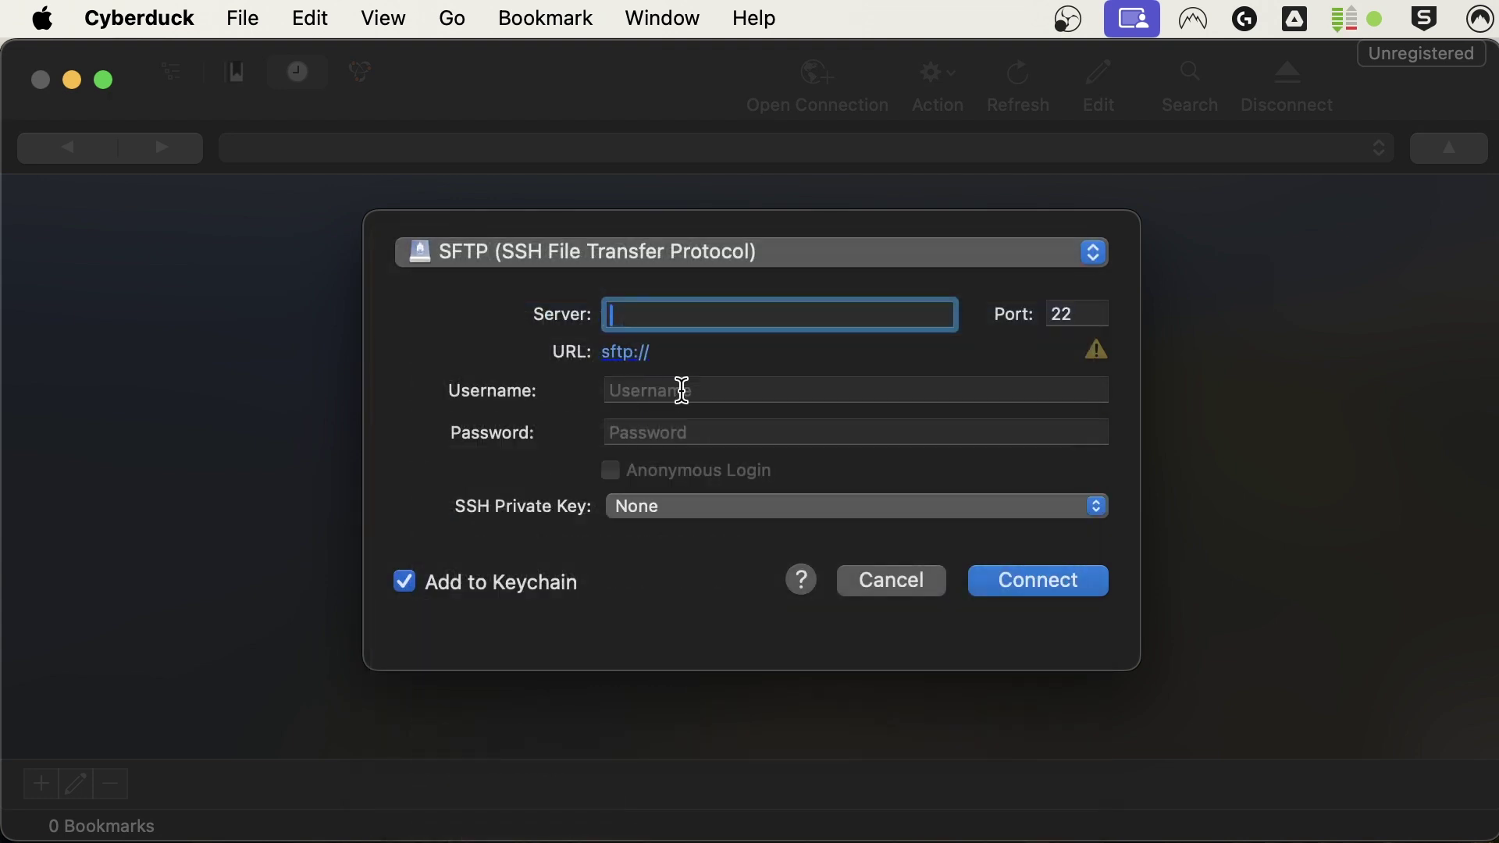
pyautogui.write('192.168')
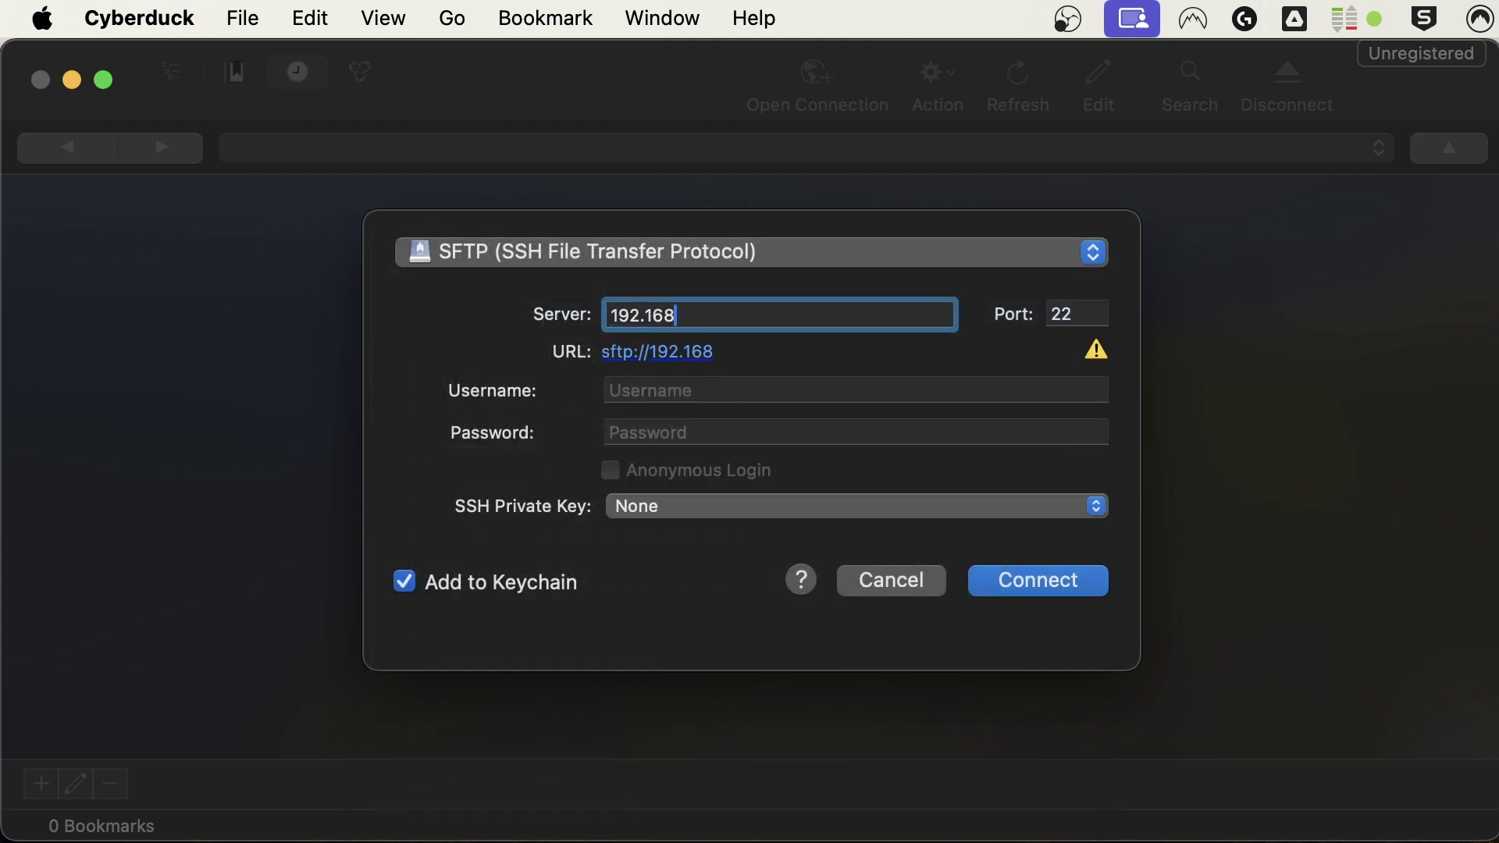
pyautogui.write('.0.220')
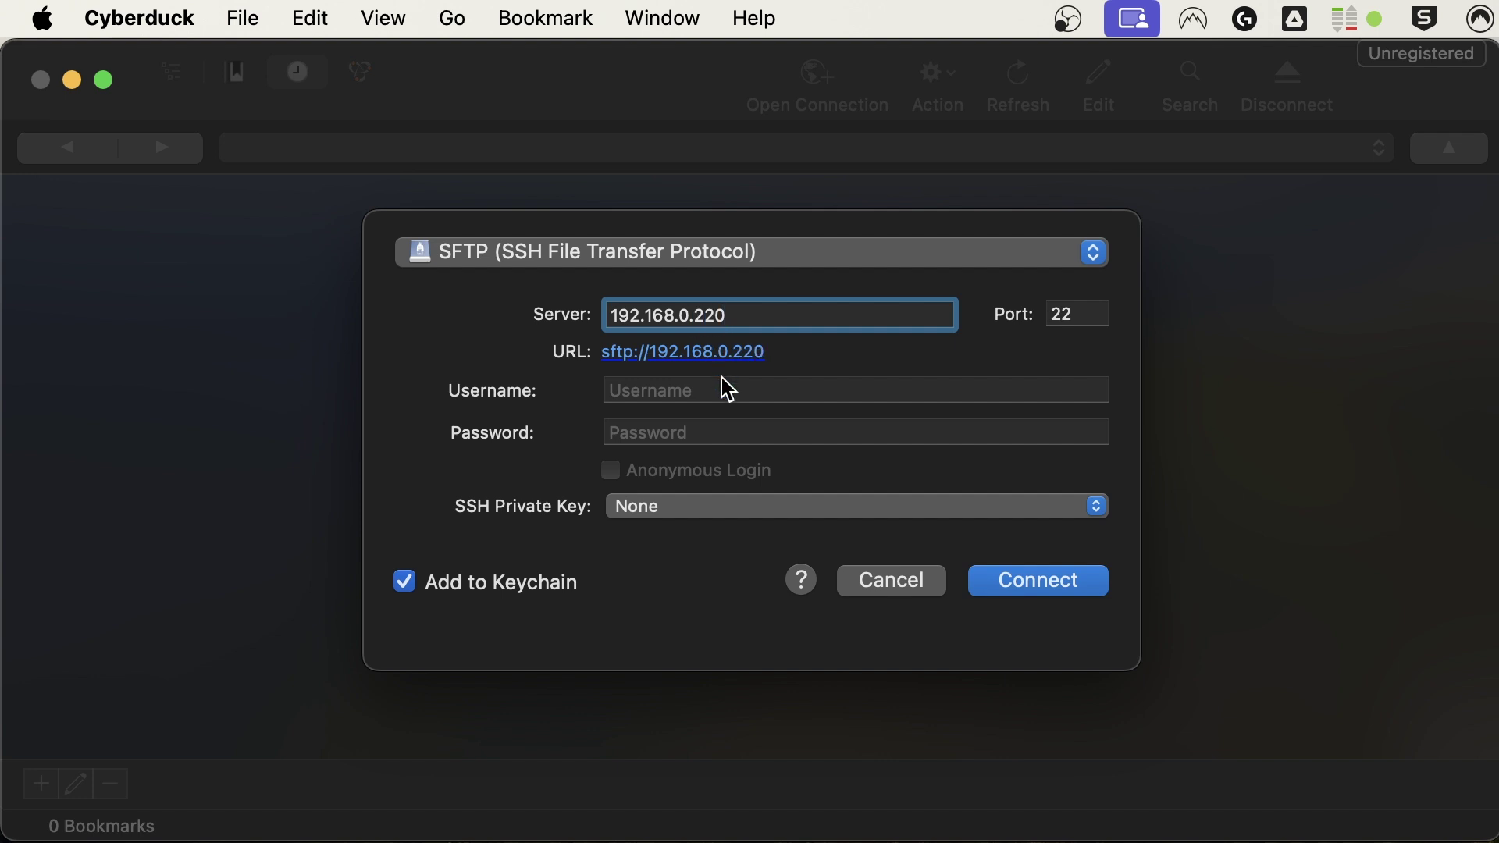
pyautogui.click(726, 389)
pyautogui.write('root')
pyautogui.press('Tab')
pyautogui.write('•••')
pyautogui.click(1053, 587)
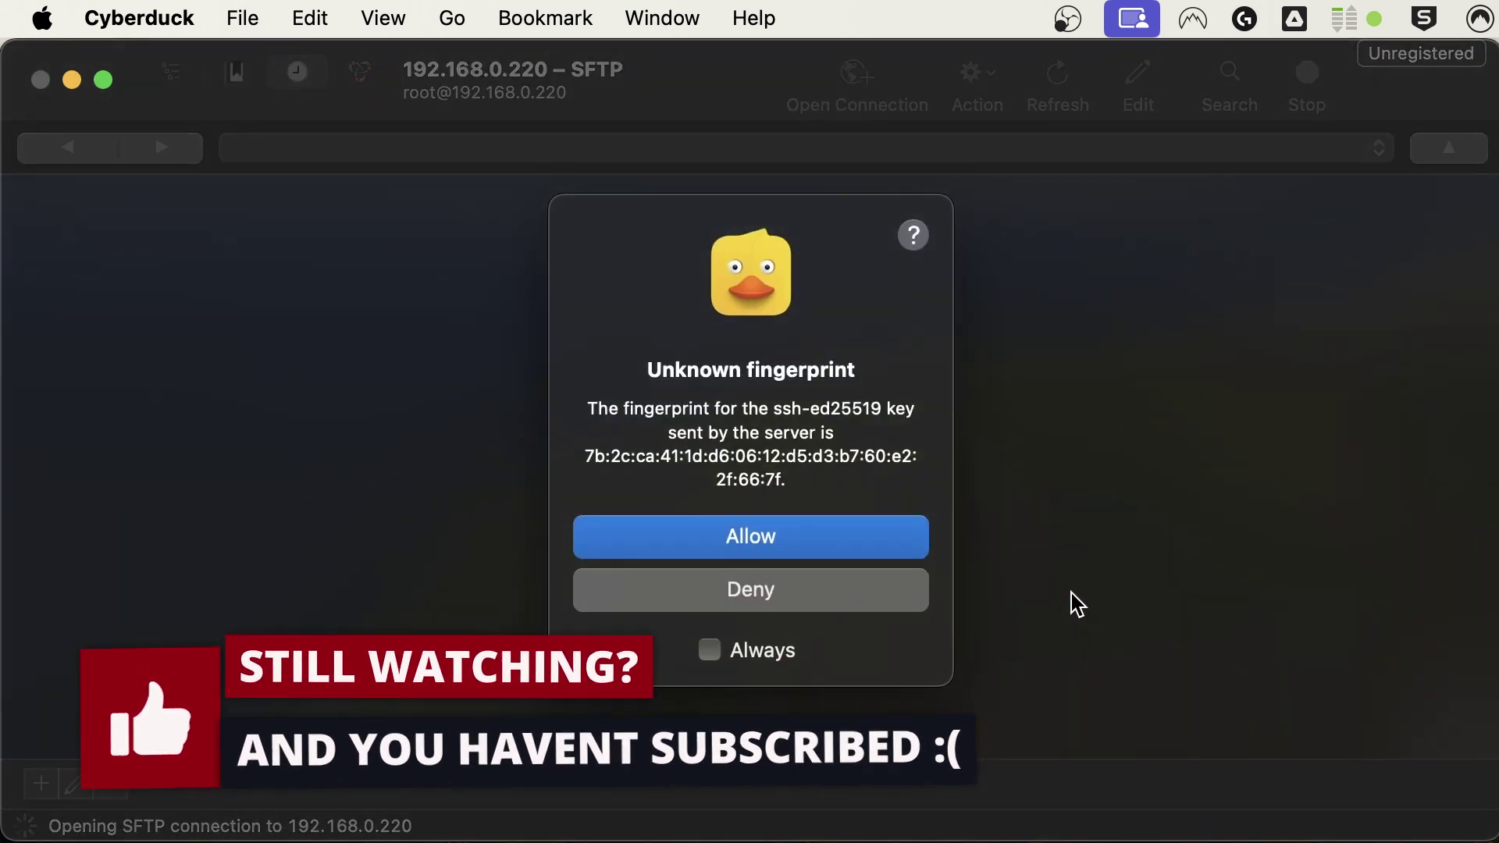
pyautogui.click(712, 651)
pyautogui.click(787, 540)
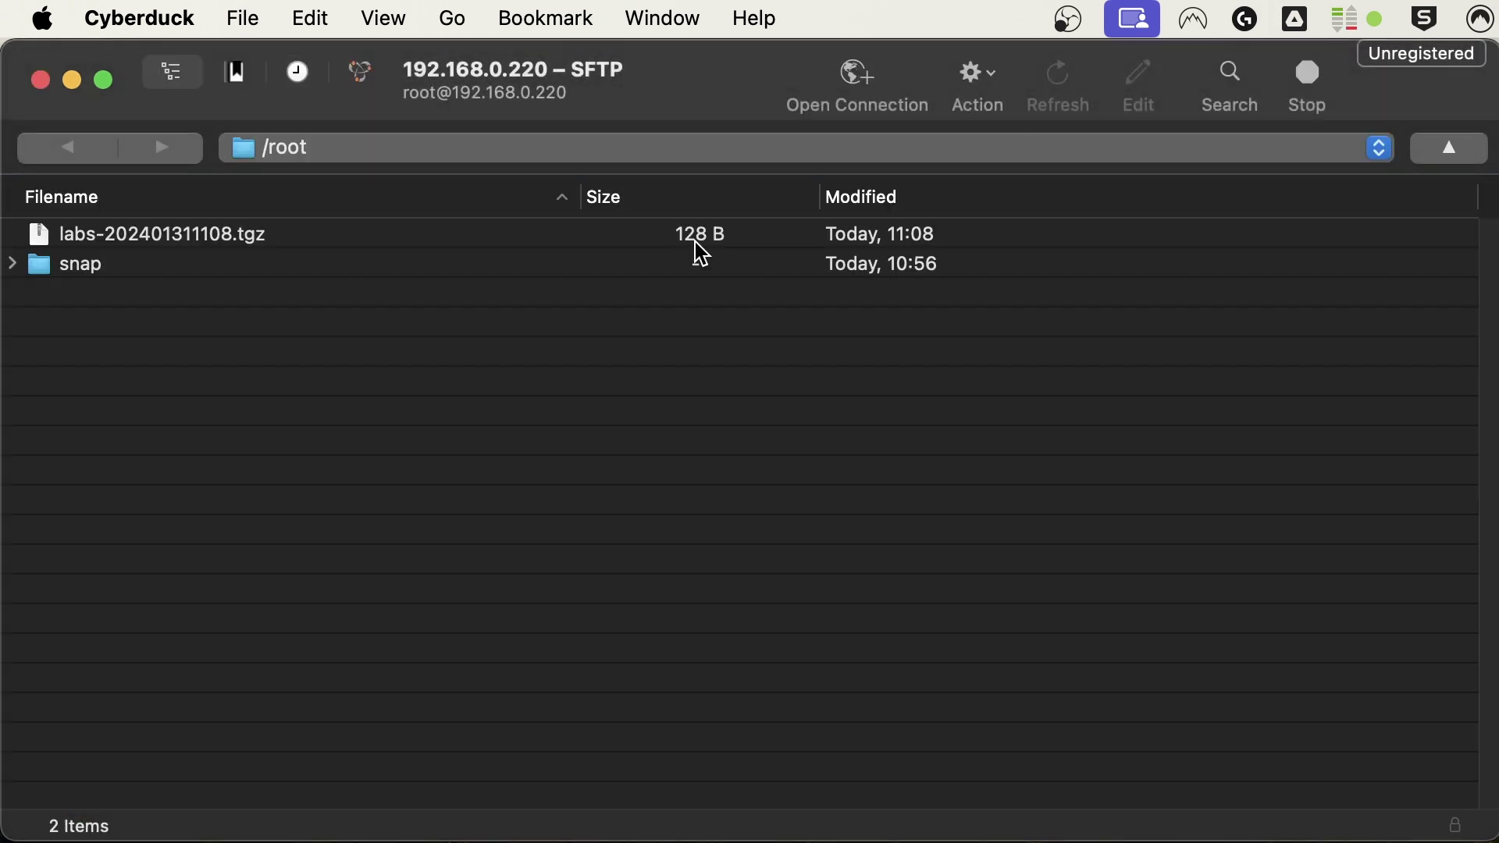
# - Browse from the / root through opt, unetlab and addons into qemu, then switch to the local Downloads window
pyautogui.click(322, 156)
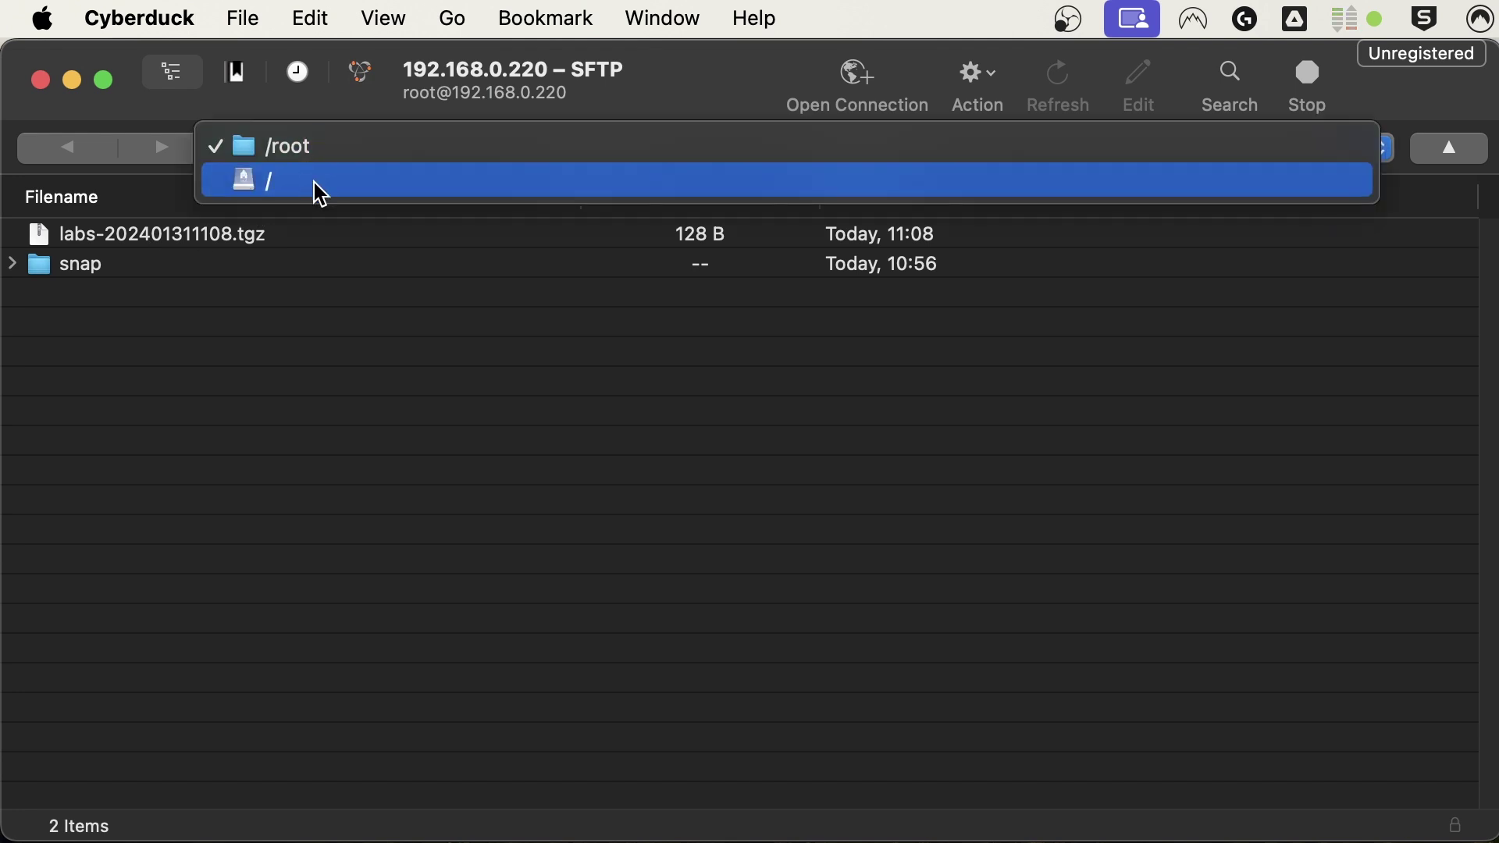
pyautogui.click(293, 182)
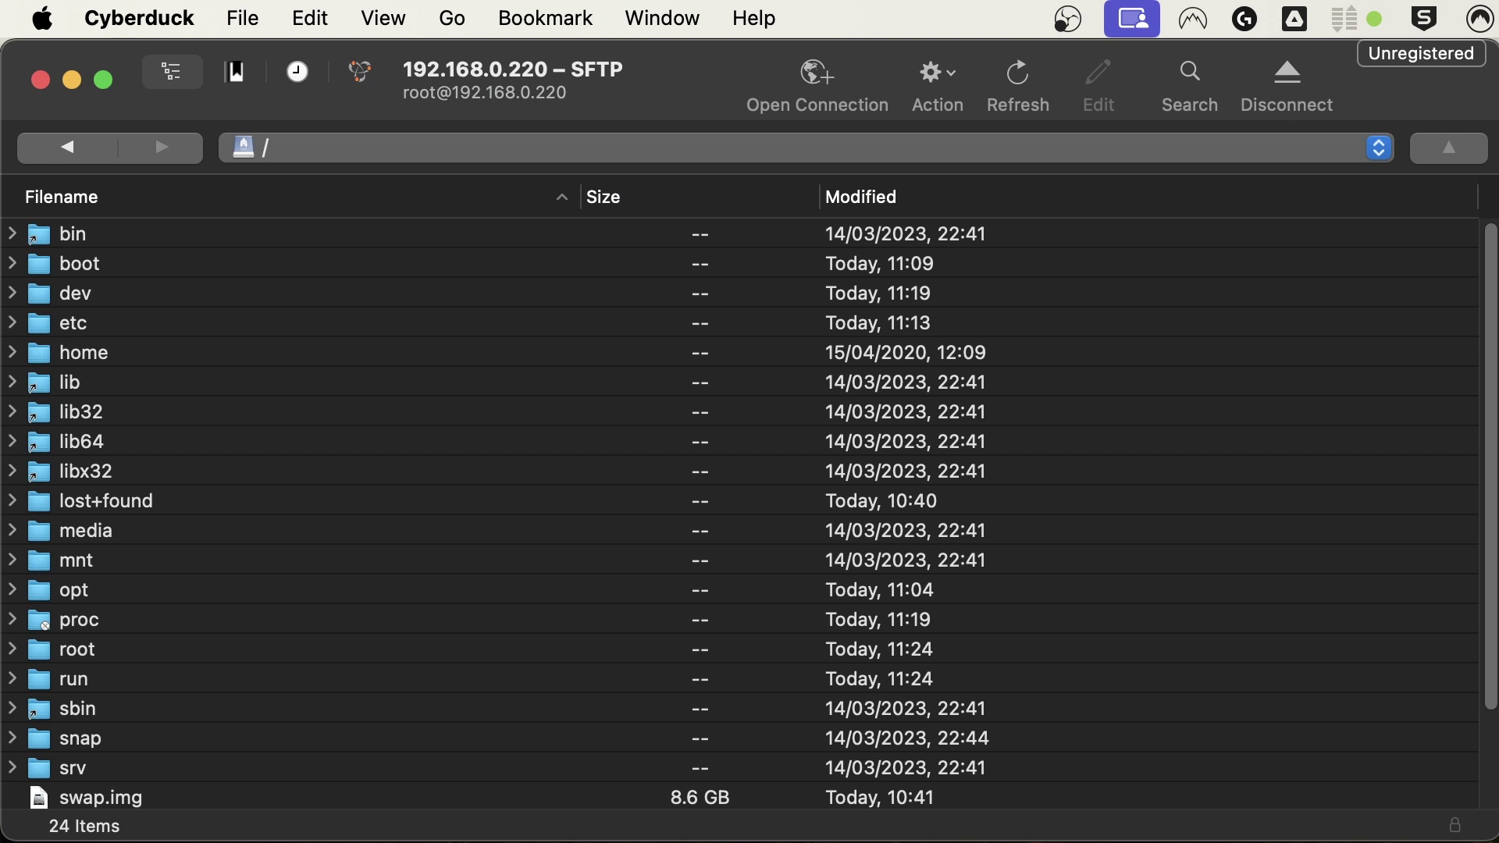
pyautogui.scroll(-3, 136, 551)
pyautogui.doubleClick(70, 511)
pyautogui.doubleClick(92, 616)
pyautogui.doubleClick(113, 238)
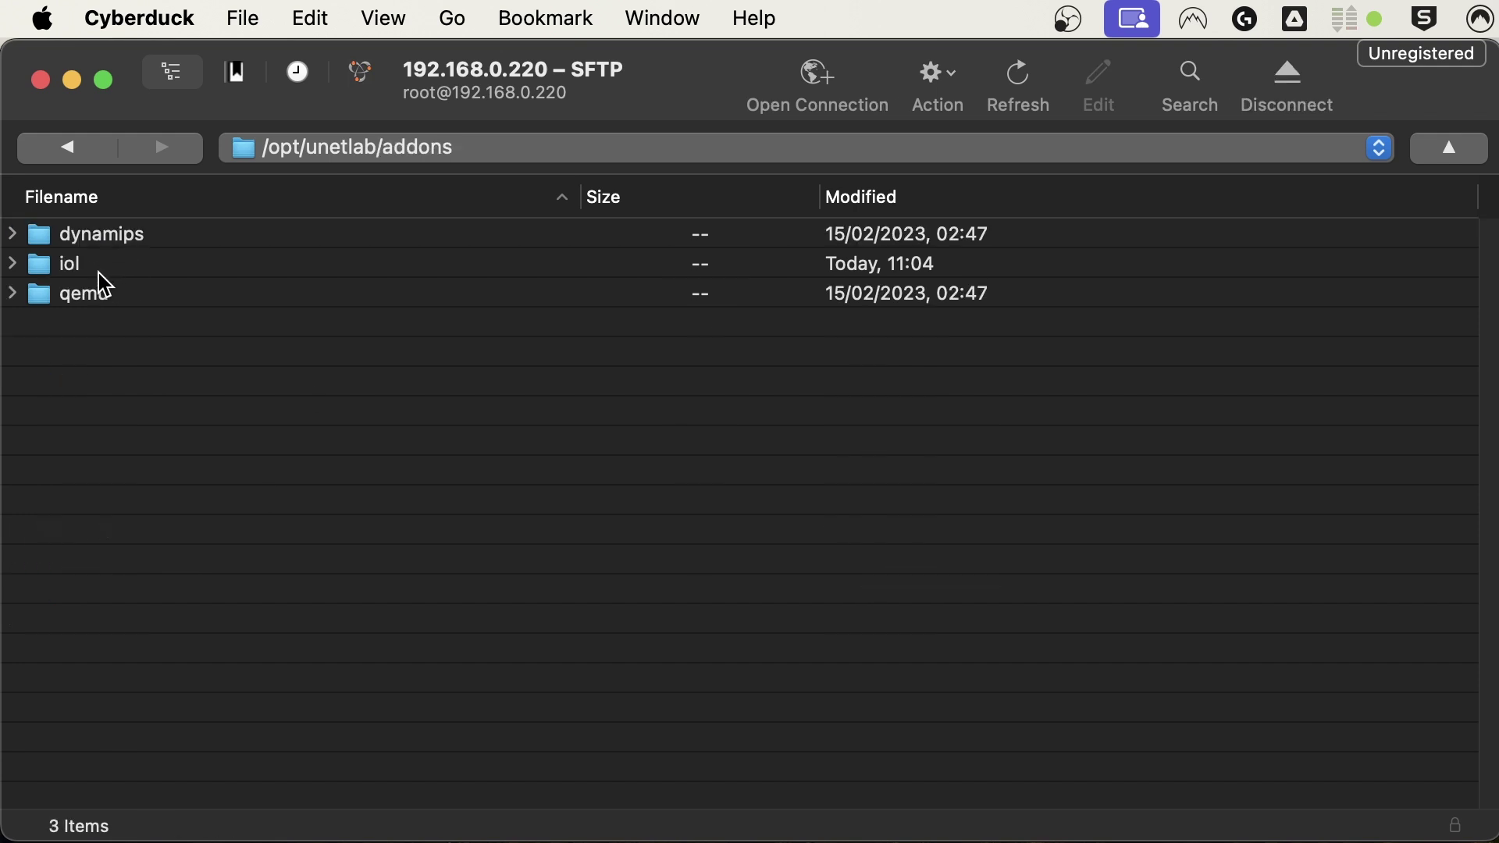
pyautogui.doubleClick(82, 298)
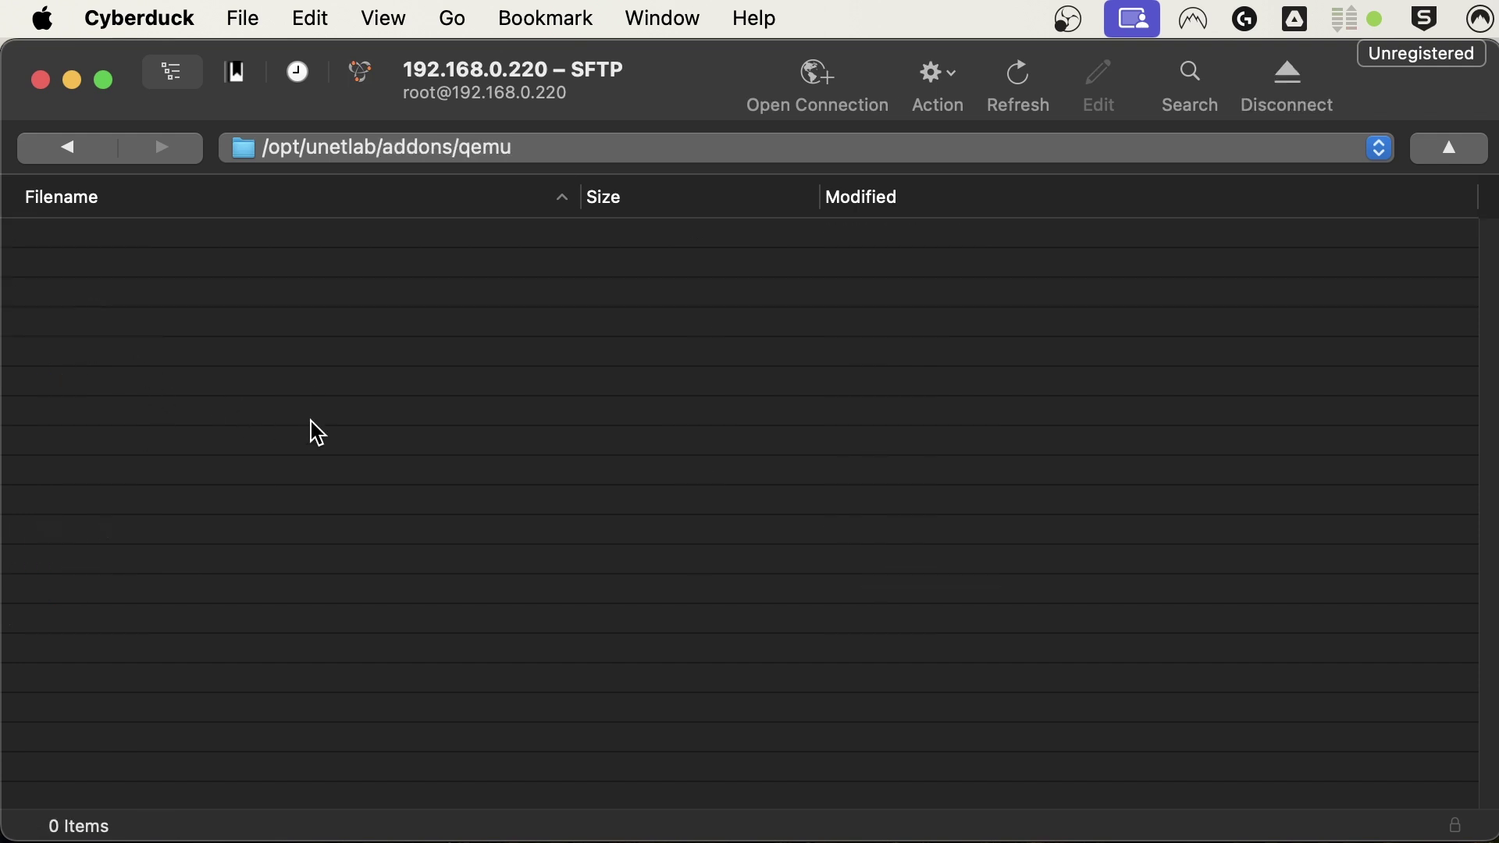
pyautogui.press('super+Tab')
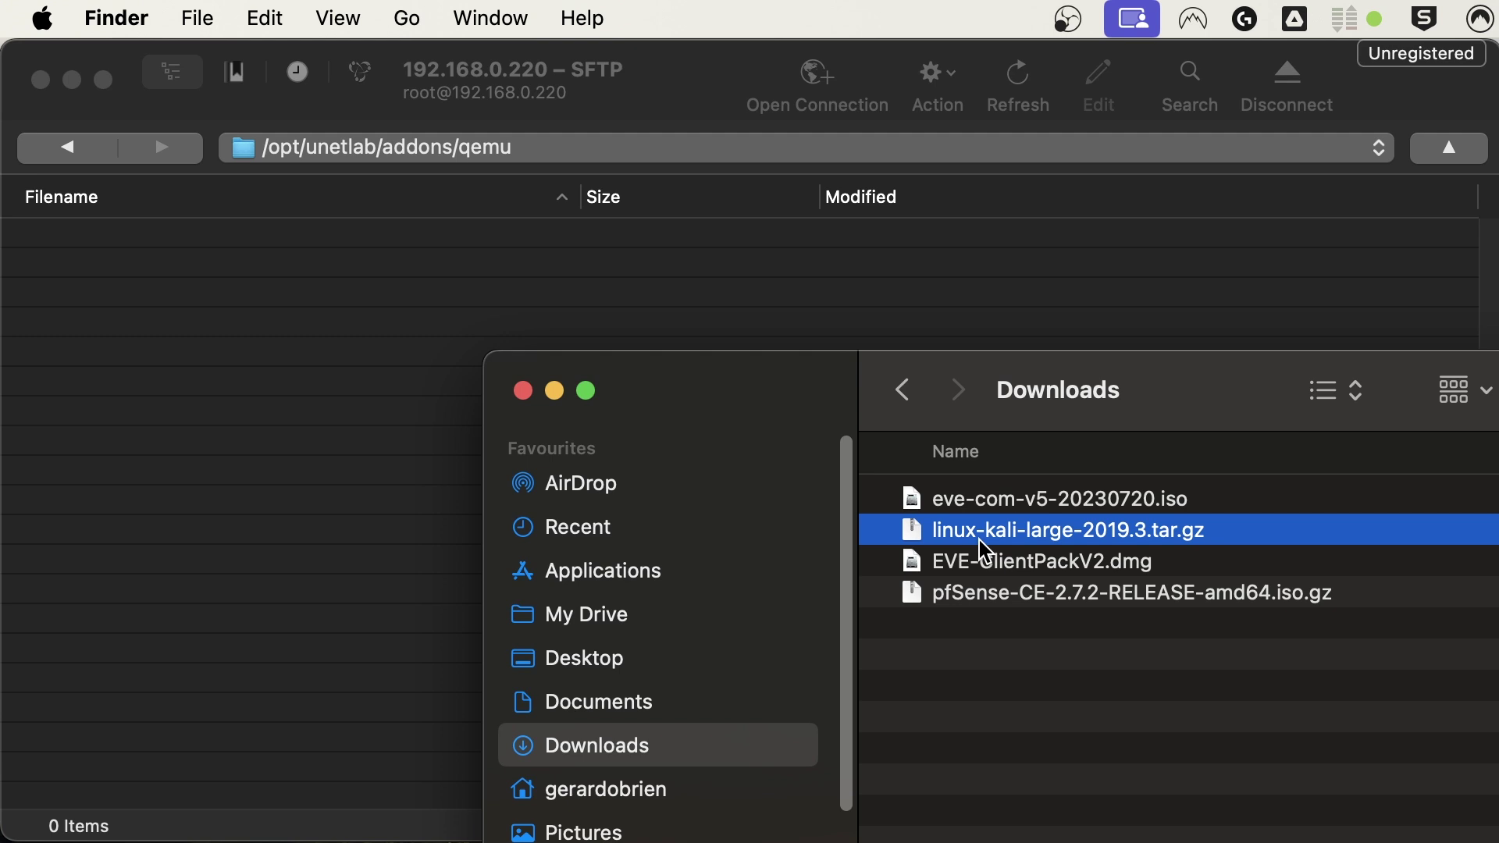
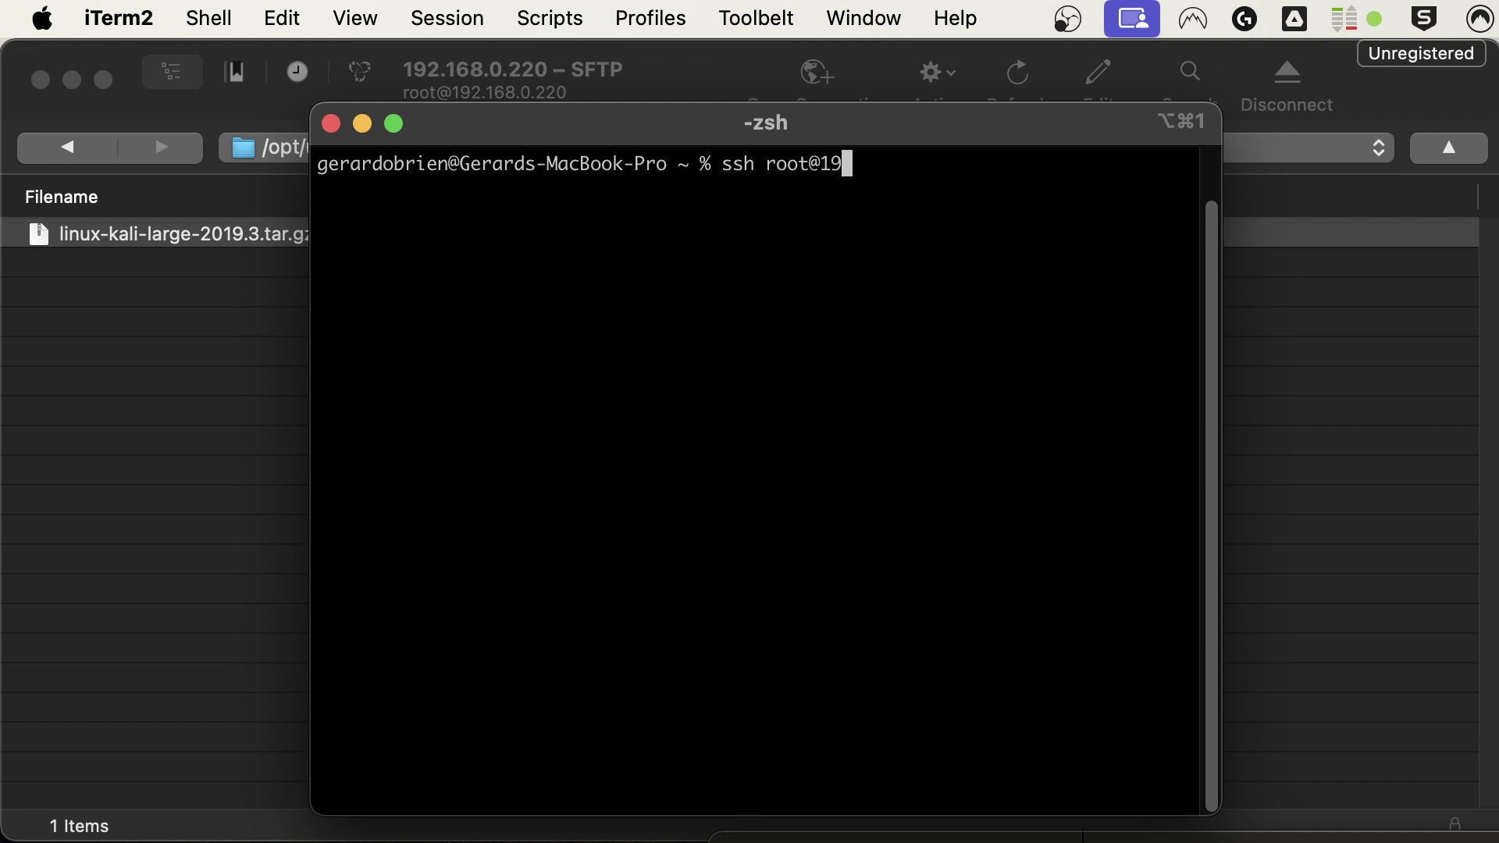
pyautogui.write('20')
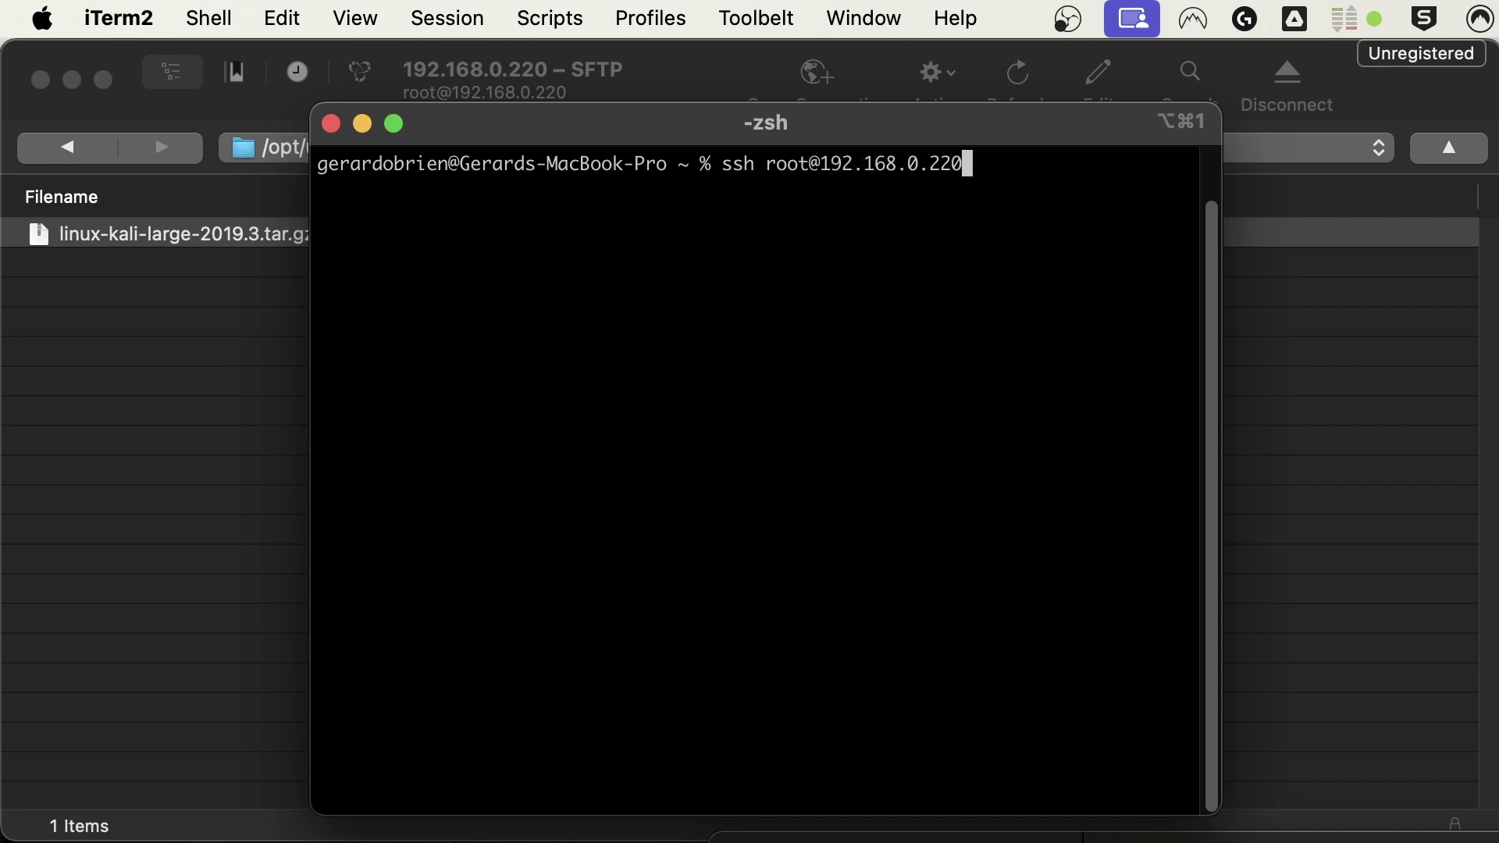
pyautogui.press('Return')
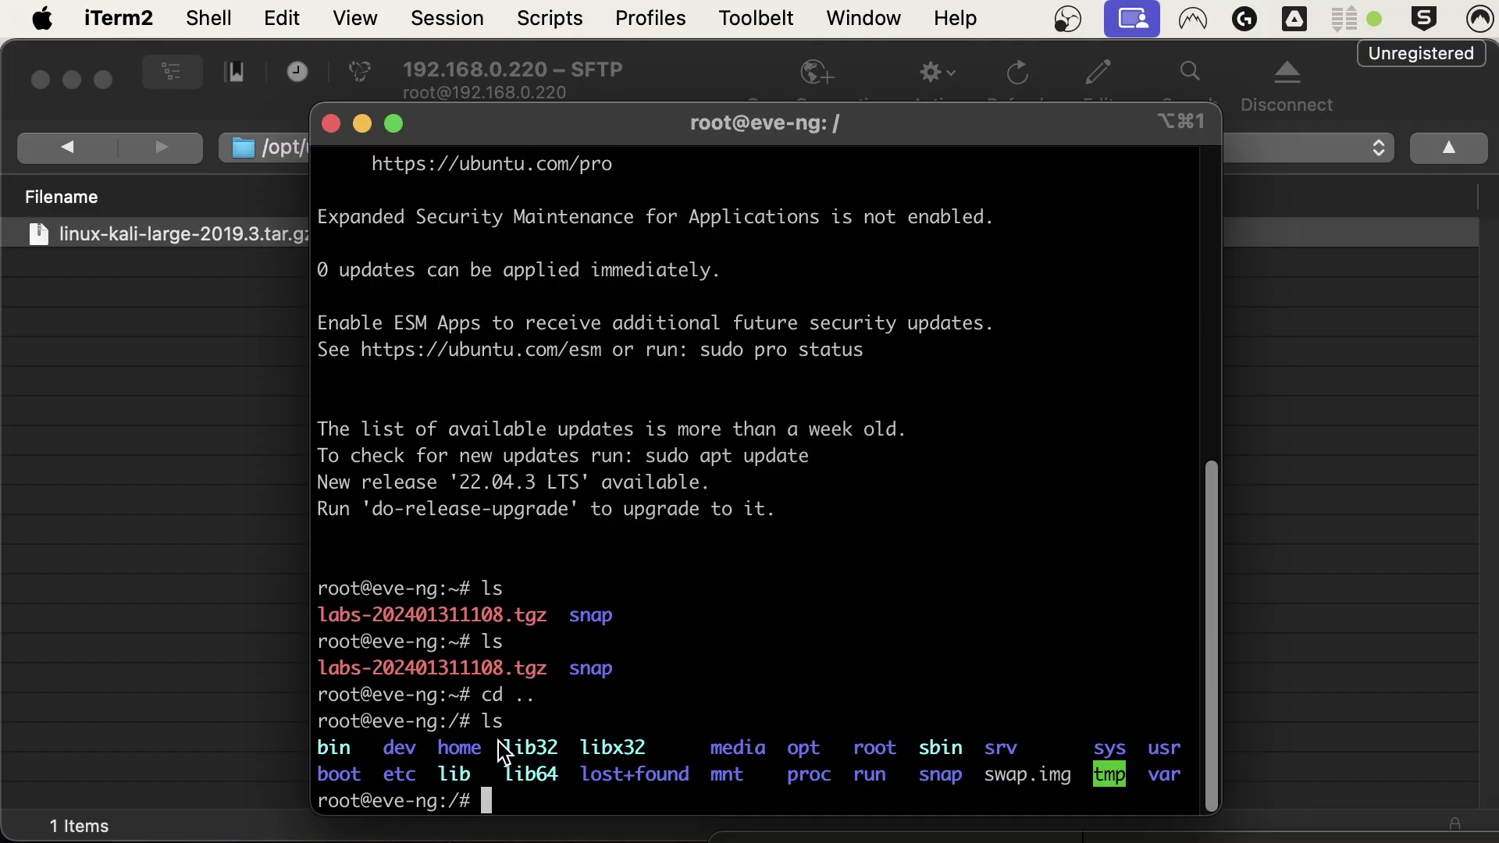
# - In /opt/unetlab/addons/qemu/, extract the Kali archive with tar xzvf and list the result
pyautogui.write('cd /opt/unetlab/addons/q')
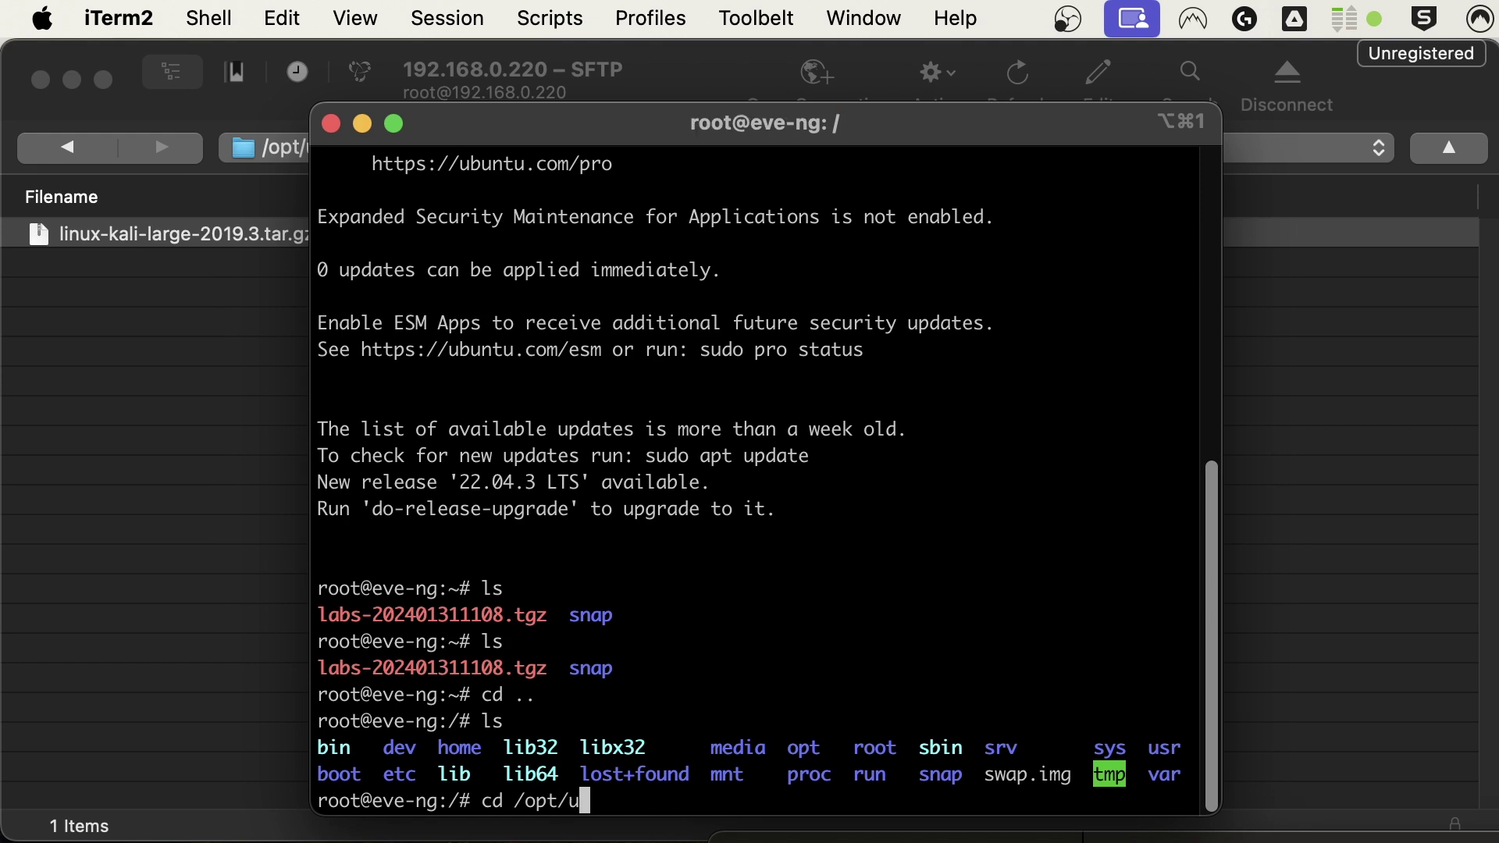
pyautogui.write('emu/')
pyautogui.press('Return')
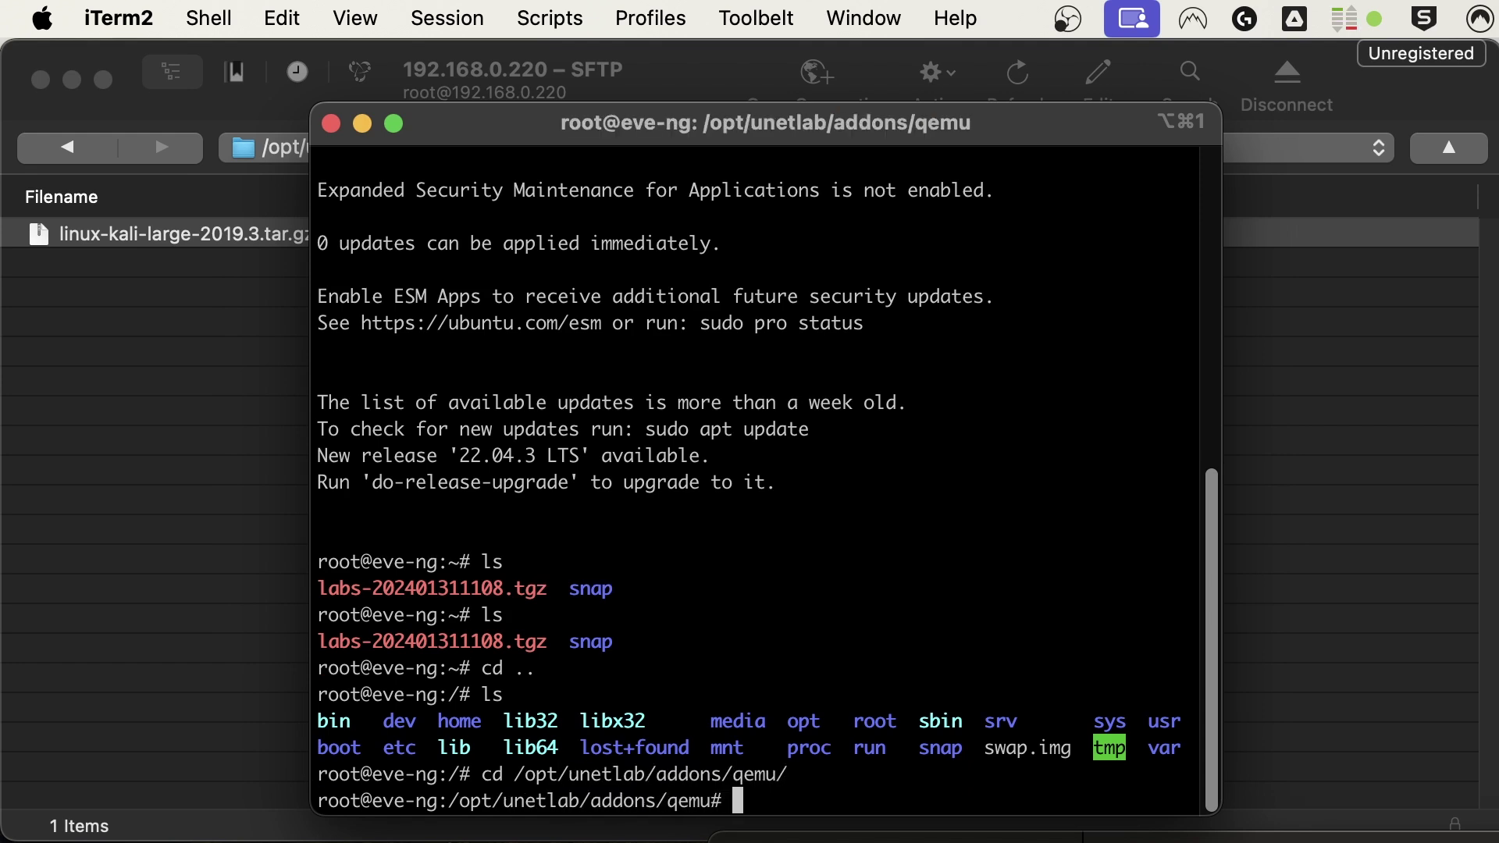
pyautogui.write('ls')
pyautogui.press('Return')
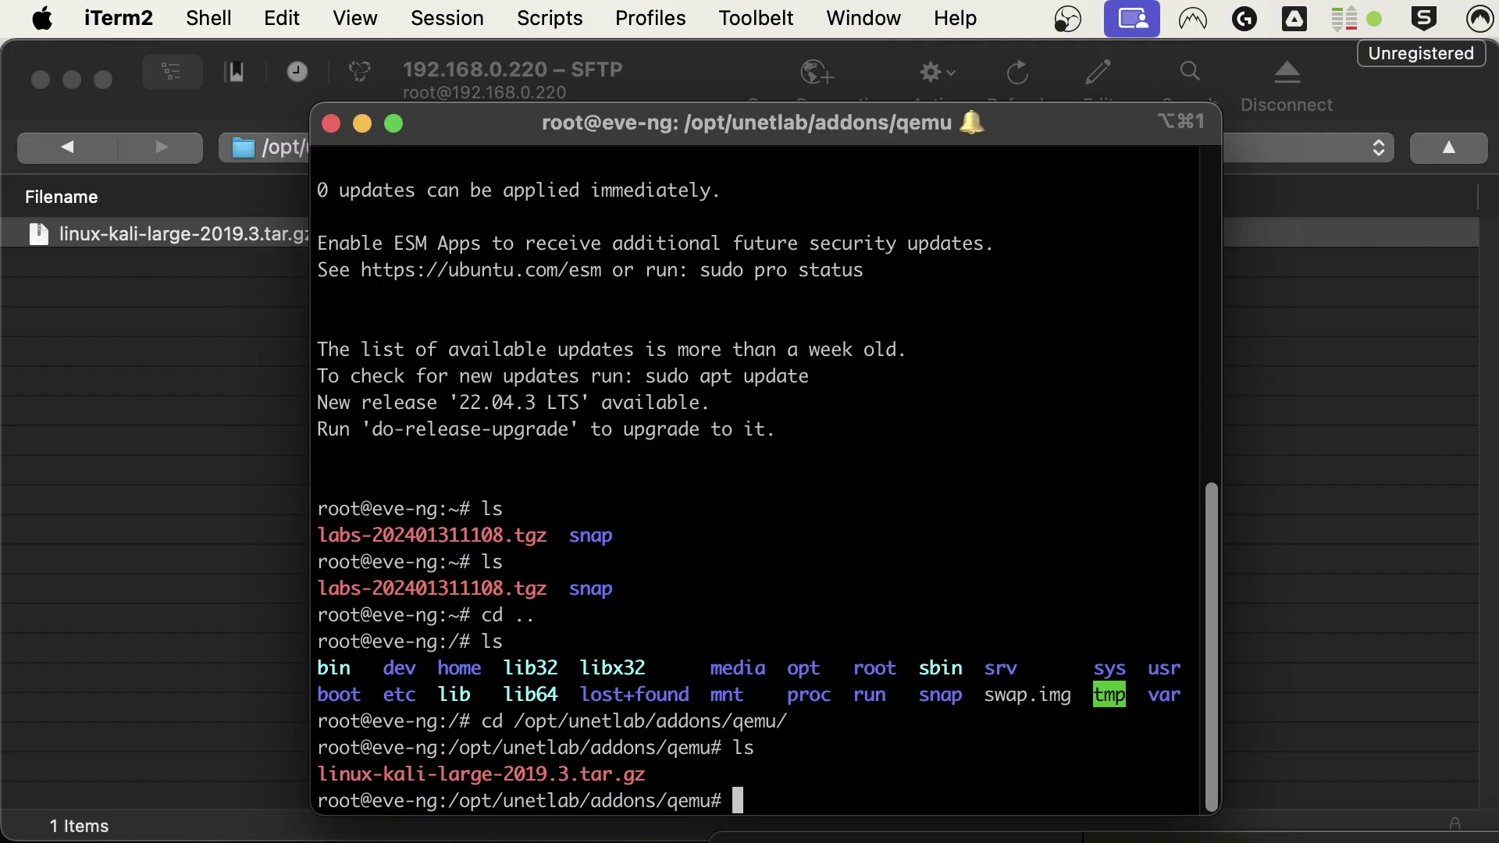
pyautogui.write('t')
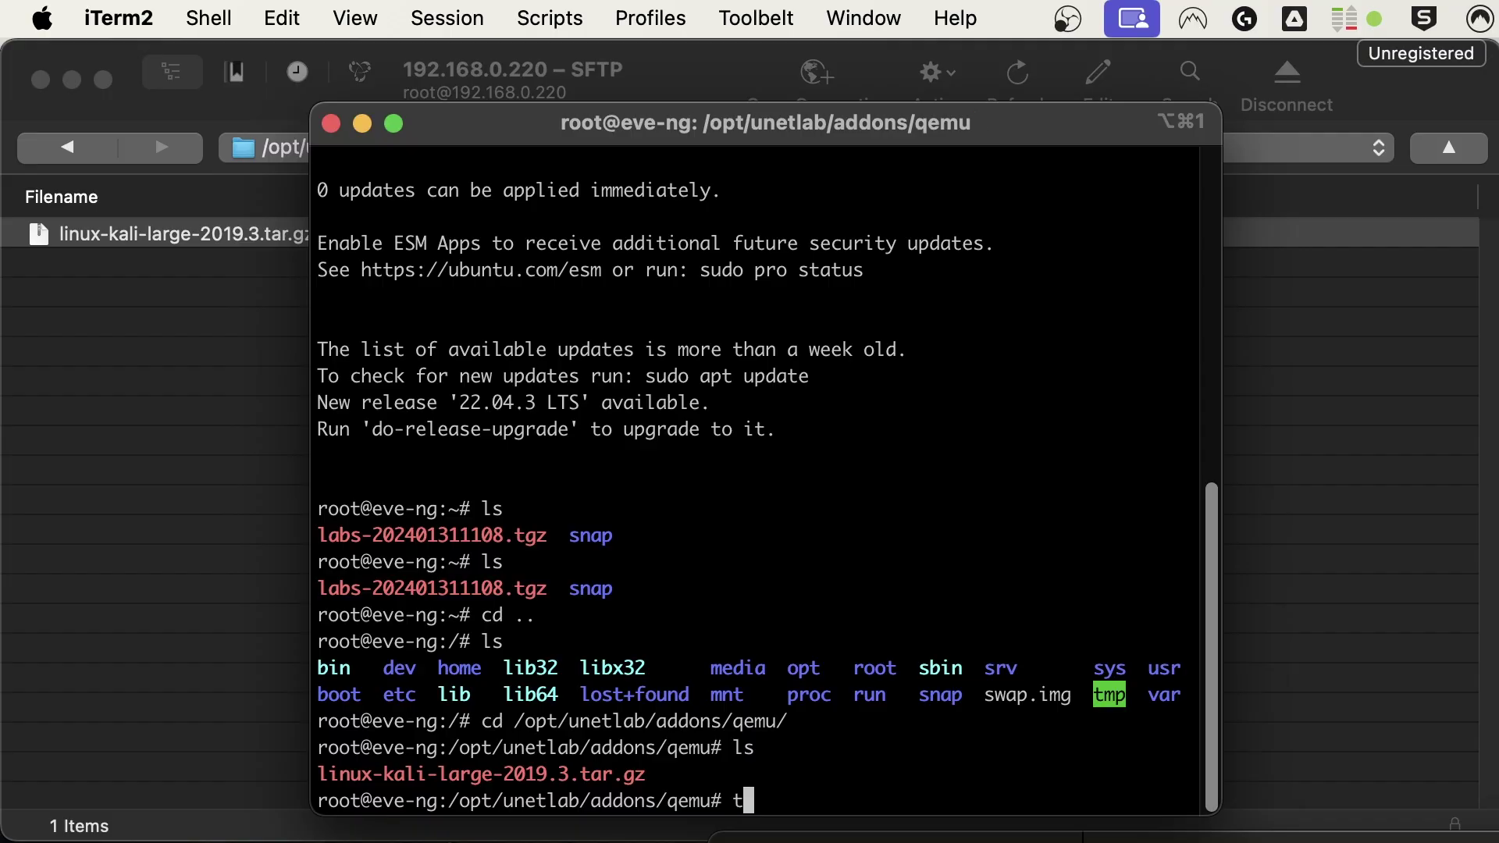
pyautogui.write('ar xzvf li')
pyautogui.press('Tab')
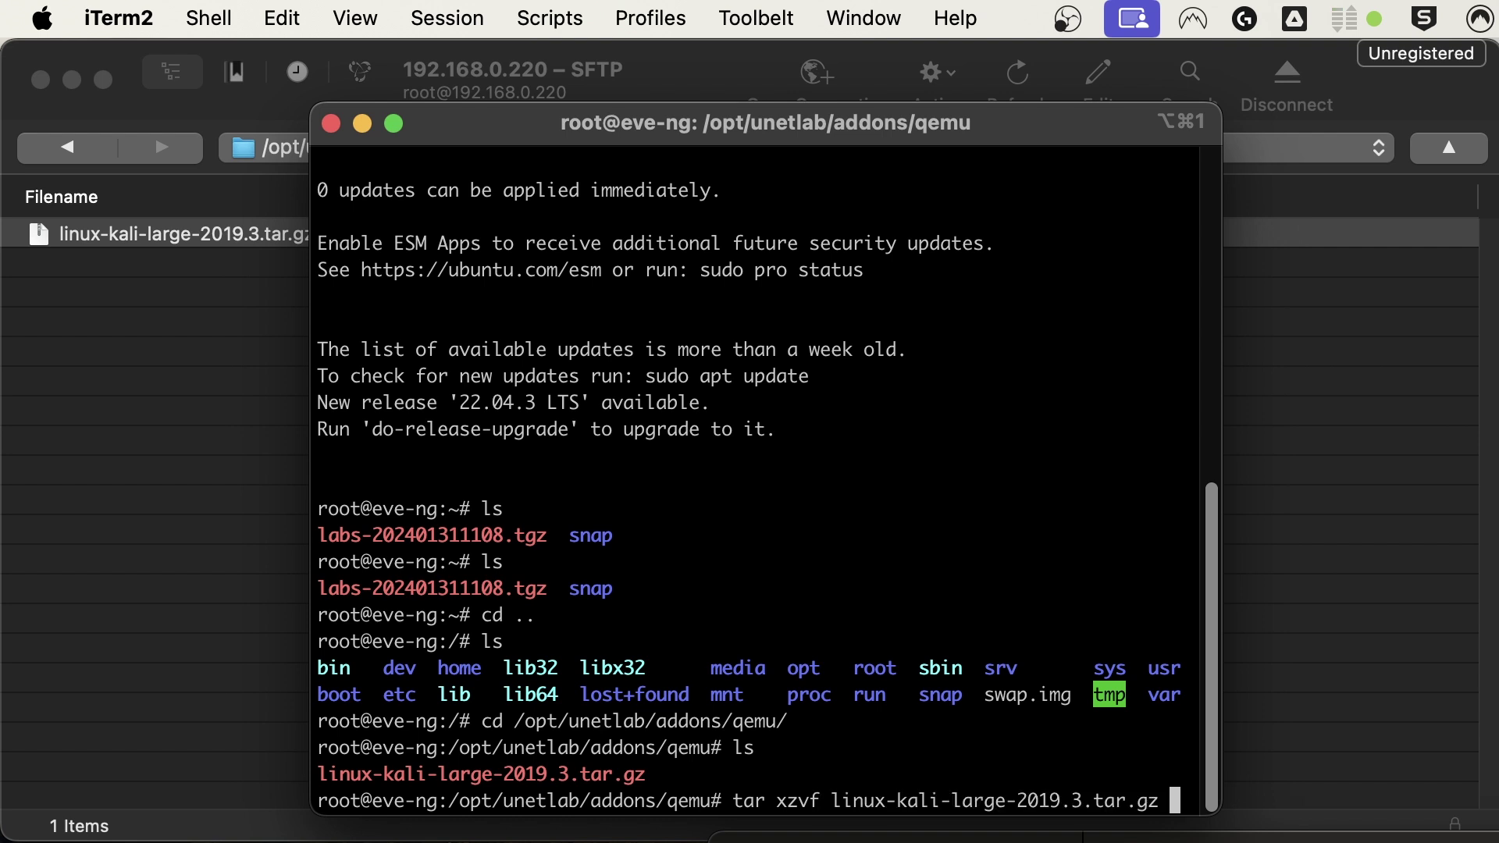
pyautogui.press('Return')
pyautogui.press('Return')
pyautogui.write('ls')
pyautogui.press('Return')
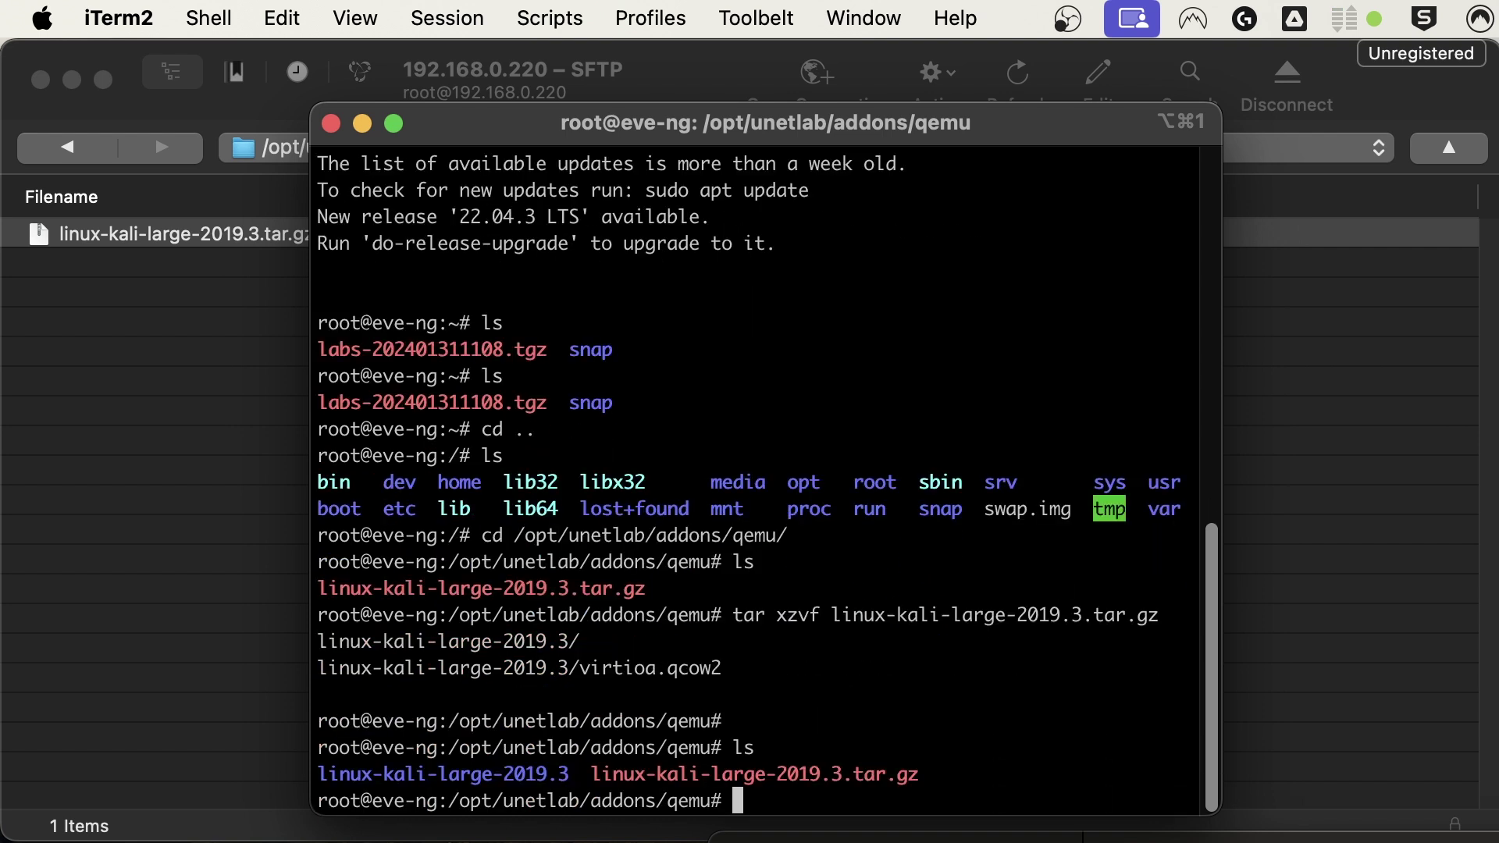
# - Delete the Kali tar.gz archive with rm -f and confirm it is gone
pyautogui.write('rm -f lin')
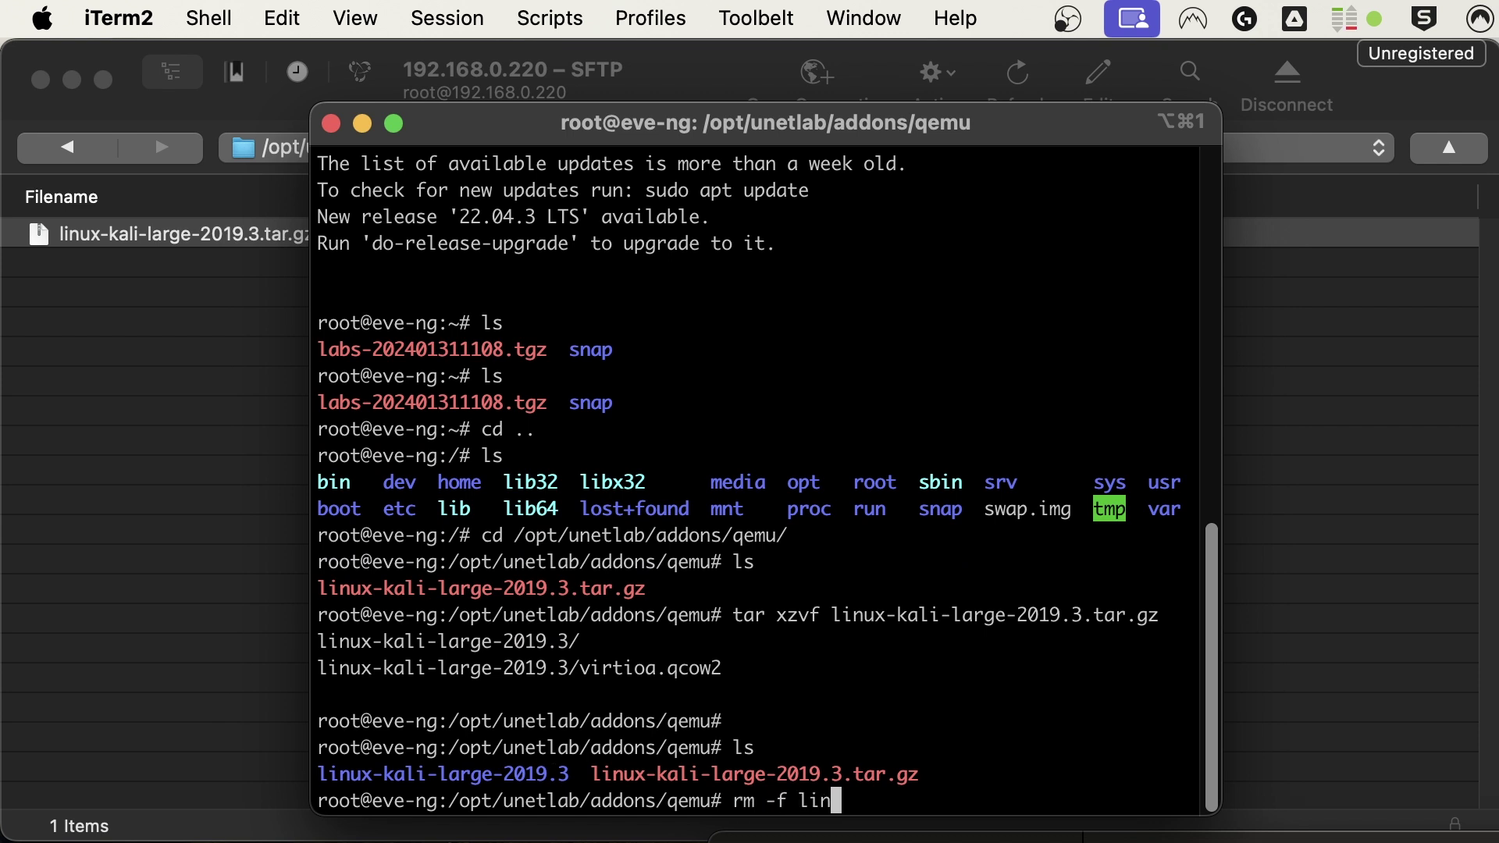
pyautogui.press('Tab')
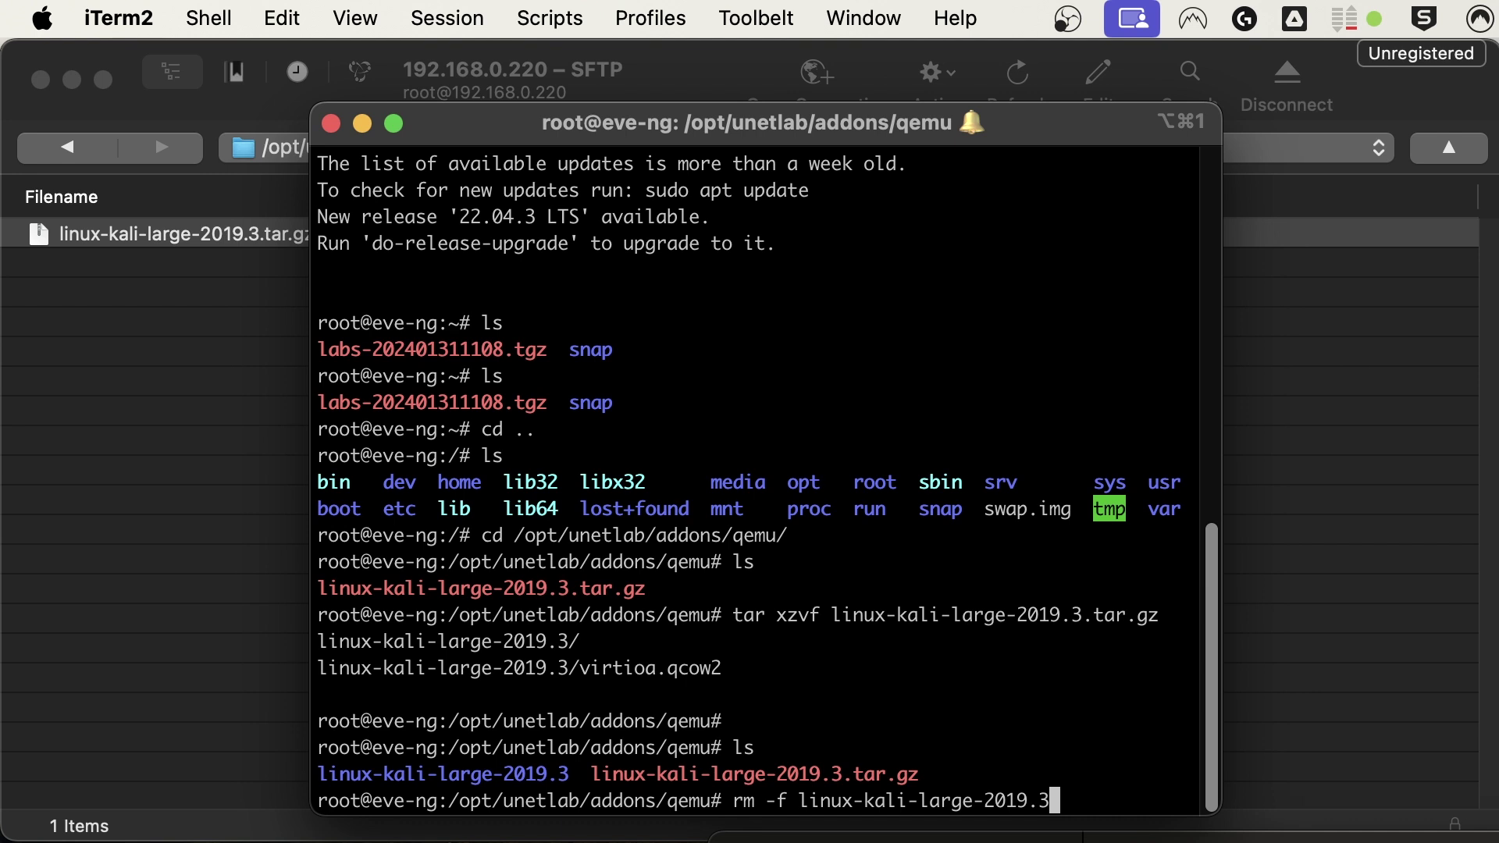
pyautogui.write('.t')
pyautogui.press('Tab')
pyautogui.press('Return')
pyautogui.write('ls')
pyautogui.press('Return')
# - Paste and run the unl_wrapper fixpermissions command, then list the qemu folder again
pyautogui.write('/opt/un')
pyautogui.press('Tab')
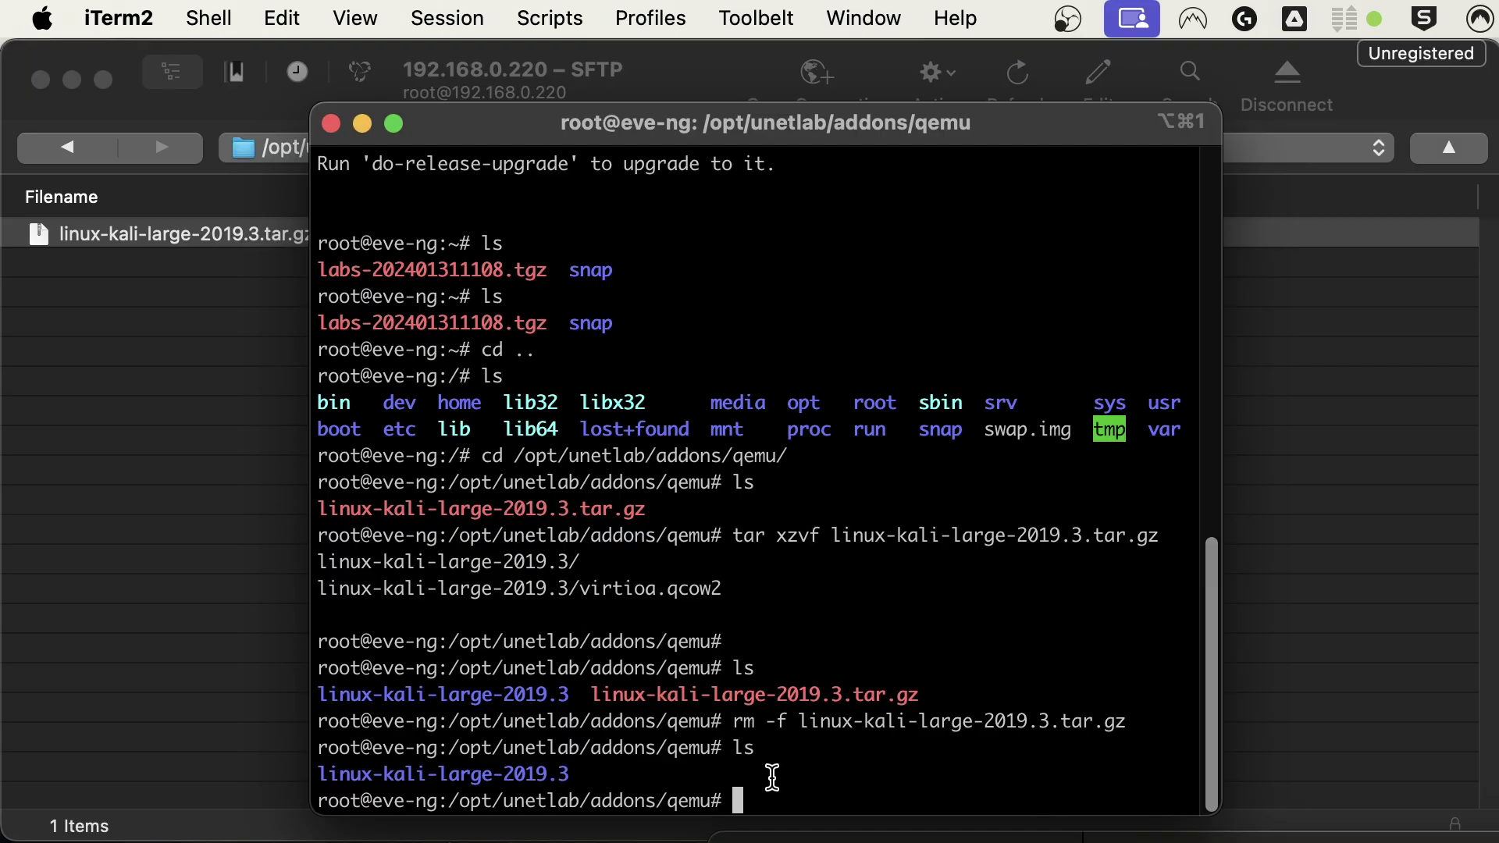
pyautogui.rightClick(772, 779)
pyautogui.click(804, 771)
pyautogui.write('ls')
pyautogui.press('Return')
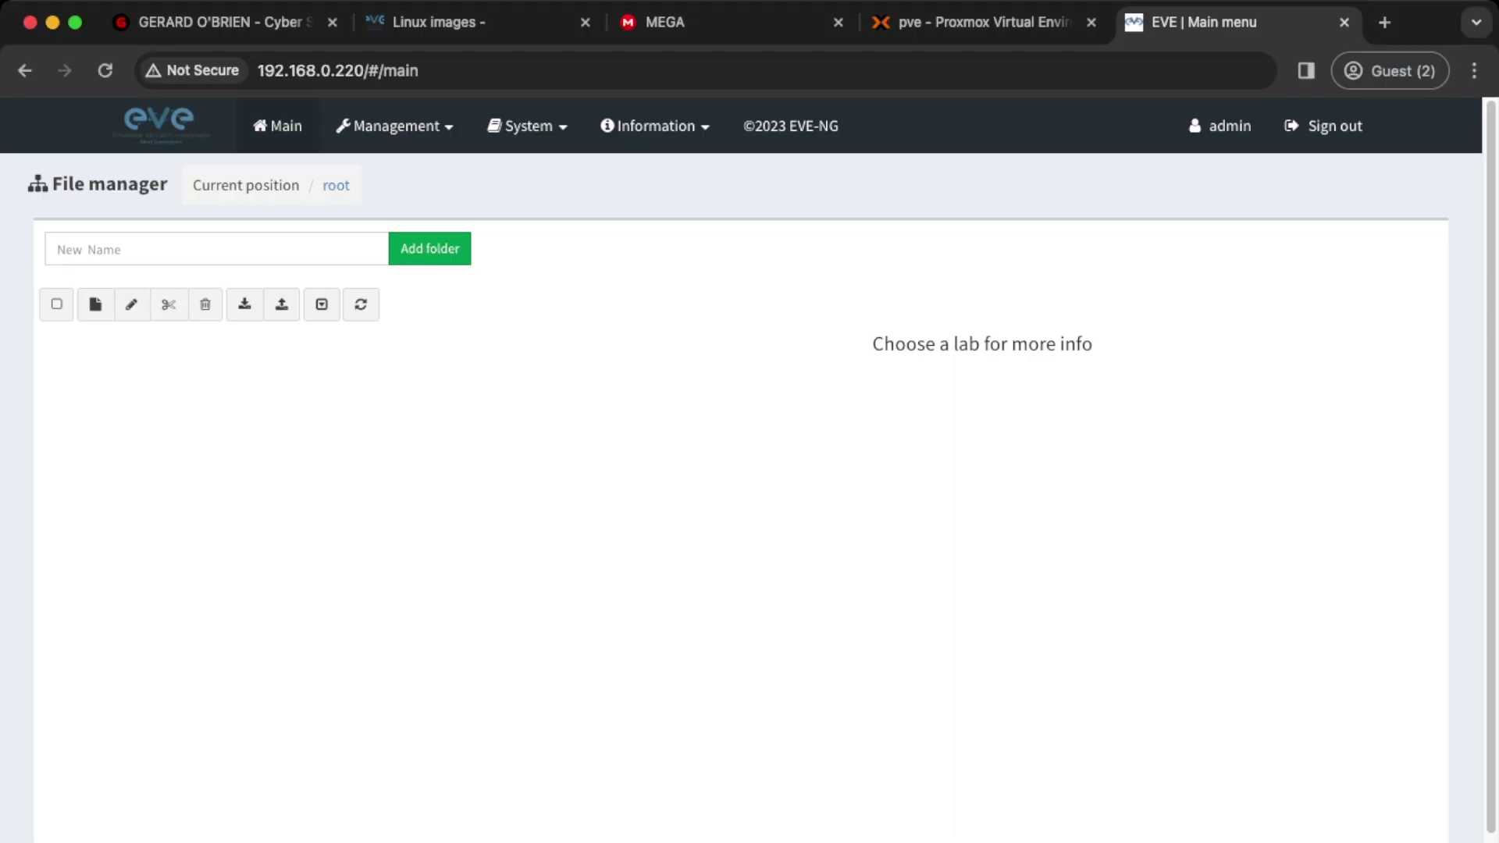
# - Create a new EVE-NG lab named 'linux test lab'
pyautogui.click(95, 304)
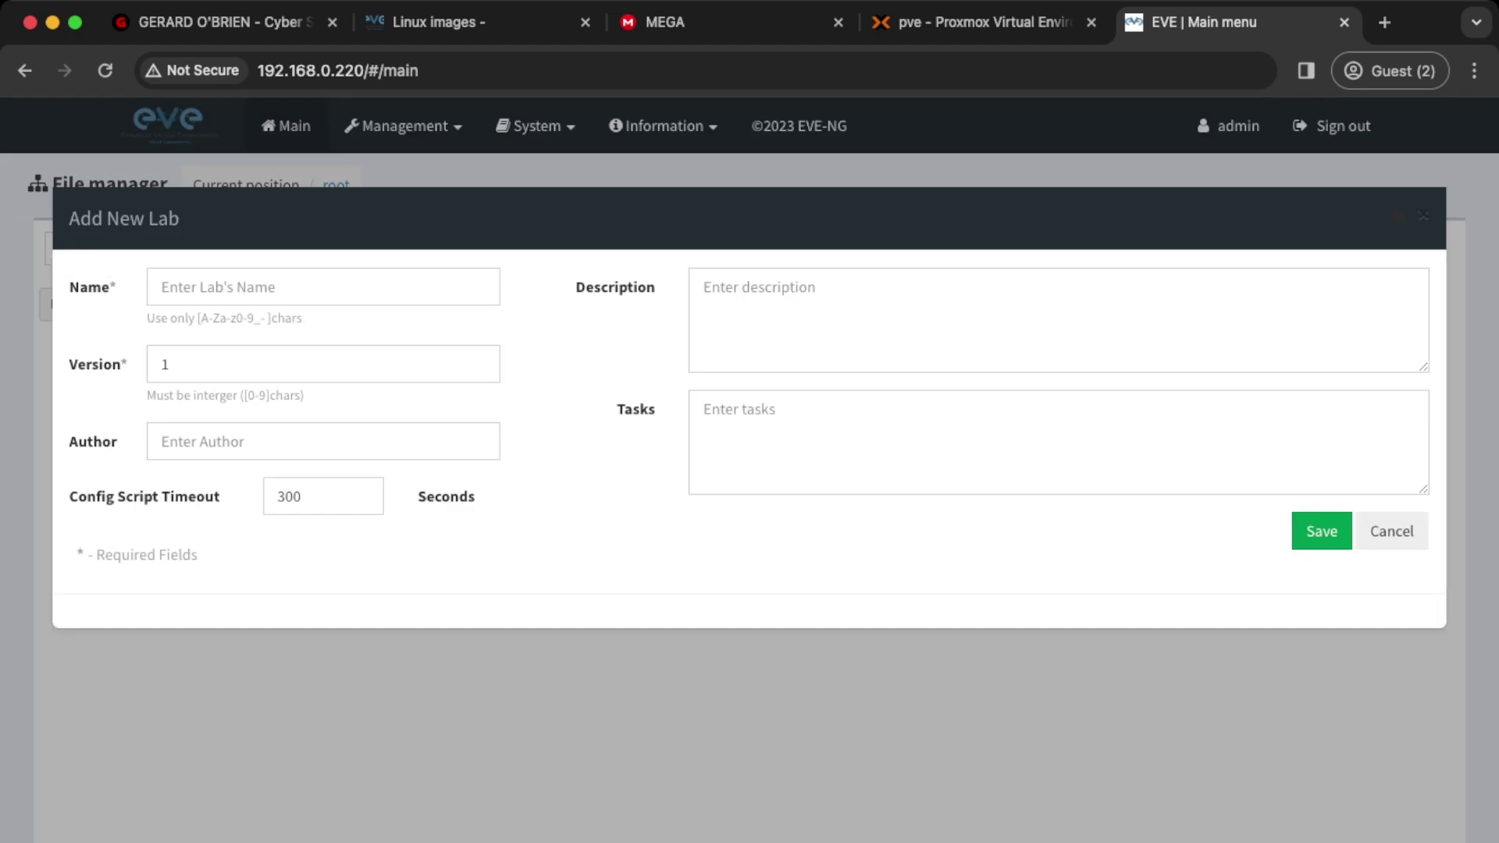
pyautogui.write('linux test lab')
pyautogui.press('Return')
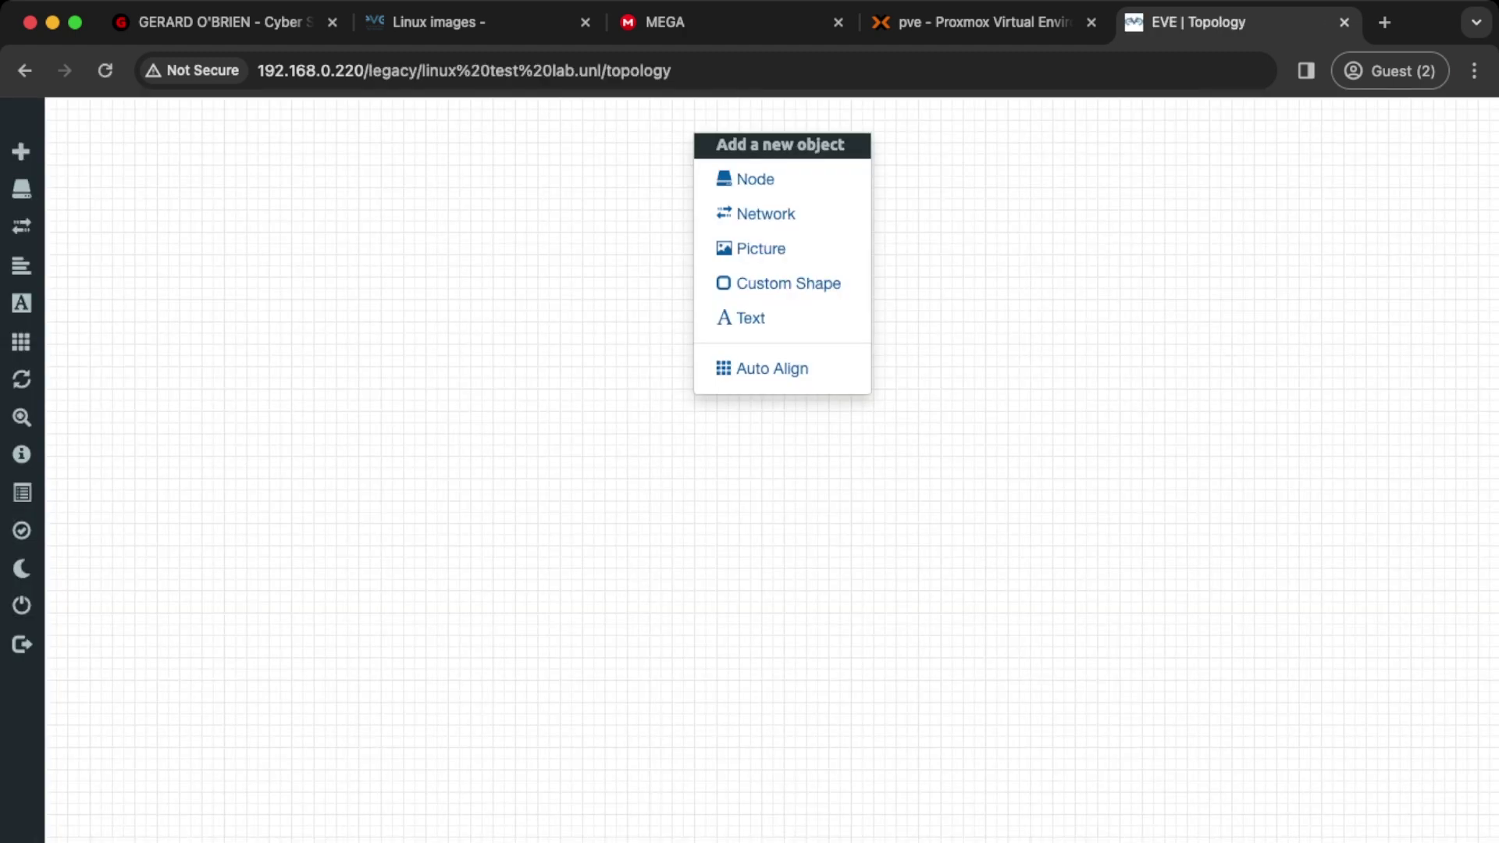
# - Add a Linux node with image linux-kali-large-2019.3, save it, and start it
pyautogui.click(755, 179)
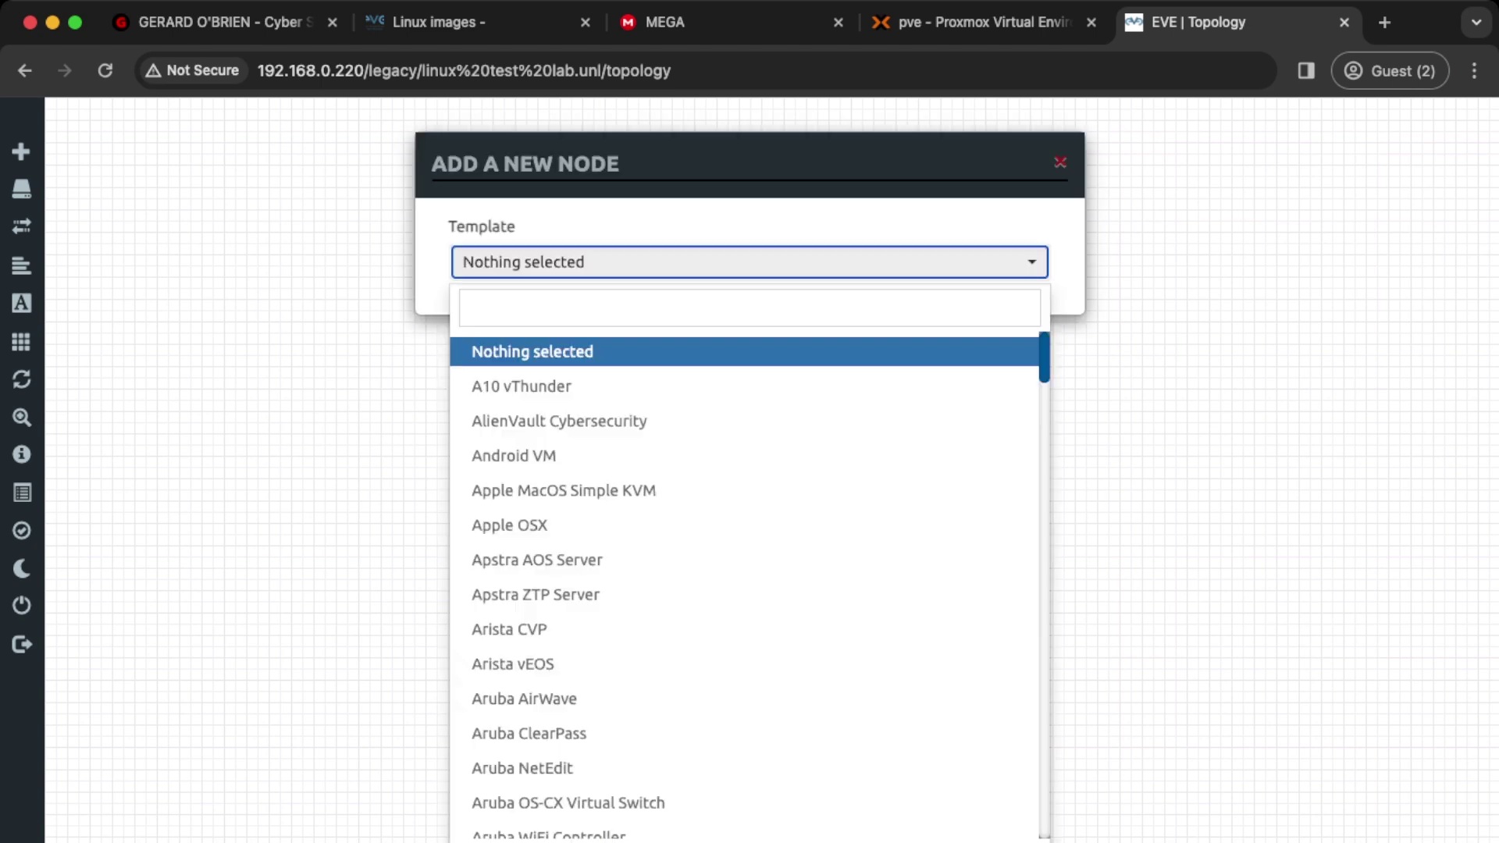
pyautogui.write('lin')
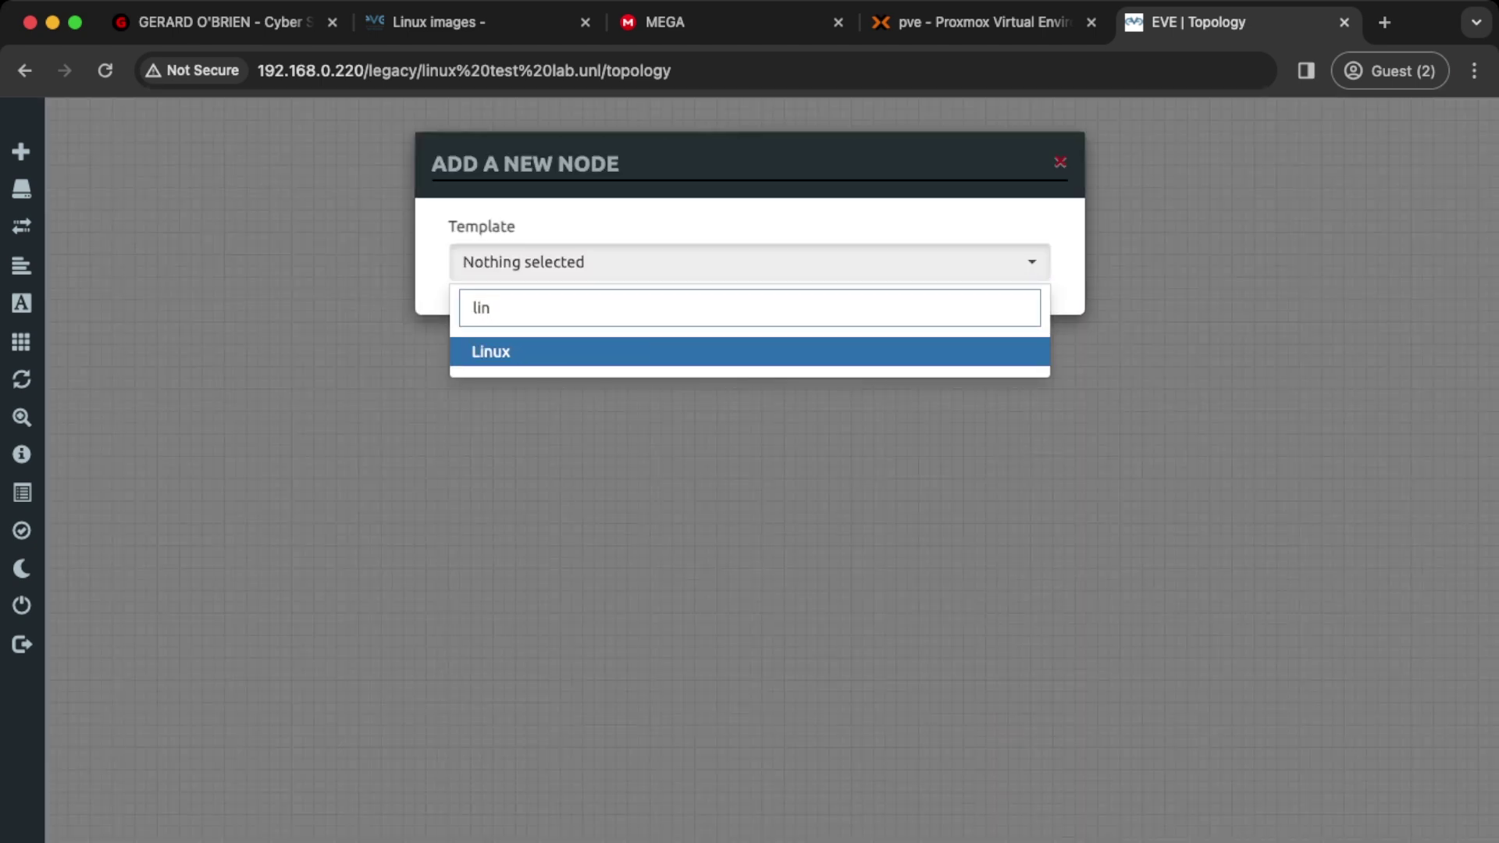
pyautogui.press('Return')
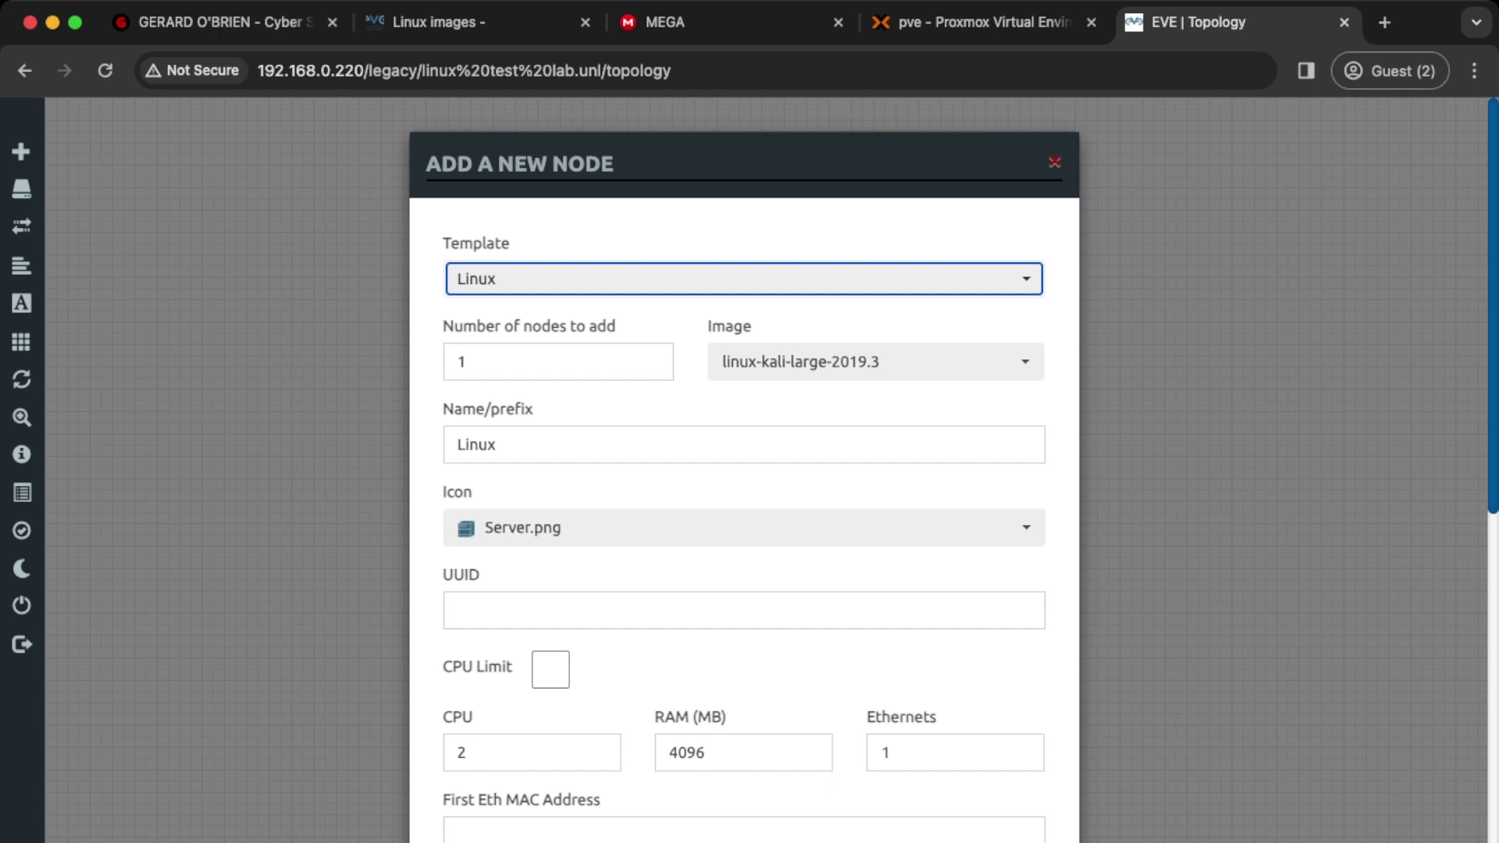
pyautogui.press('Tab')
pyautogui.press('Tab')
pyautogui.press('Down')
pyautogui.press('Return')
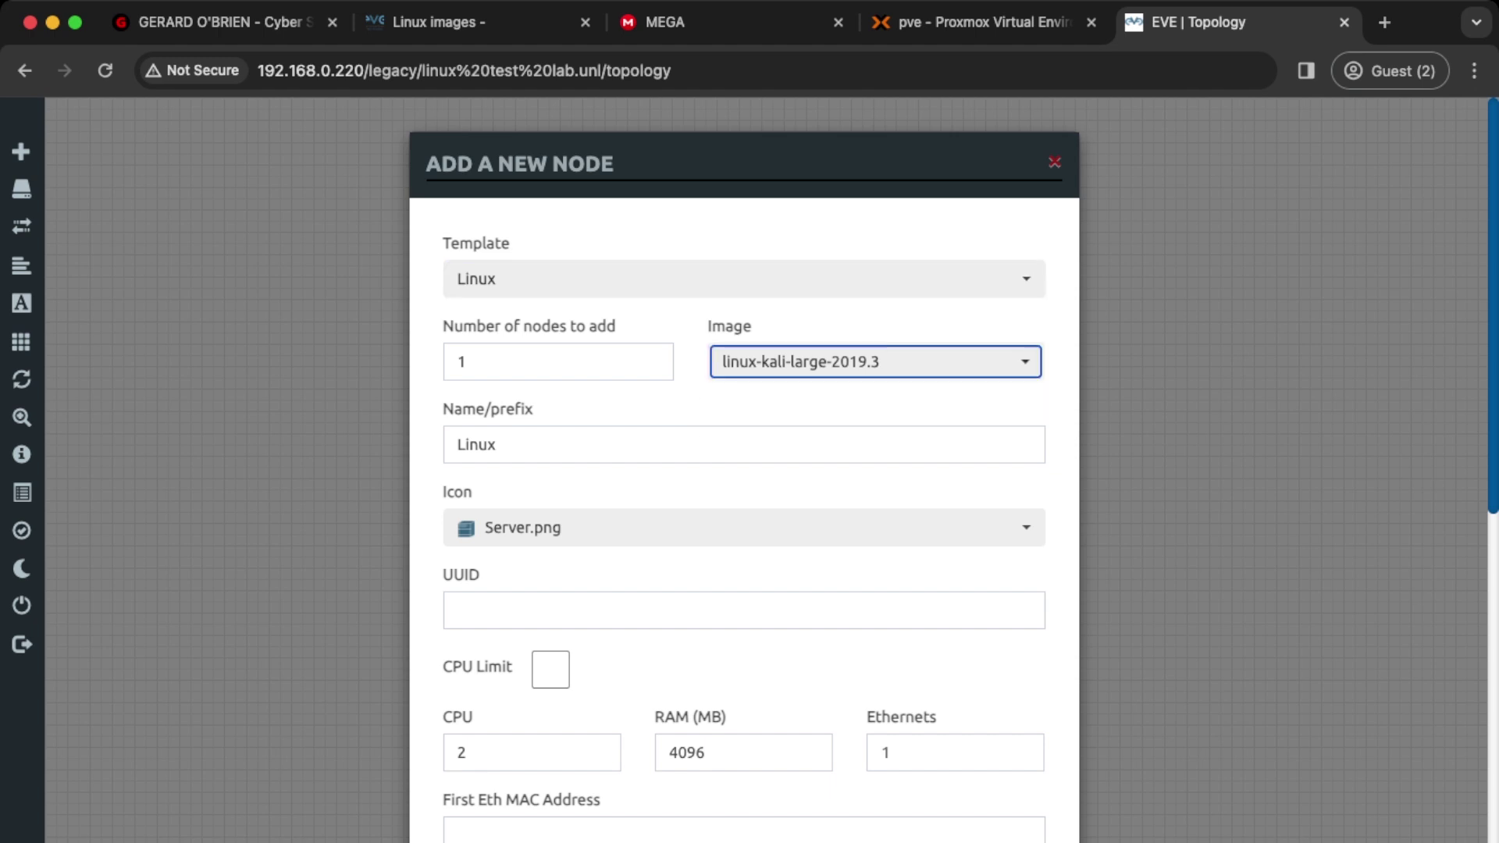
pyautogui.scroll(-3, 744, 469)
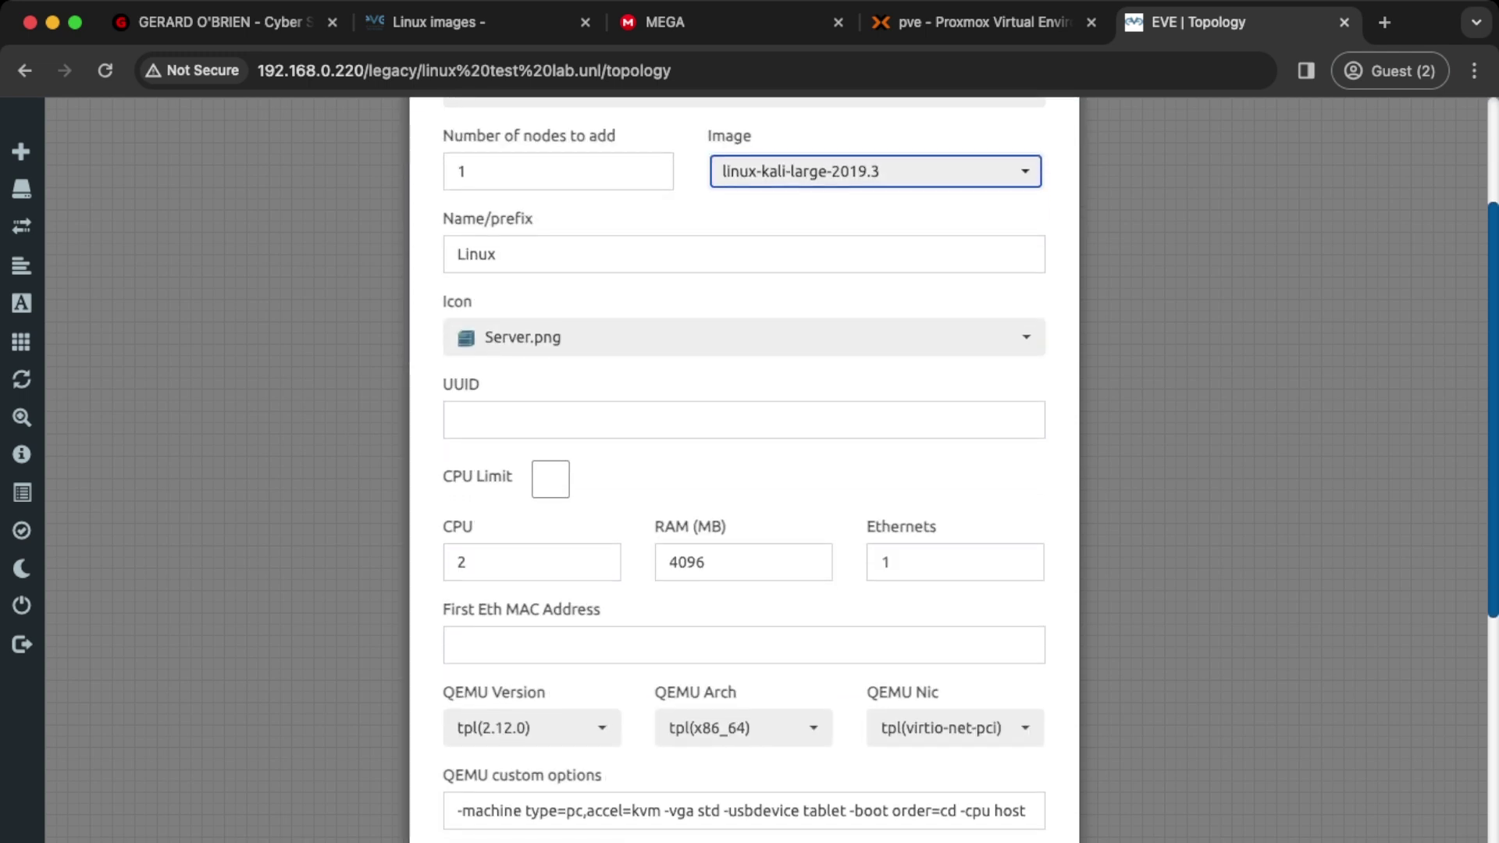
pyautogui.scroll(-5, 744, 469)
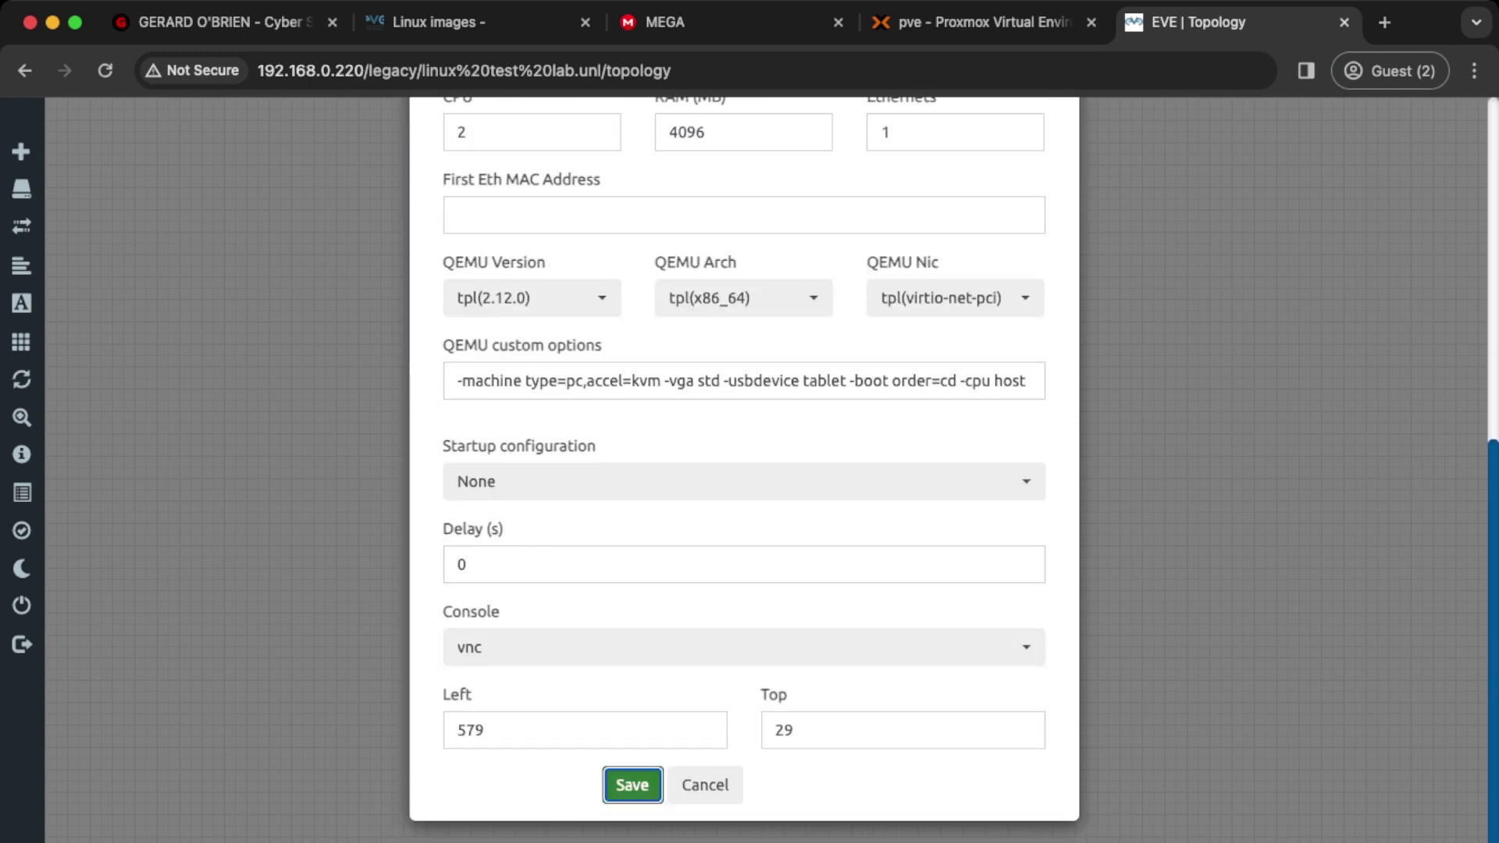
pyautogui.click(632, 784)
pyautogui.rightClick(722, 152)
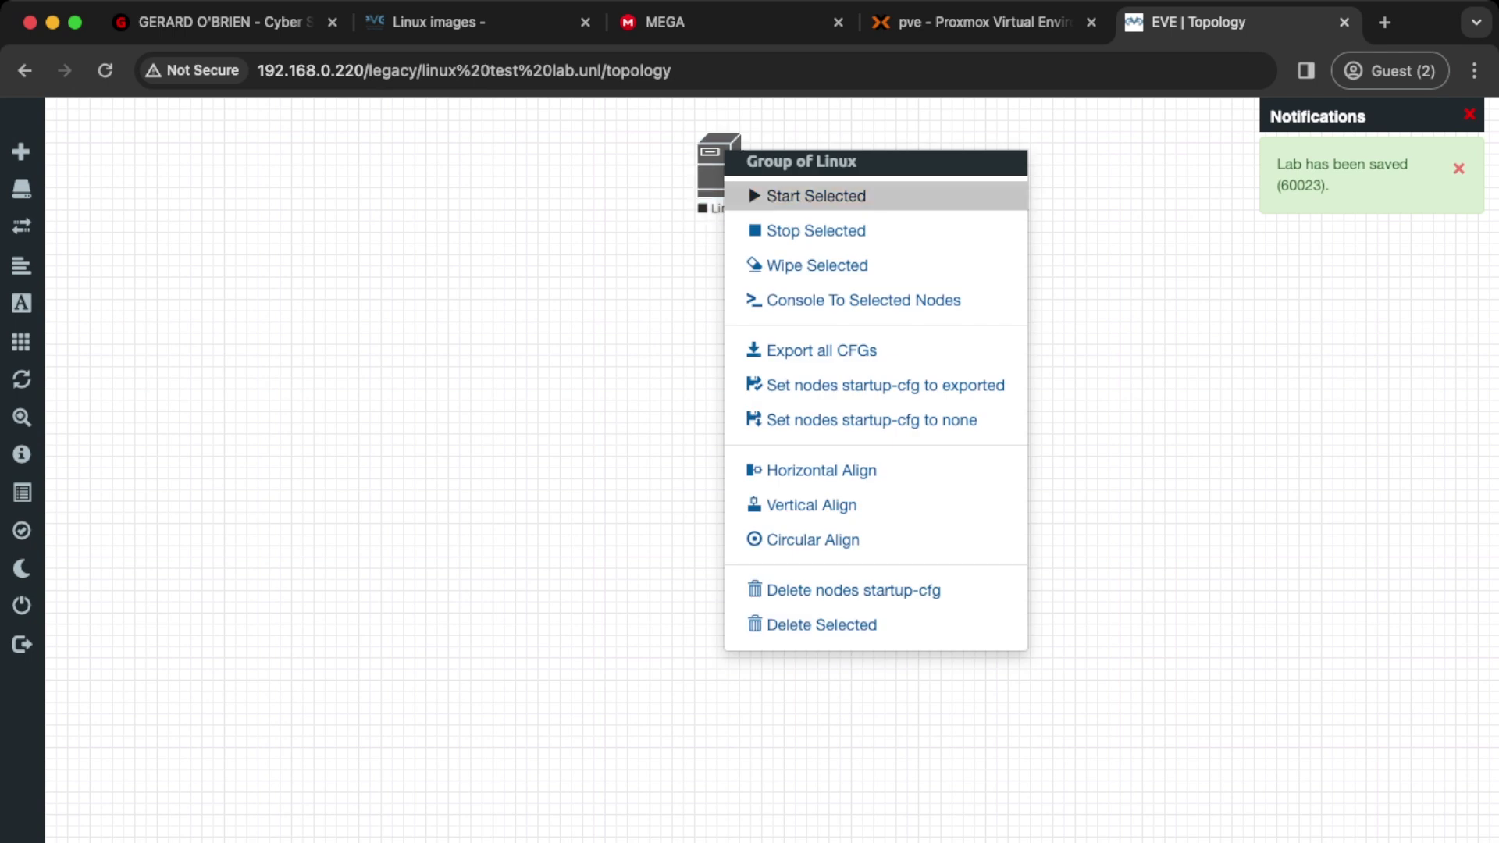
pyautogui.click(747, 184)
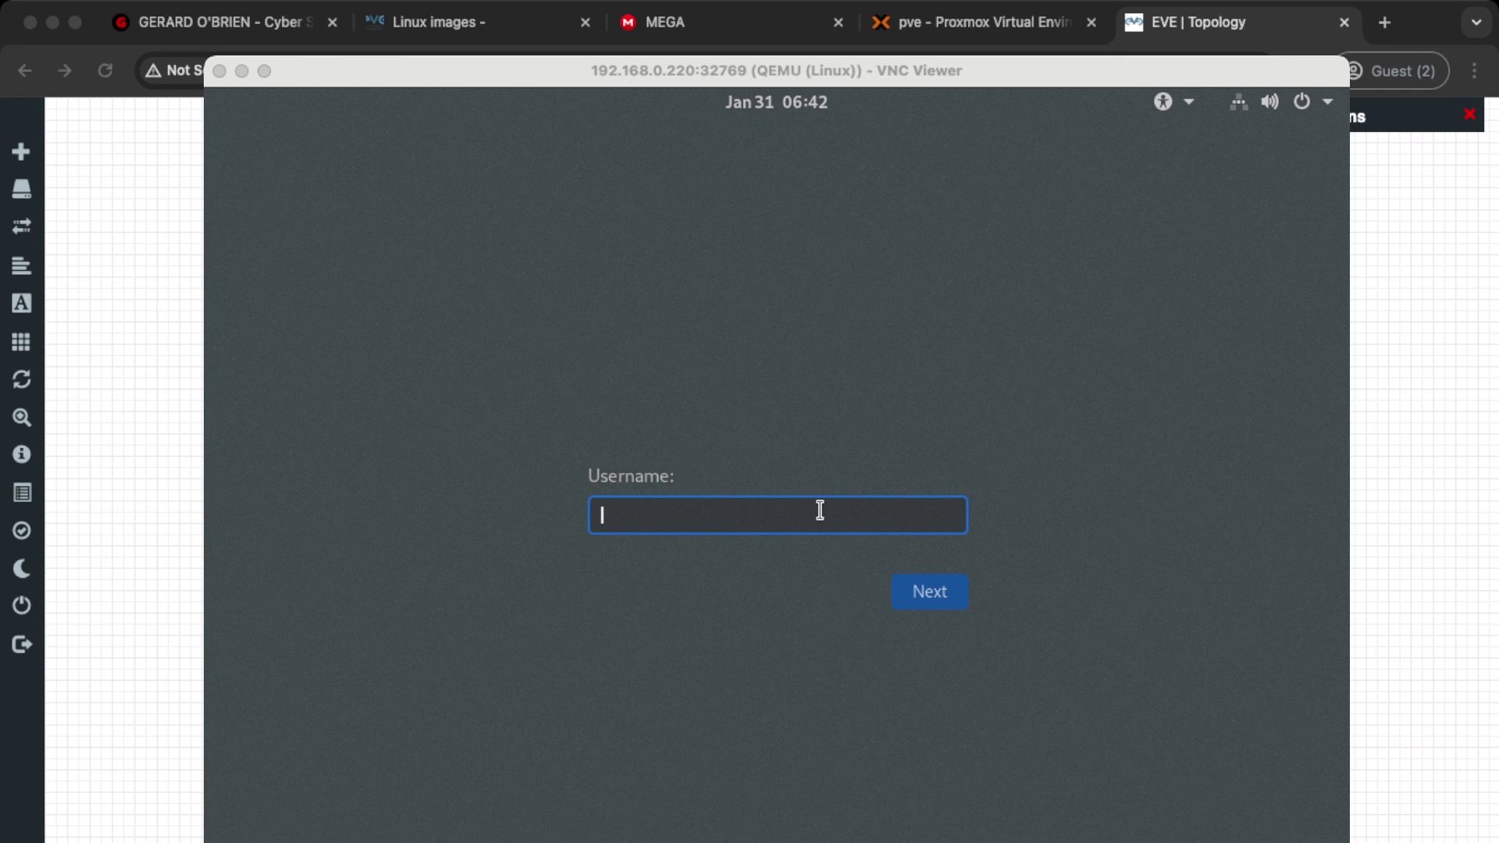
# - Enter username 'root' at the Kali console login and proceed to sign in
pyautogui.click(819, 509)
pyautogui.write('root')
pyautogui.click(929, 593)
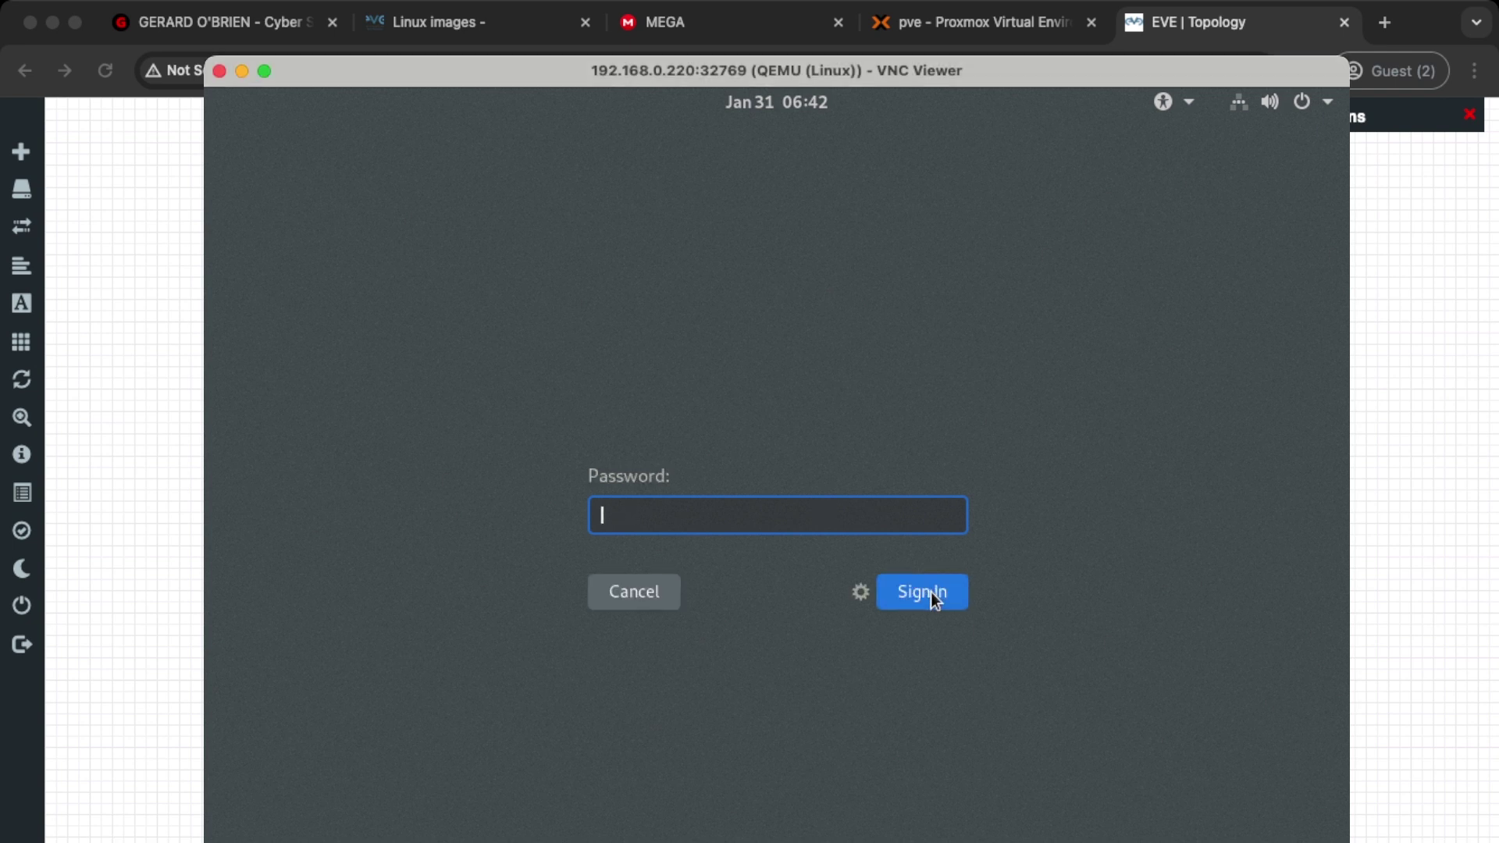
pyautogui.click(933, 596)
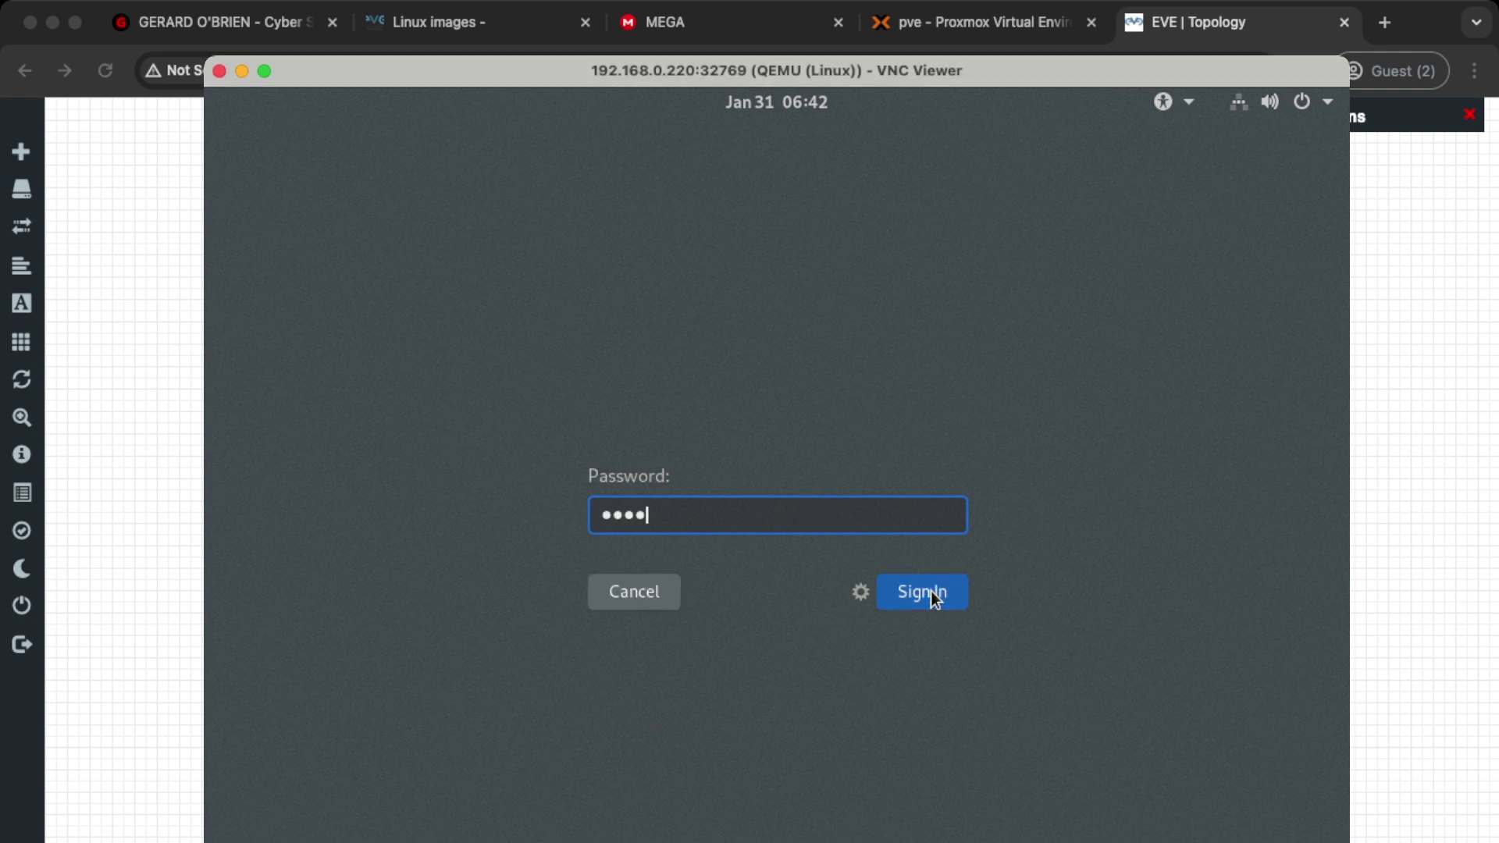